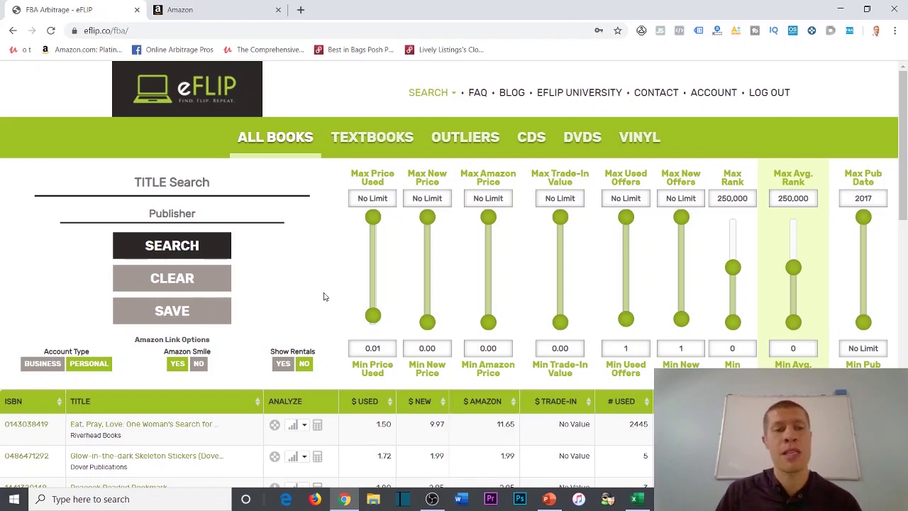
- Set the minimum publication date filter to 2008
{"action": "scroll", "coordinate": [323, 296], "scroll_direction": "down", "scroll_amount": 2}
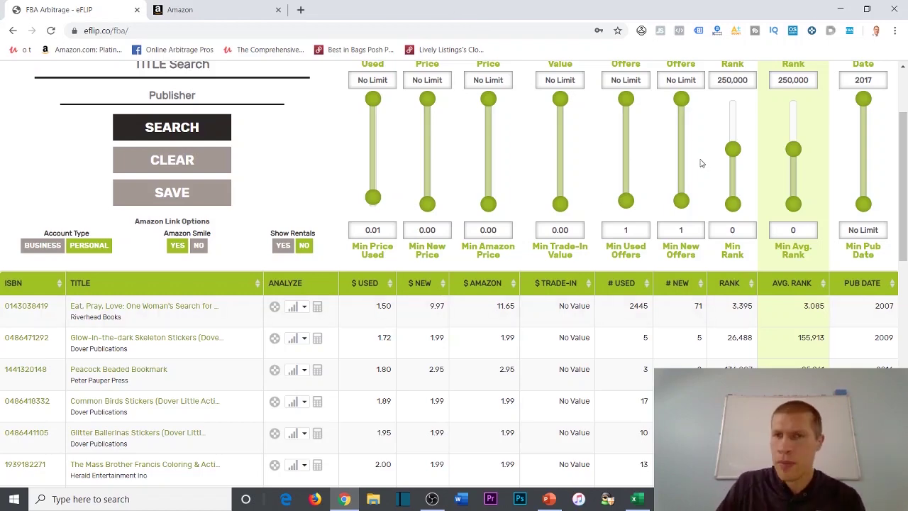
{"action": "scroll", "coordinate": [566, 140], "scroll_direction": "up", "scroll_amount": 2}
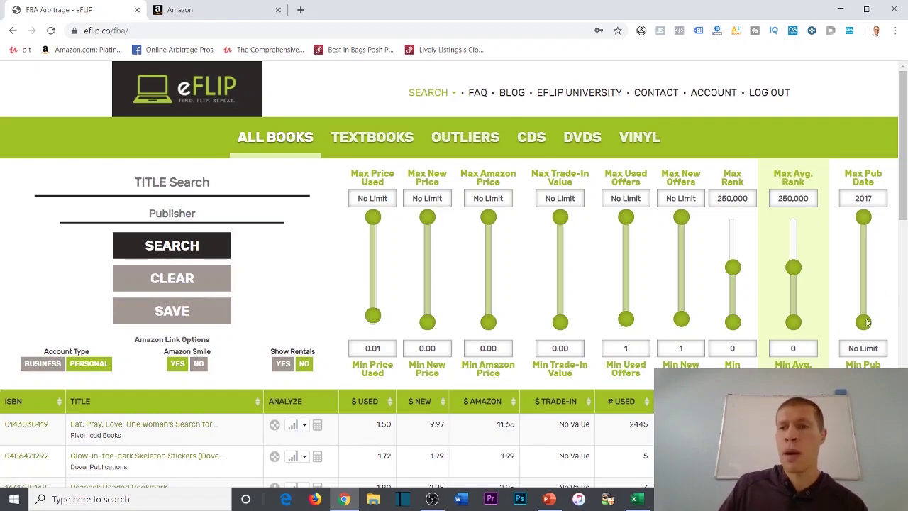
{"action": "left_click_drag", "start_coordinate": [866, 321], "coordinate": [866, 278]}
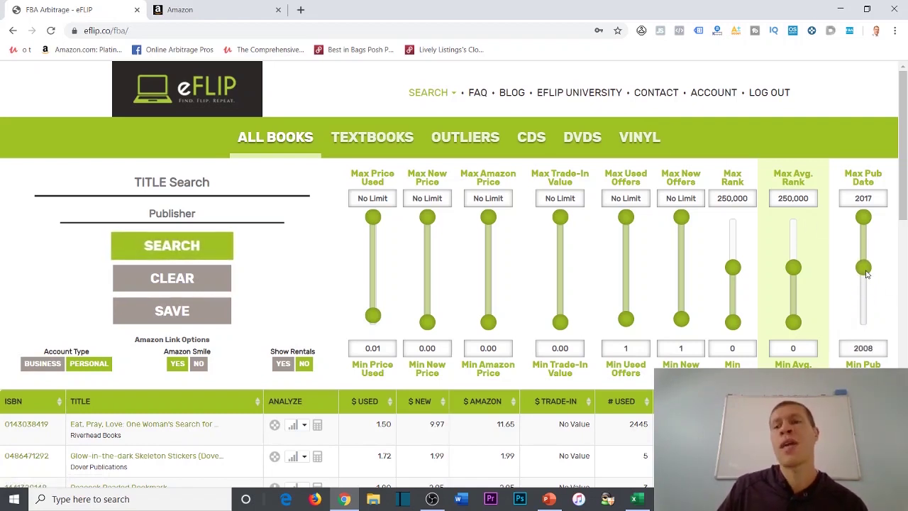
{"action": "double_click", "coordinate": [781, 198]}
{"action": "key", "text": "BackSpace"}
{"action": "double_click", "coordinate": [851, 198]}
{"action": "key", "text": "BackSpace"}
{"action": "type", "text": "199"}
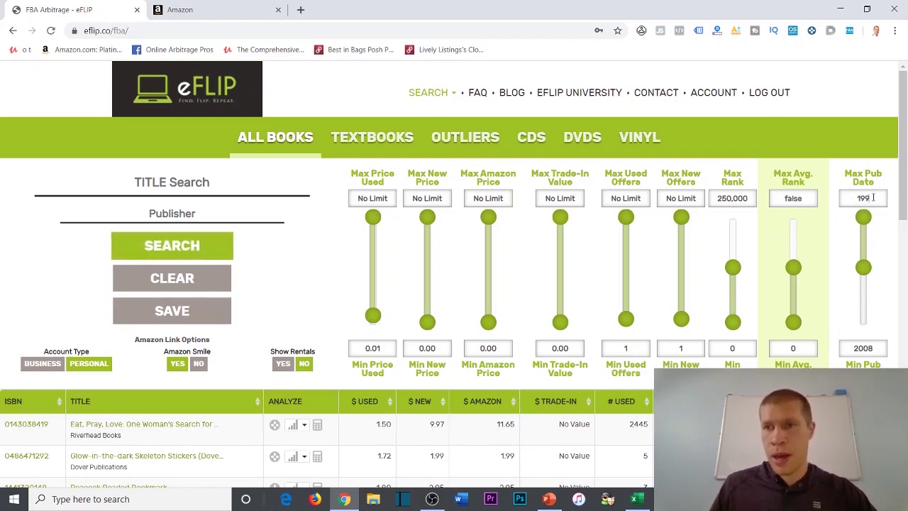
{"action": "left_click", "coordinate": [864, 217]}
{"action": "double_click", "coordinate": [864, 199]}
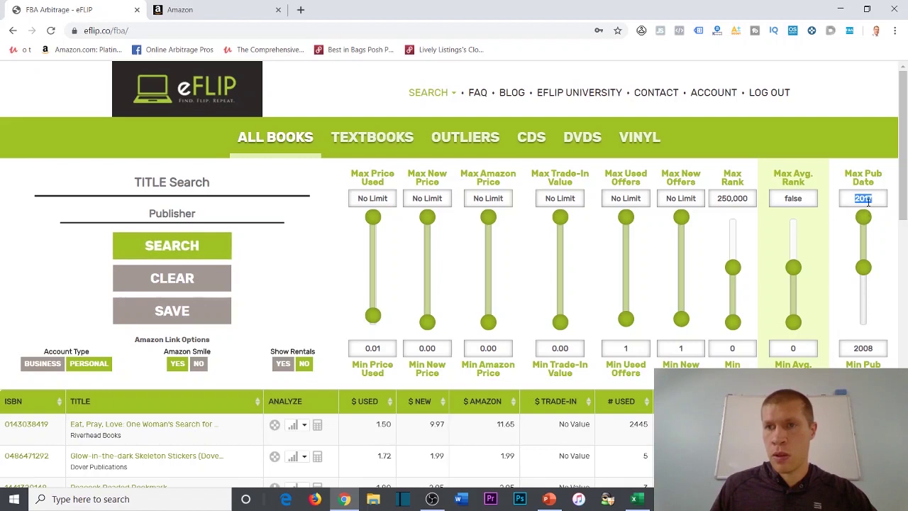
- Set the maximum average rank filter to 199,000
{"action": "double_click", "coordinate": [809, 201]}
{"action": "type", "text": "1999"}
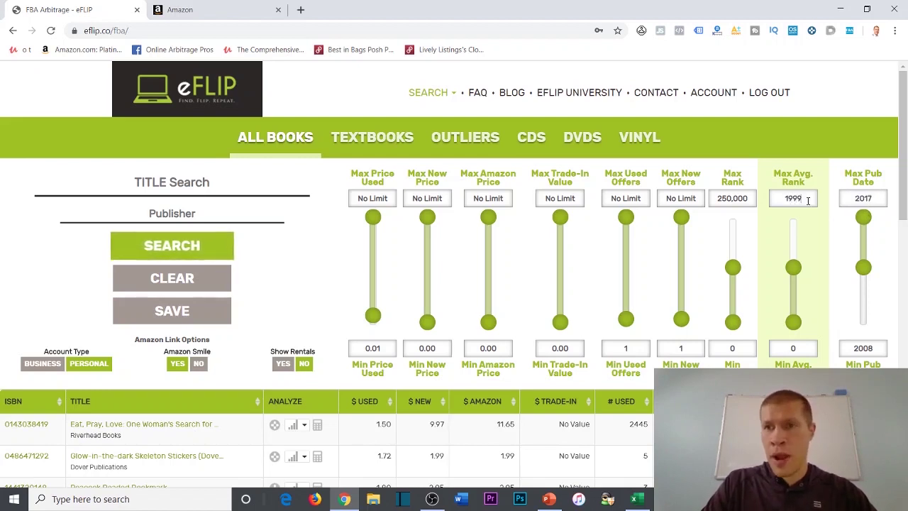
{"action": "type", "text": "99"}
{"action": "double_click", "coordinate": [755, 199]}
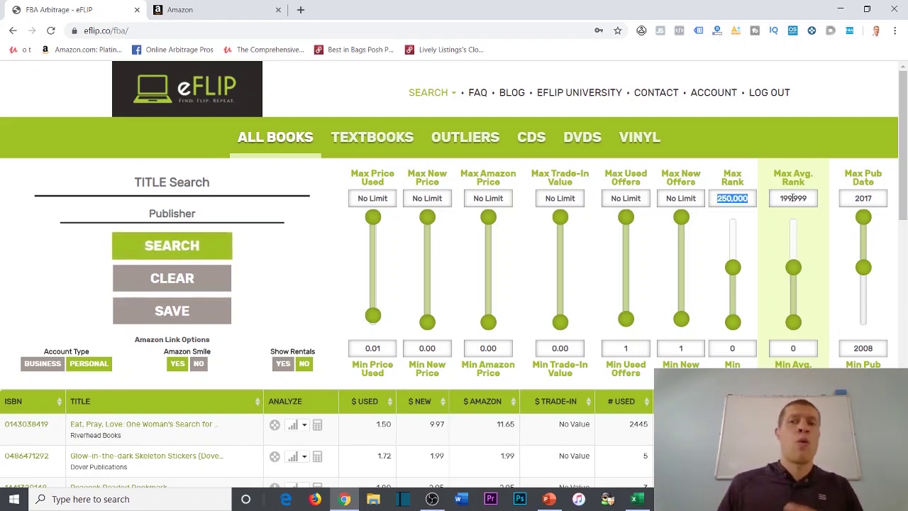
{"action": "double_click", "coordinate": [809, 198]}
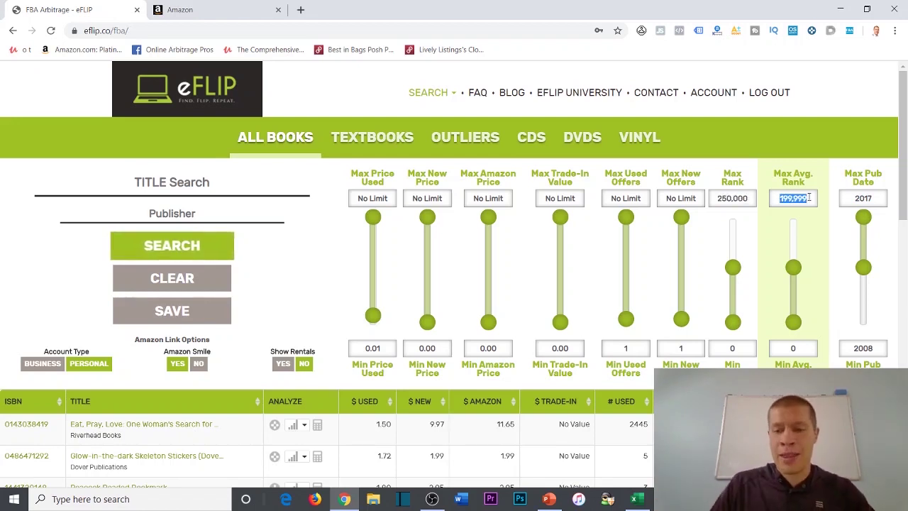
{"action": "left_click", "coordinate": [809, 198]}
{"action": "key", "text": "BackSpace"}
{"action": "key", "text": "BackSpace"}
{"action": "key", "text": "BackSpace"}
{"action": "type", "text": "000"}
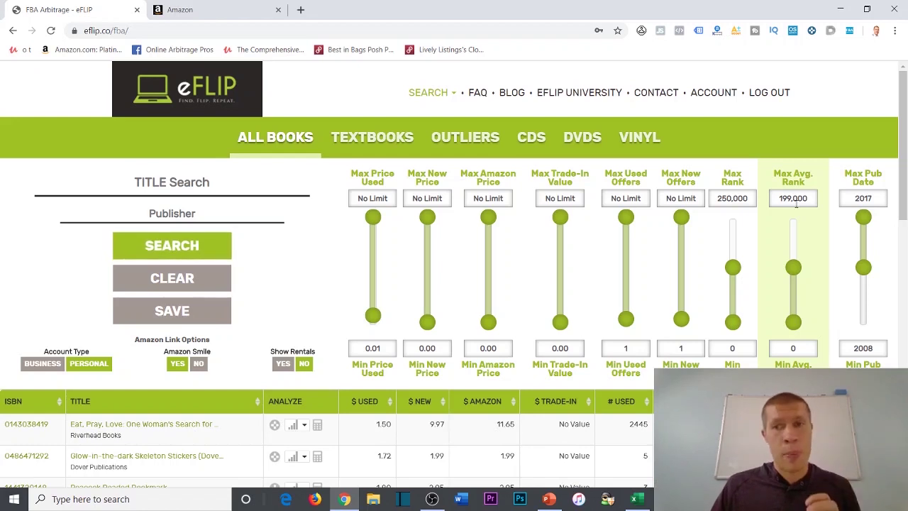
{"action": "left_click", "coordinate": [693, 200]}
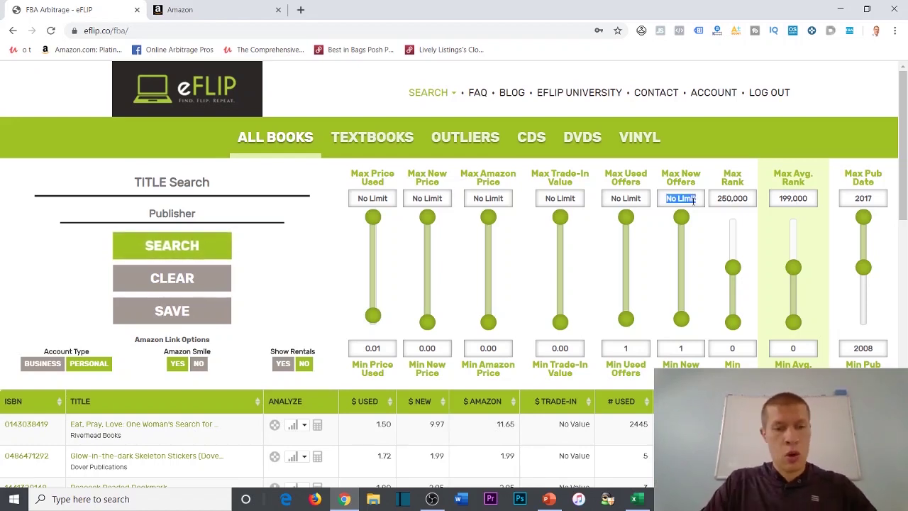
{"action": "type", "text": "19999"}
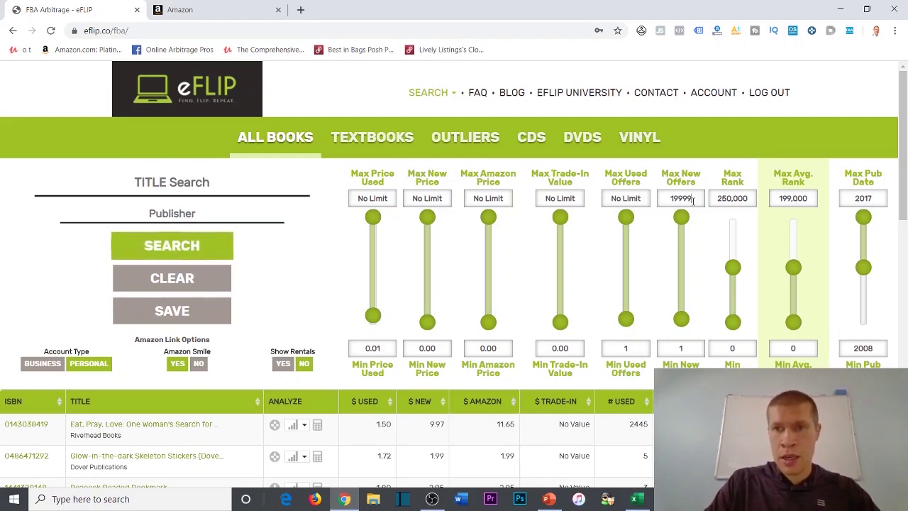
{"action": "key", "text": "BackSpace"}
{"action": "key", "text": "BackSpace"}
{"action": "type", "text": "000"}
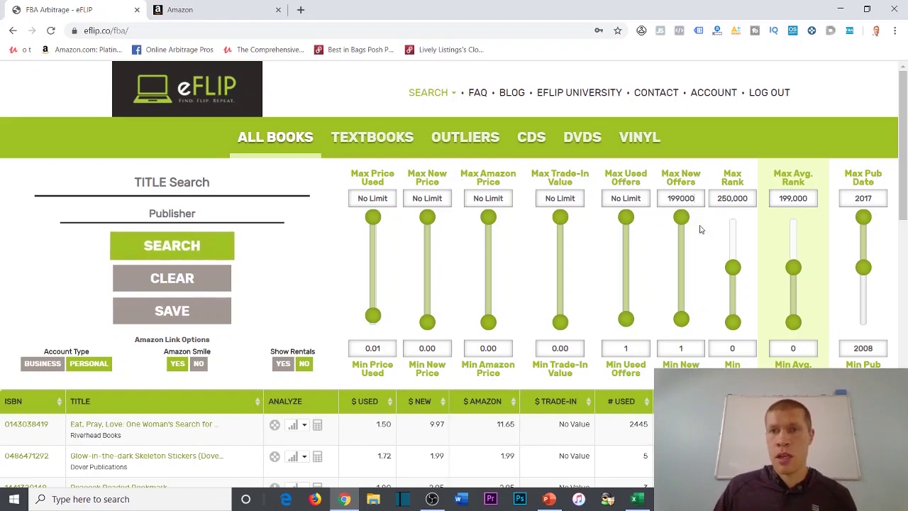
{"action": "left_click_drag", "start_coordinate": [755, 200], "coordinate": [681, 201]}
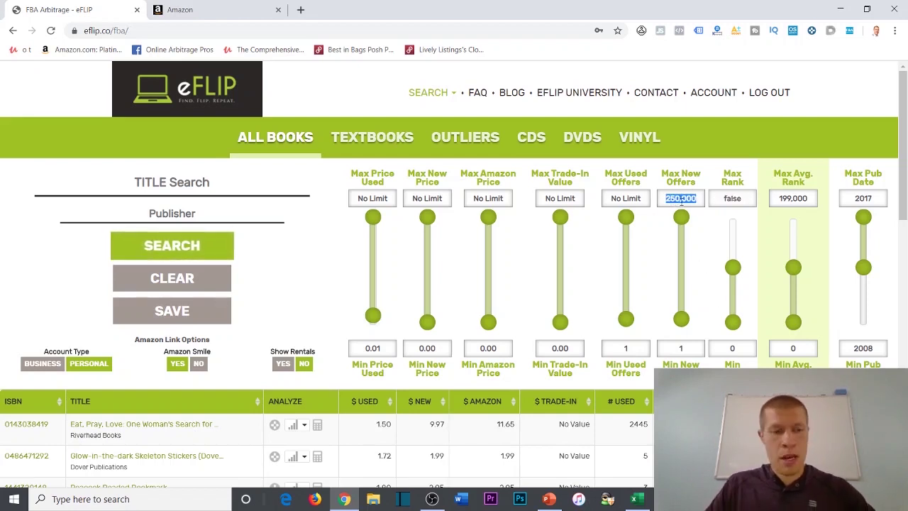
{"action": "type", "text": "1999"}
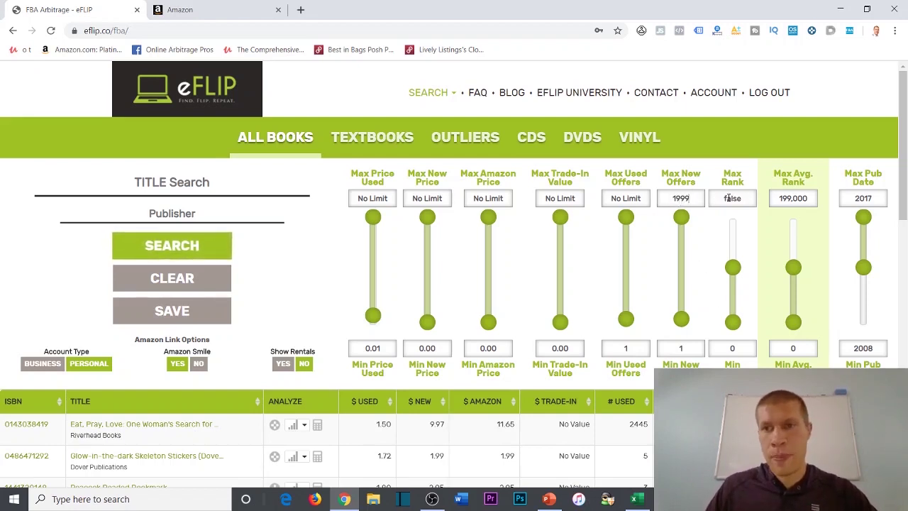
- Set the maximum rank filter to 199,000, matching the average rank limit
{"action": "double_click", "coordinate": [729, 198]}
{"action": "type", "text": "199000"}
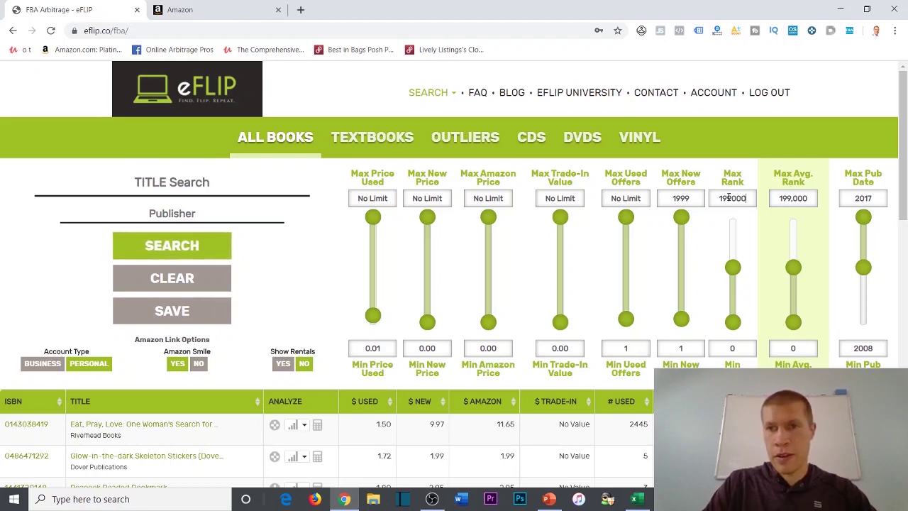
{"action": "left_click", "coordinate": [717, 244]}
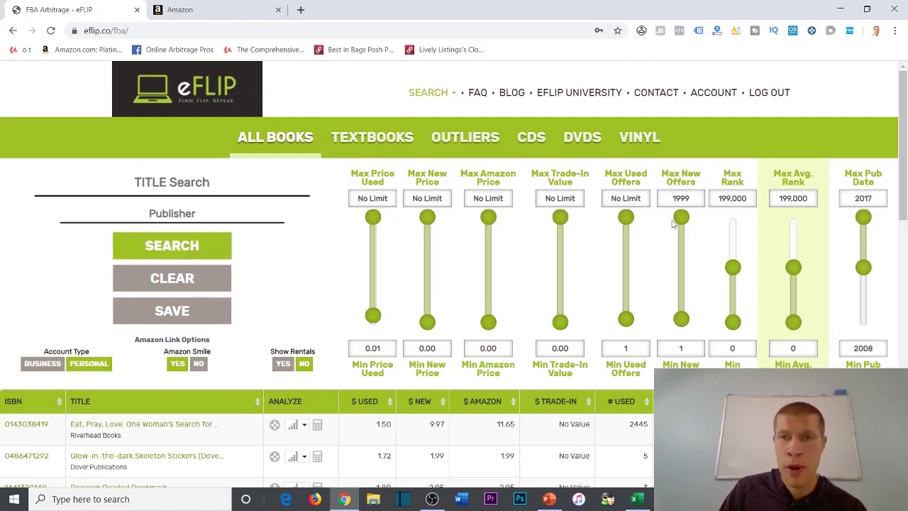
- Reset the maximum new offers filter to No Limit and set the maximum used offers to 12
{"action": "left_click_drag", "start_coordinate": [680, 216], "coordinate": [685, 196]}
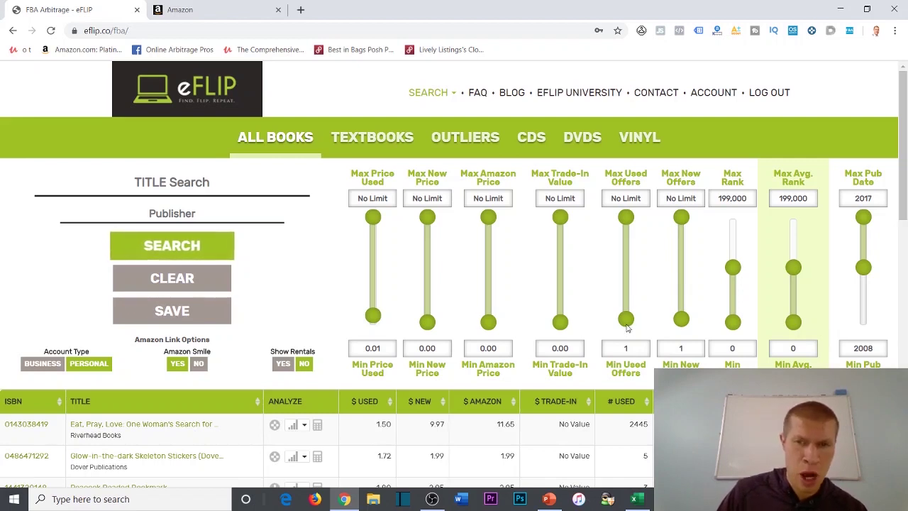
{"action": "left_click_drag", "start_coordinate": [627, 326], "coordinate": [629, 344]}
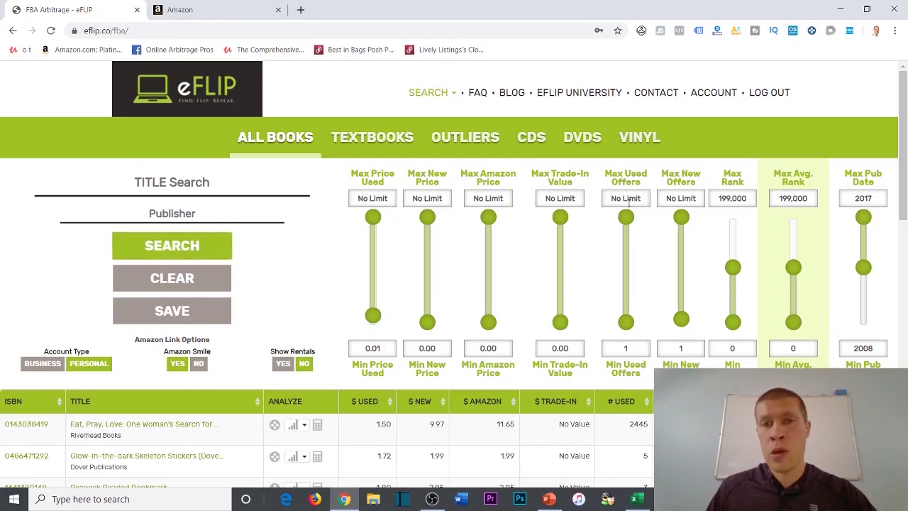
{"action": "key", "text": "shift+Tab"}
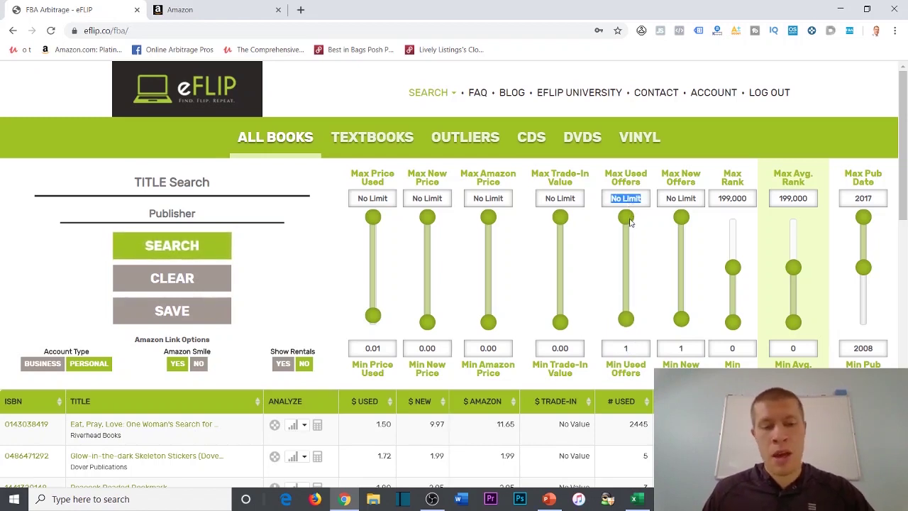
{"action": "type", "text": "12"}
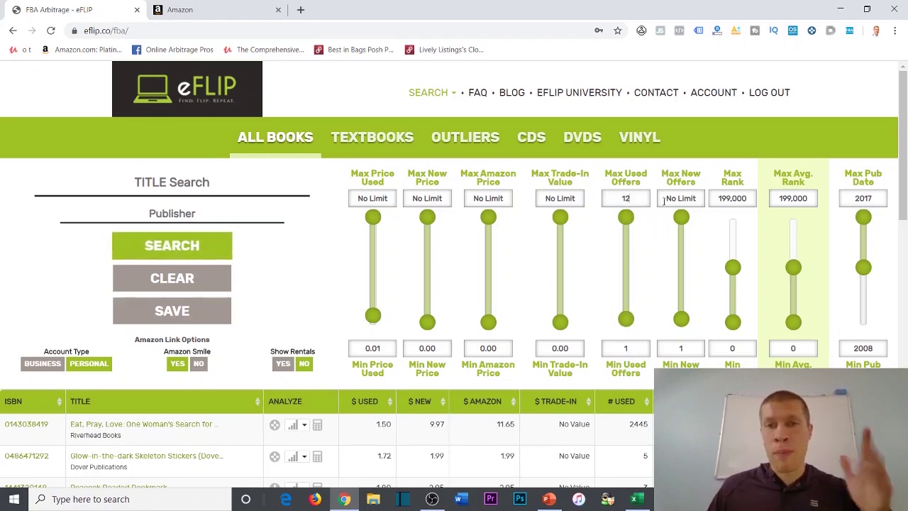
{"action": "key", "text": "Tab"}
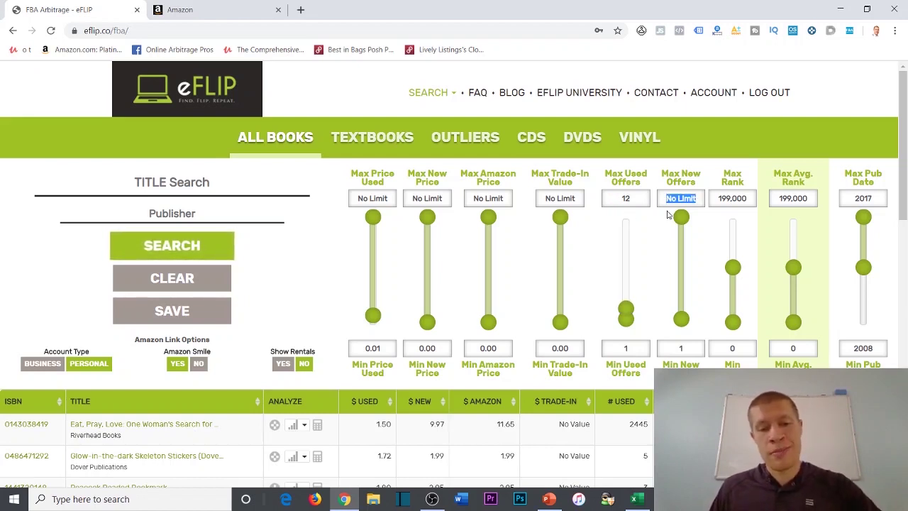
- Set the maximum new offers filter to 12
{"action": "type", "text": "9"}
{"action": "left_click", "coordinate": [681, 348]}
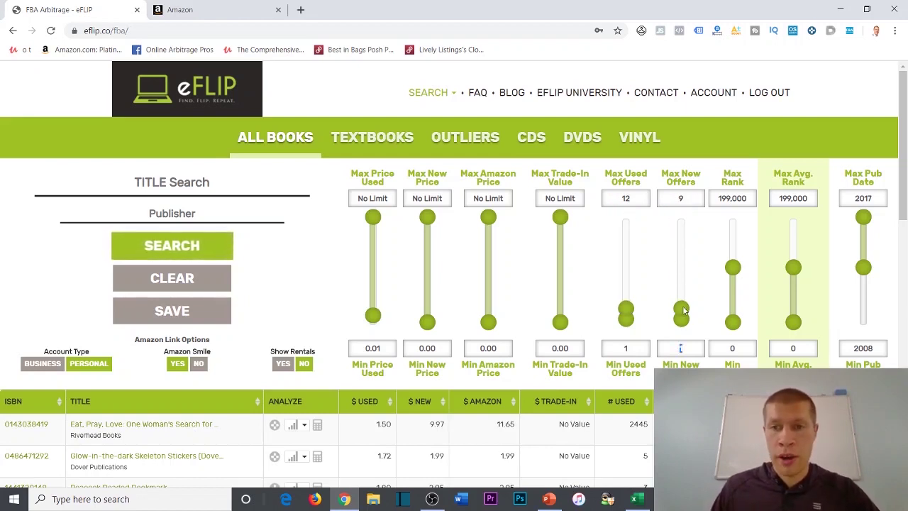
{"action": "left_click", "coordinate": [673, 200]}
{"action": "type", "text": "12"}
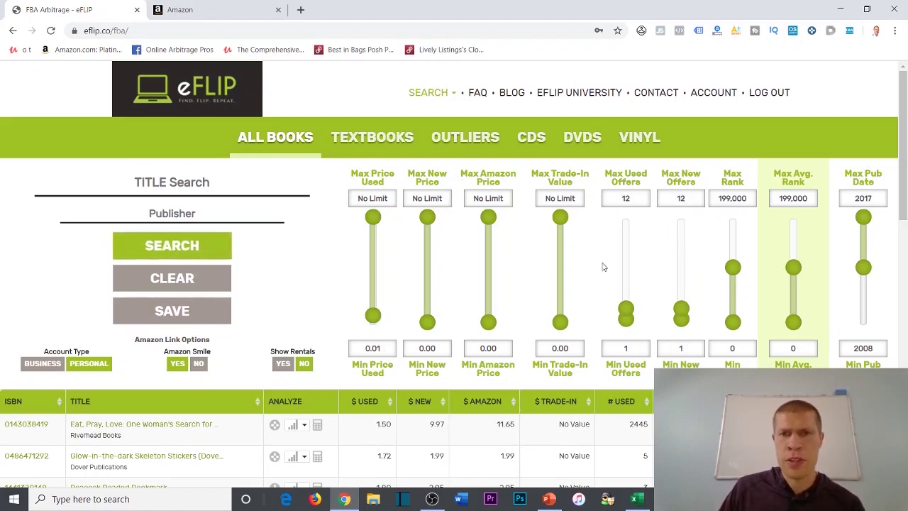
- Set the minimum trade-in value to 5.00 and the minimum Amazon price to 33.00
{"action": "left_click", "coordinate": [564, 347]}
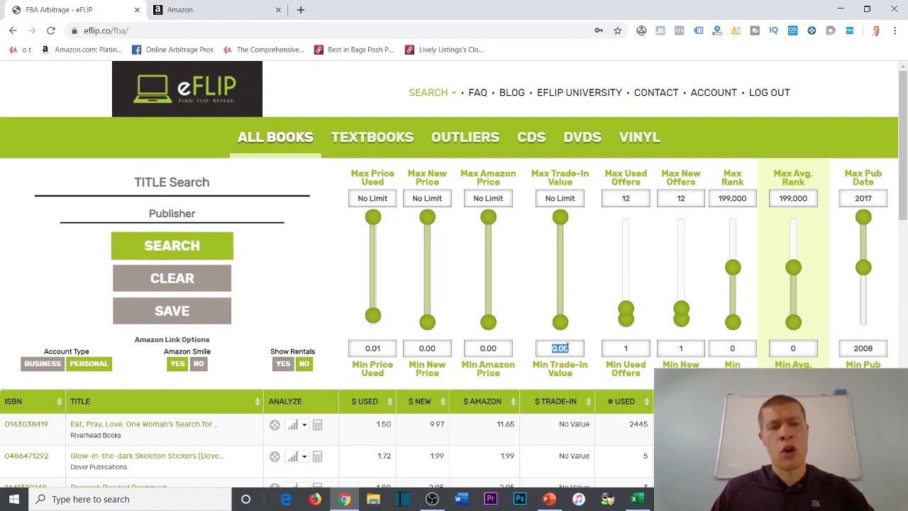
{"action": "type", "text": "5"}
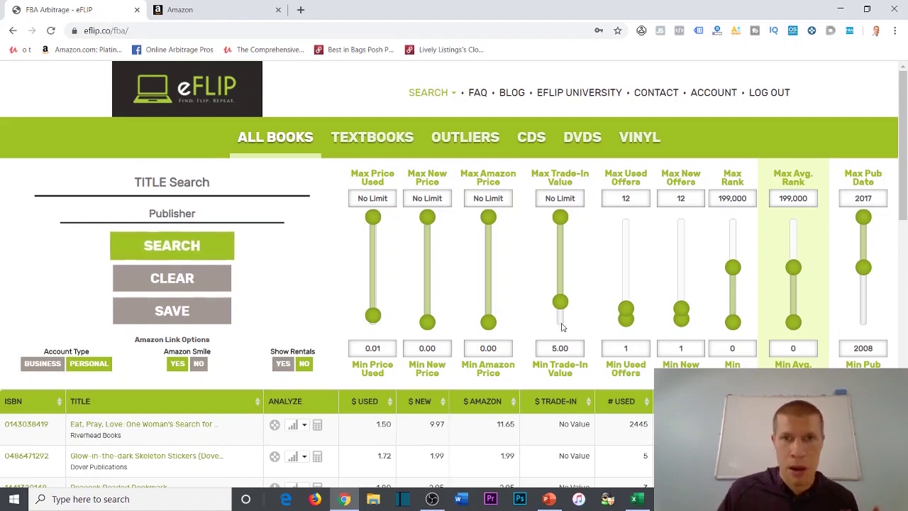
{"action": "double_click", "coordinate": [488, 350]}
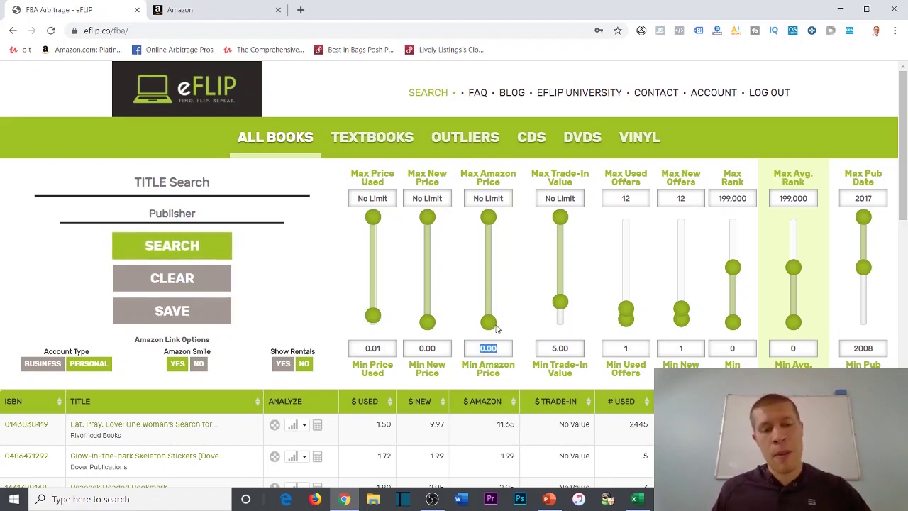
{"action": "type", "text": "3"}
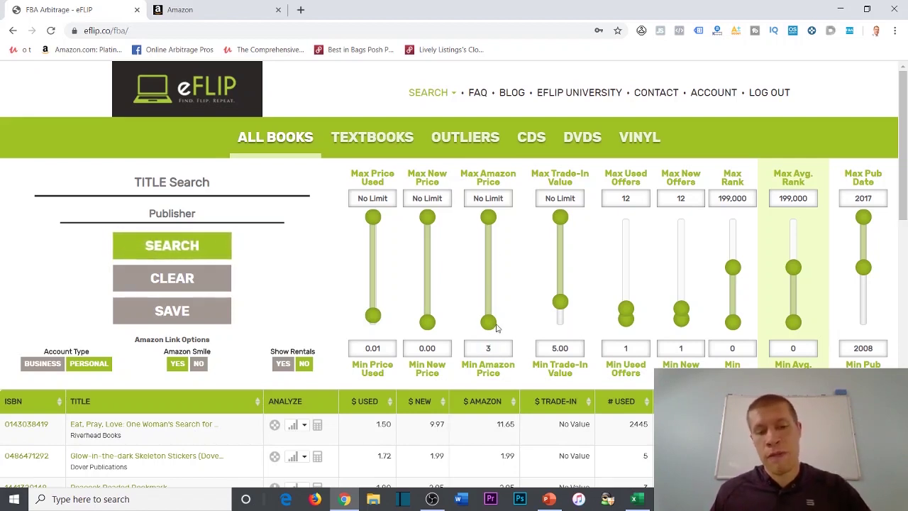
{"action": "type", "text": "3"}
- Restrict the new price filter to a minimum of 33.00 and a maximum of 405.00
{"action": "double_click", "coordinate": [436, 348]}
{"action": "type", "text": "3"}
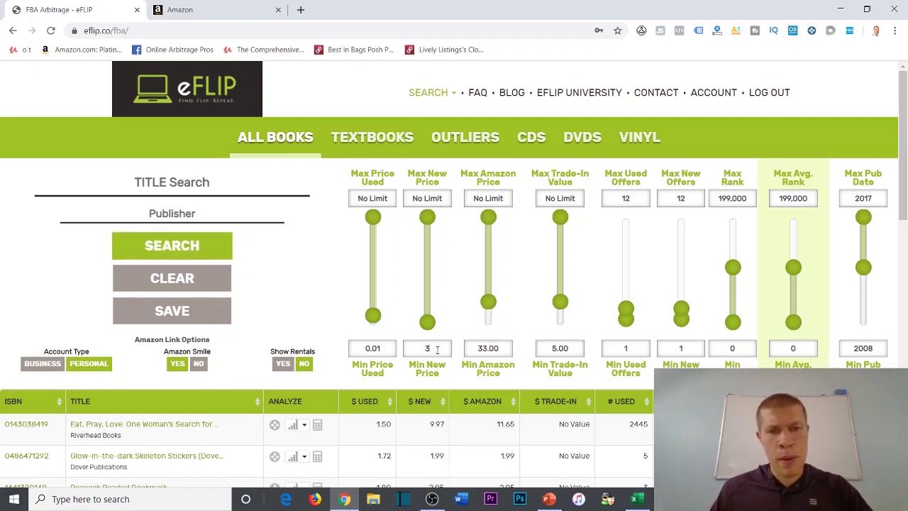
{"action": "type", "text": "3"}
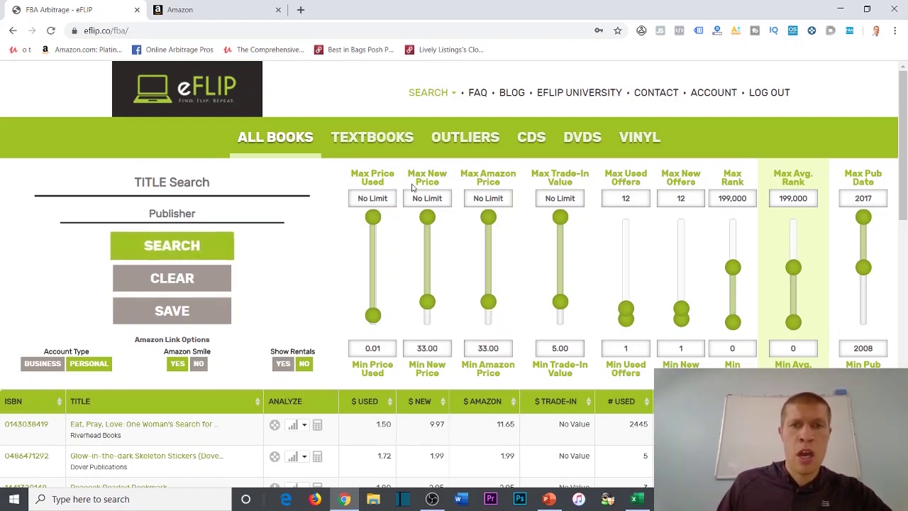
{"action": "left_click", "coordinate": [424, 198]}
{"action": "type", "text": "405"}
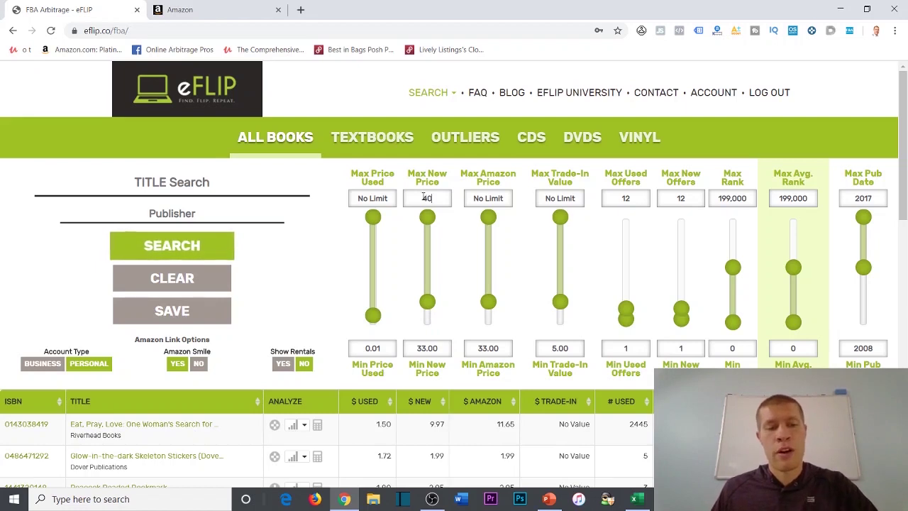
- Set the maximum Amazon price to 405.00 and the minimum used price to 1.00
{"action": "left_click", "coordinate": [477, 197]}
{"action": "type", "text": "405"}
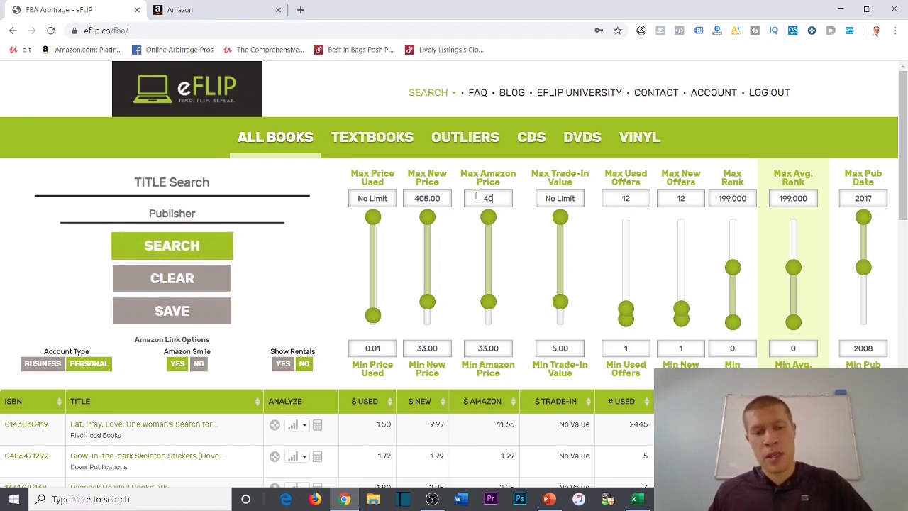
{"action": "left_click", "coordinate": [358, 198]}
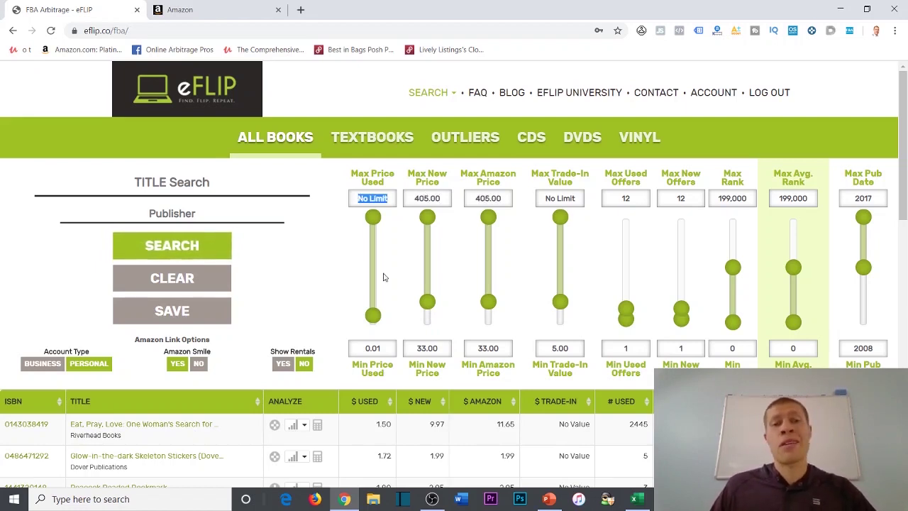
{"action": "left_click", "coordinate": [380, 348]}
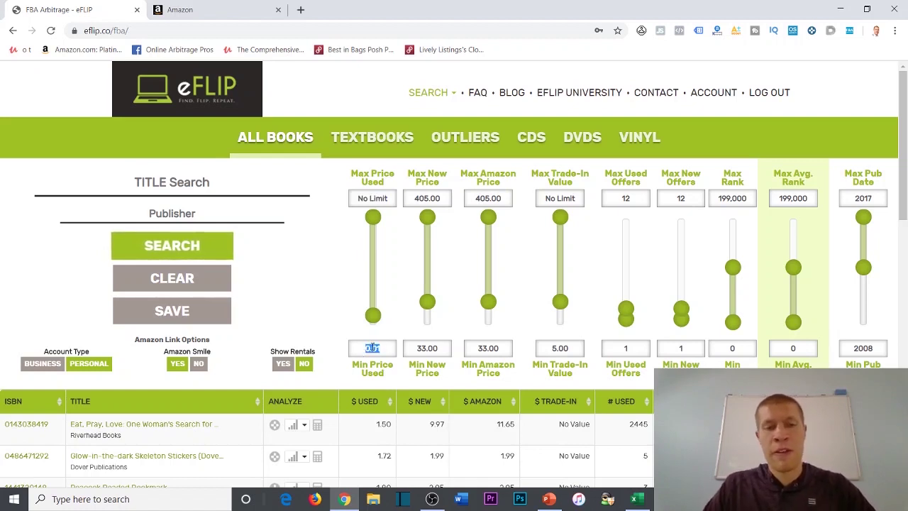
{"action": "type", "text": "5"}
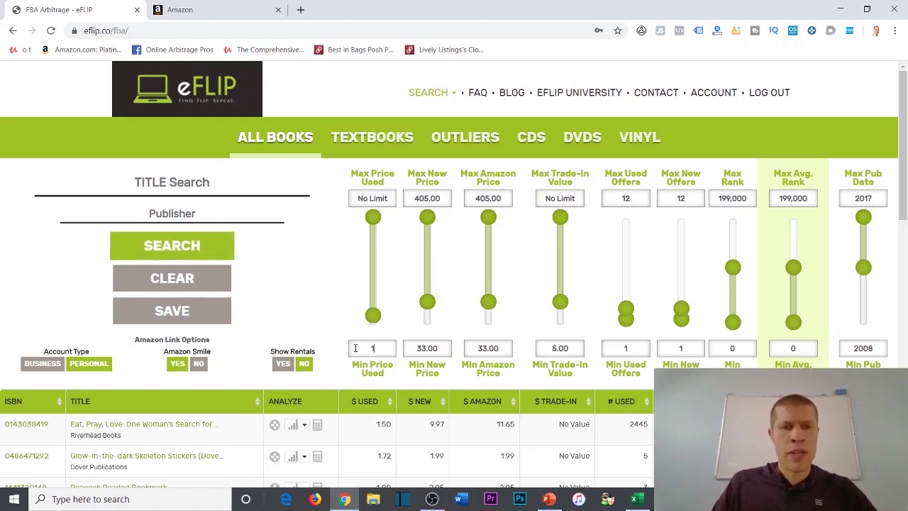
{"action": "left_click", "coordinate": [328, 305]}
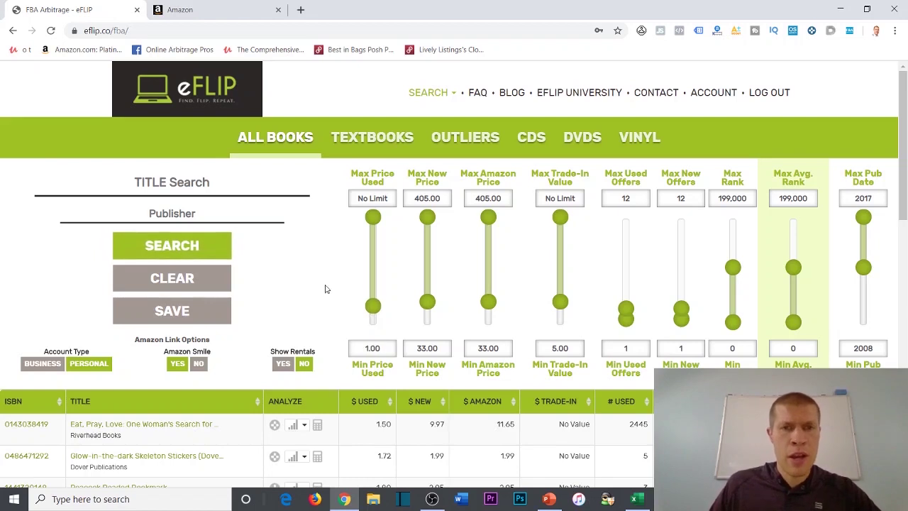
- Set the maximum used price filter to 9.00 and run the book search
{"action": "left_click", "coordinate": [383, 198]}
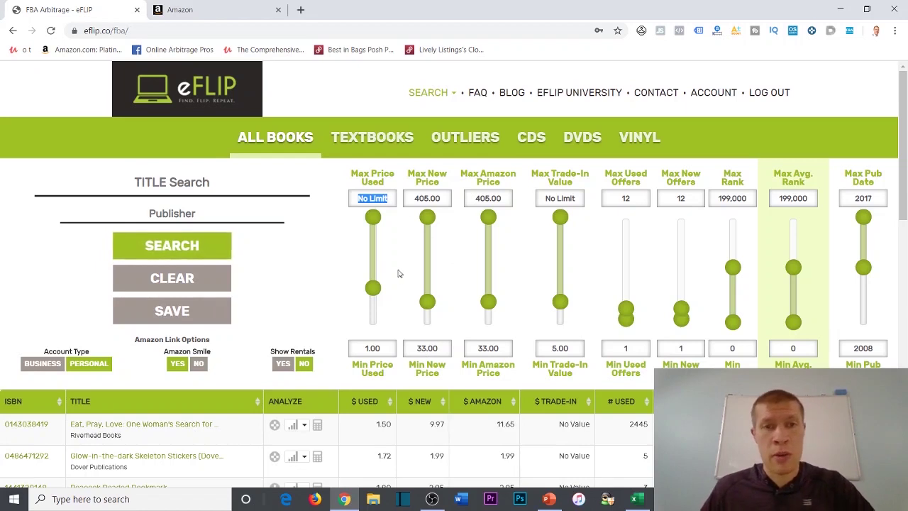
{"action": "type", "text": "9"}
{"action": "left_click", "coordinate": [338, 244]}
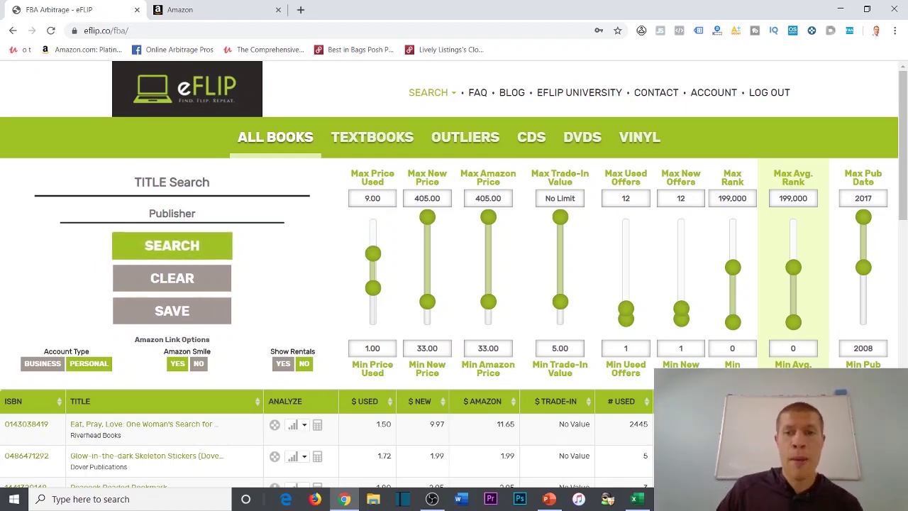
{"action": "left_click", "coordinate": [174, 252]}
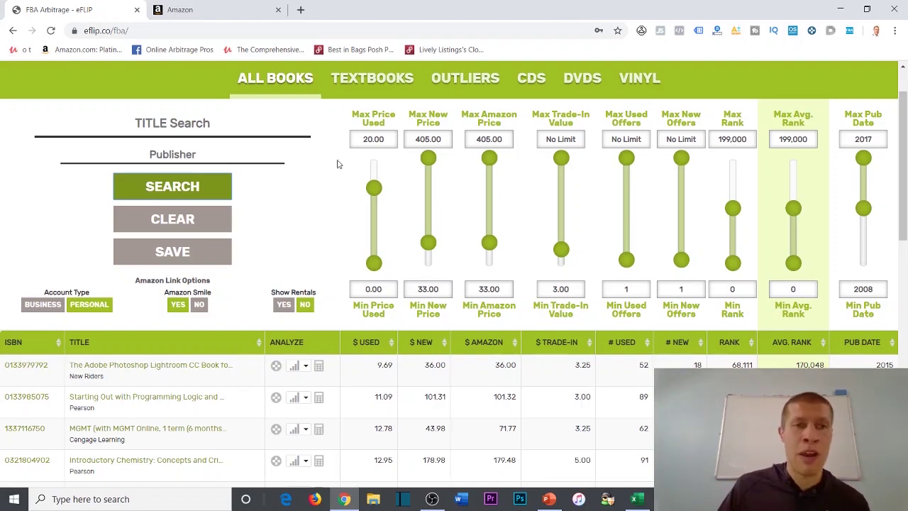
- Look through the book search results and open the Amazon offers for The Adobe Photoshop Lightroom CC Book for Digital Photographers
{"action": "scroll", "coordinate": [217, 181], "scroll_direction": "down", "scroll_amount": 1}
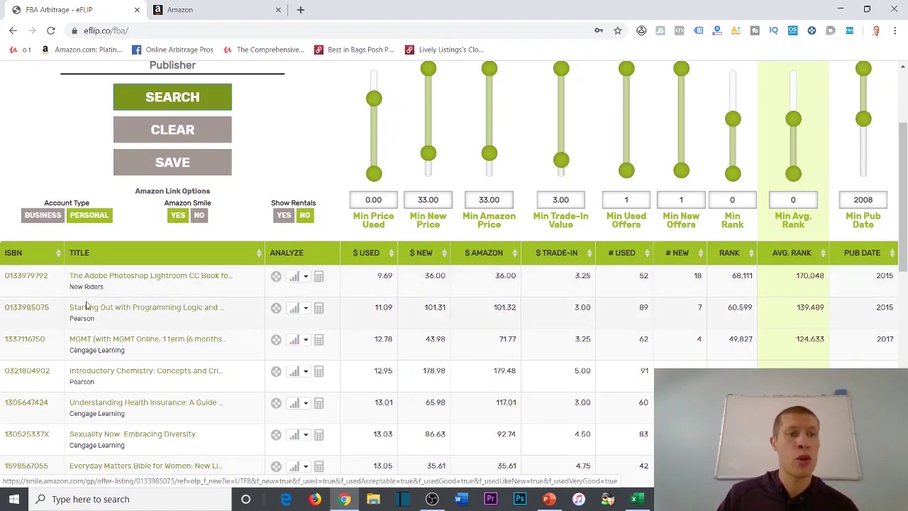
{"action": "scroll", "coordinate": [166, 346], "scroll_direction": "down", "scroll_amount": 4}
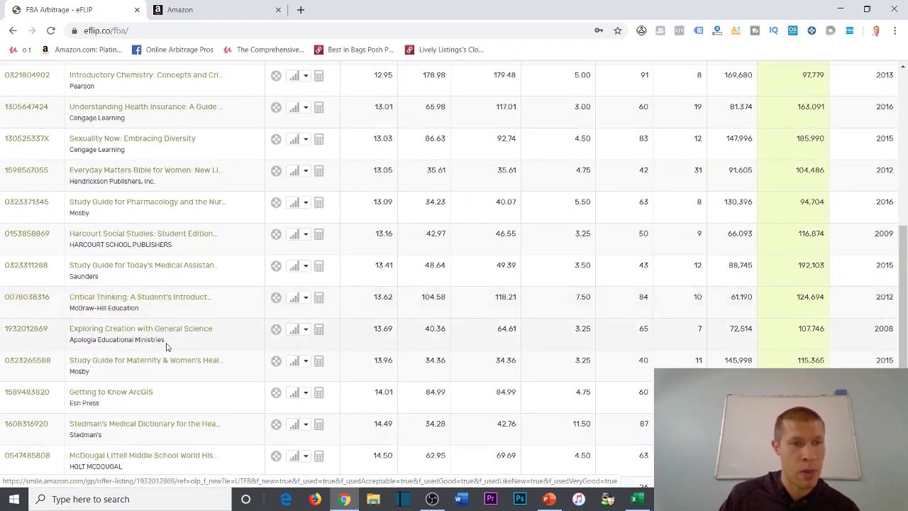
{"action": "scroll", "coordinate": [167, 346], "scroll_direction": "down", "scroll_amount": 4}
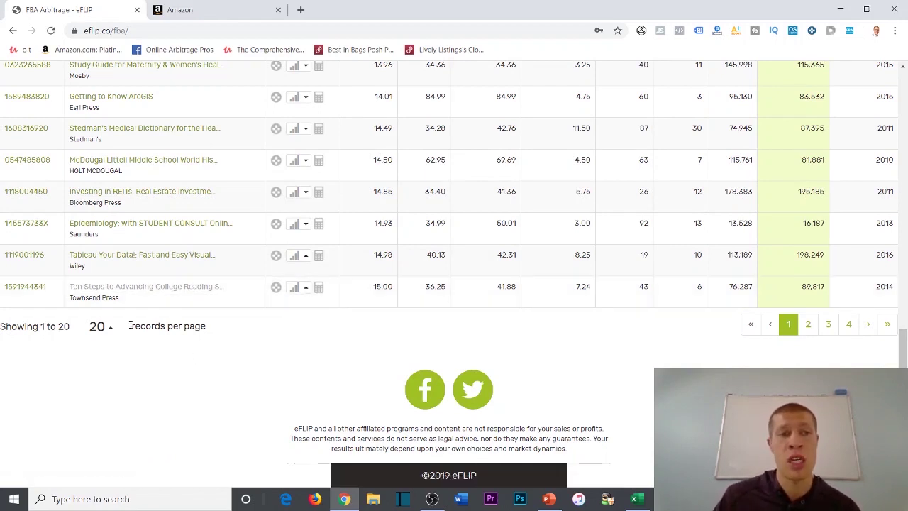
{"action": "scroll", "coordinate": [135, 291], "scroll_direction": "up", "scroll_amount": 10}
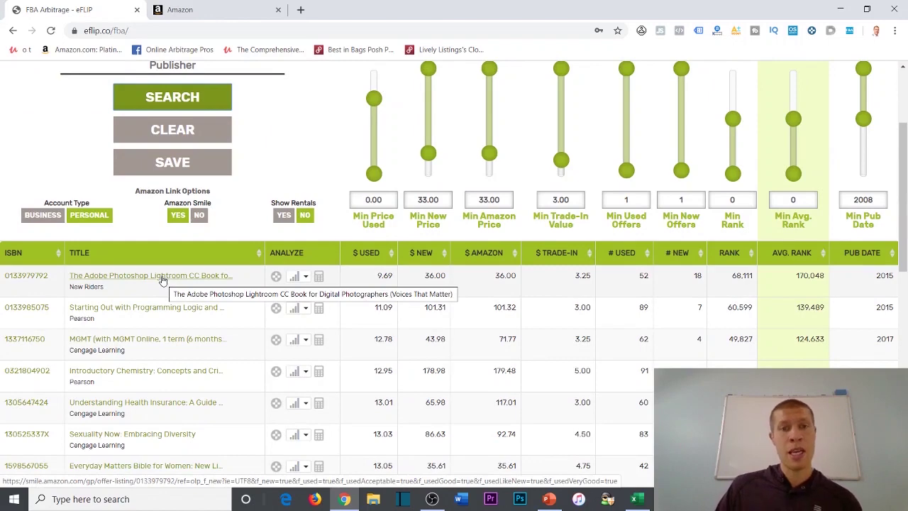
{"action": "left_click", "coordinate": [162, 279]}
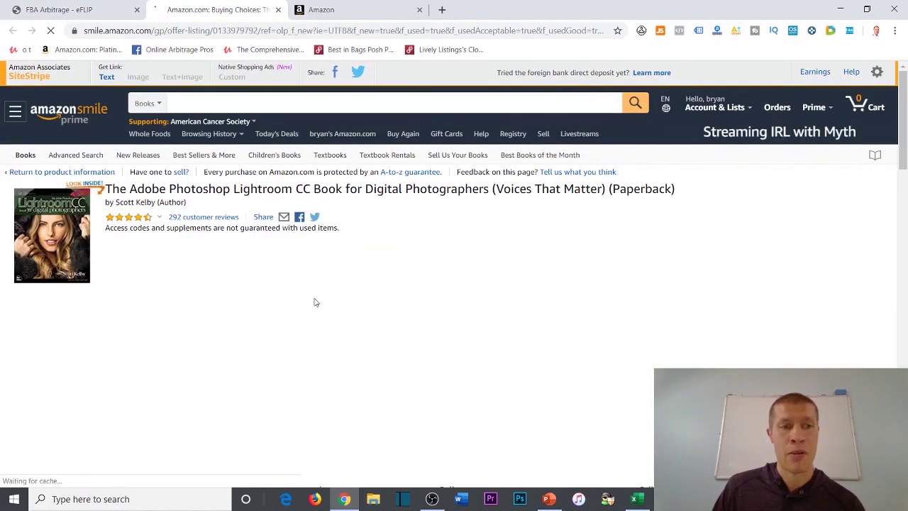
- Examine the Lightroom book's price history and used offers, and open its product page in a new tab
{"action": "scroll", "coordinate": [106, 227], "scroll_direction": "down", "scroll_amount": 3}
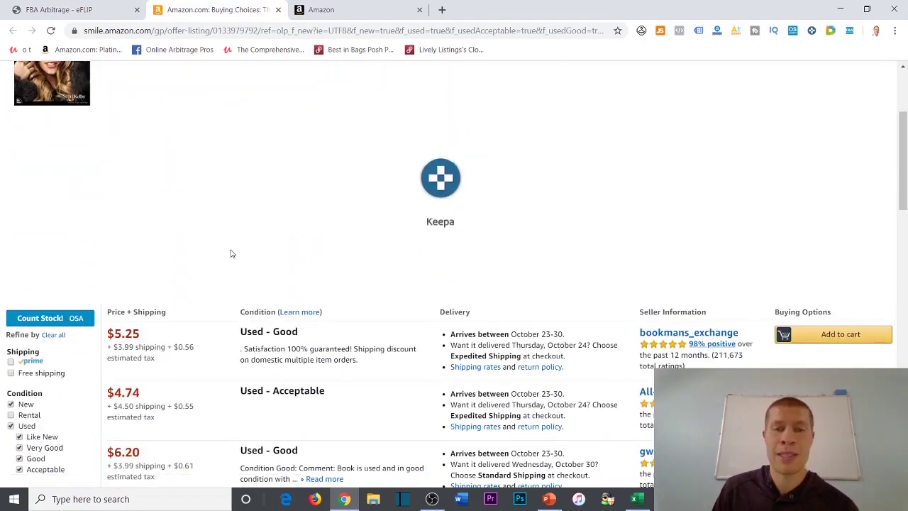
{"action": "scroll", "coordinate": [226, 245], "scroll_direction": "down", "scroll_amount": 5}
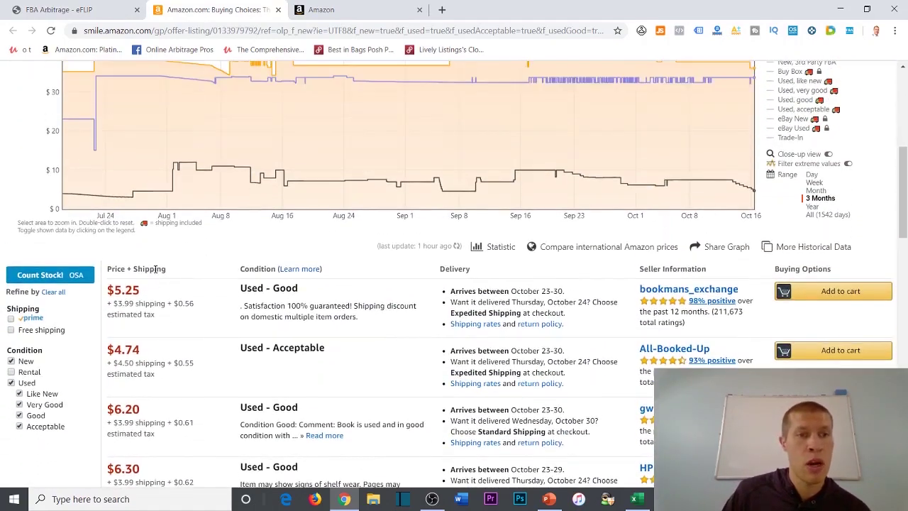
{"action": "scroll", "coordinate": [146, 304], "scroll_direction": "up", "scroll_amount": 8}
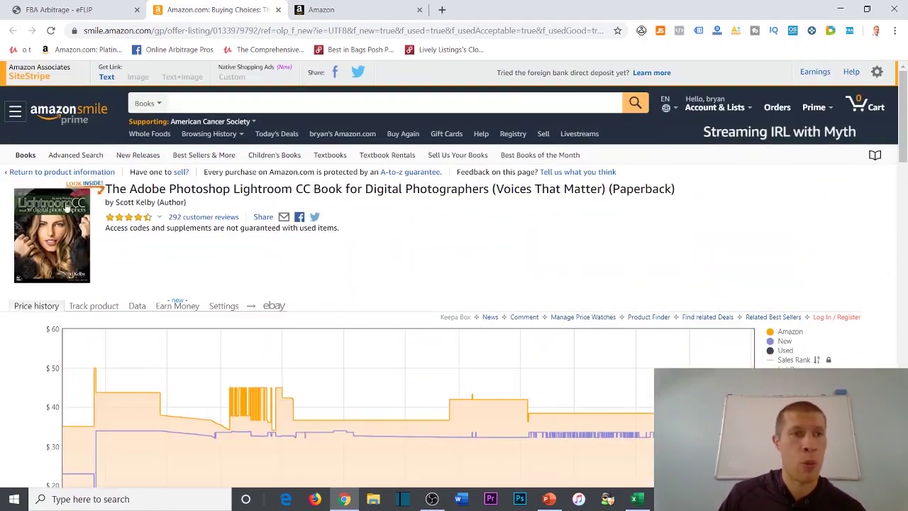
{"action": "right_click", "coordinate": [81, 224]}
{"action": "left_click", "coordinate": [84, 221]}
{"action": "left_click", "coordinate": [358, 9]}
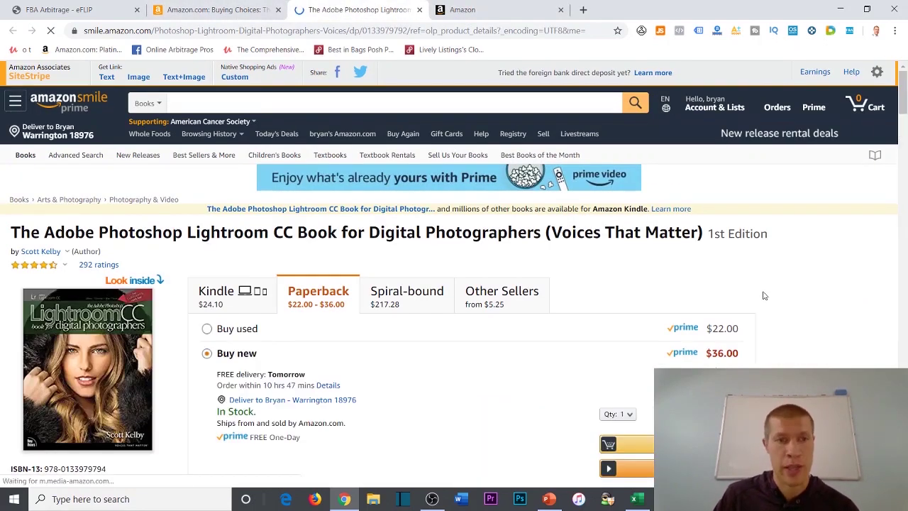
- Select the Buy used option on the Lightroom book's product page and check the condition of that offer
{"action": "scroll", "coordinate": [568, 270], "scroll_direction": "down", "scroll_amount": 2}
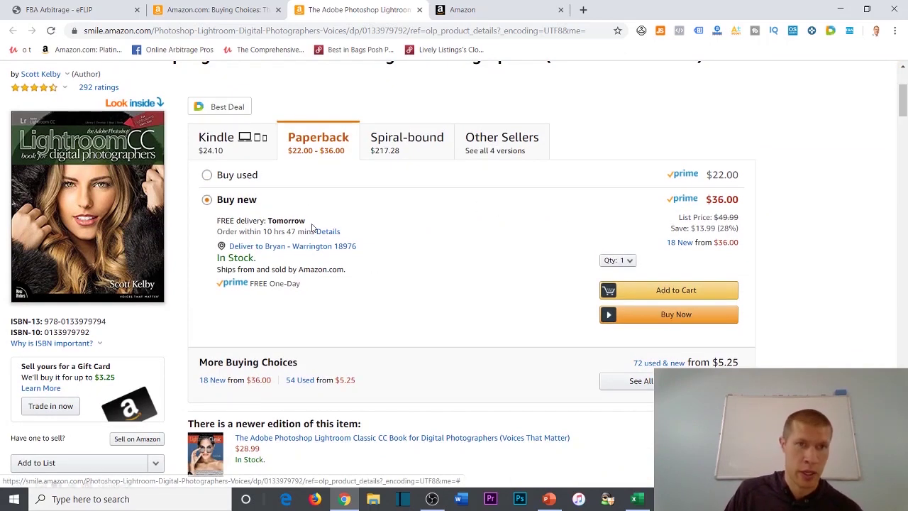
{"action": "left_click", "coordinate": [237, 176]}
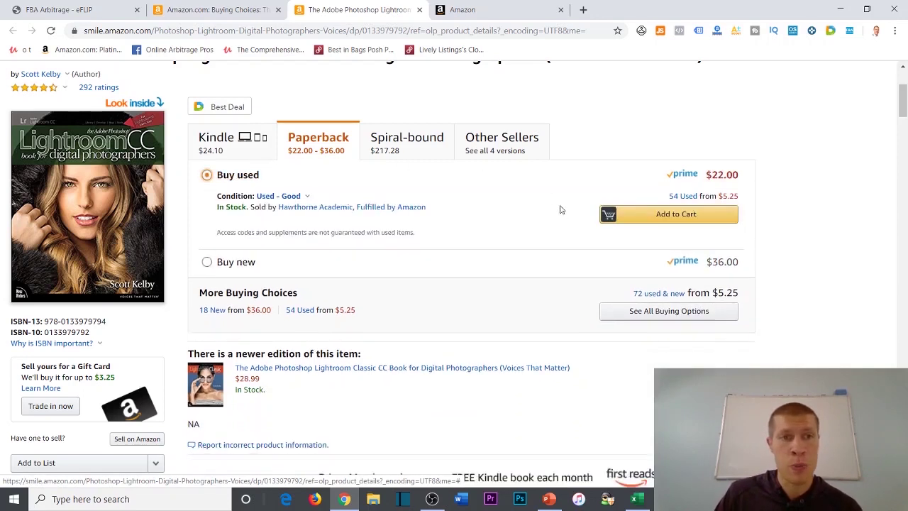
{"action": "left_click", "coordinate": [281, 196]}
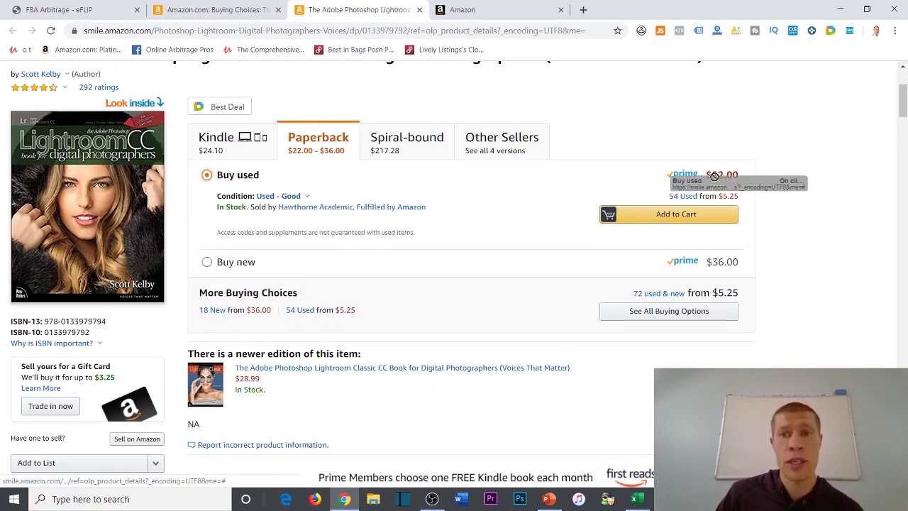
- Compare the price, shipping and condition of the cheapest used offers with the used Prime offer on the product page
{"action": "left_click", "coordinate": [259, 9]}
{"action": "scroll", "coordinate": [279, 319], "scroll_direction": "down", "scroll_amount": 6}
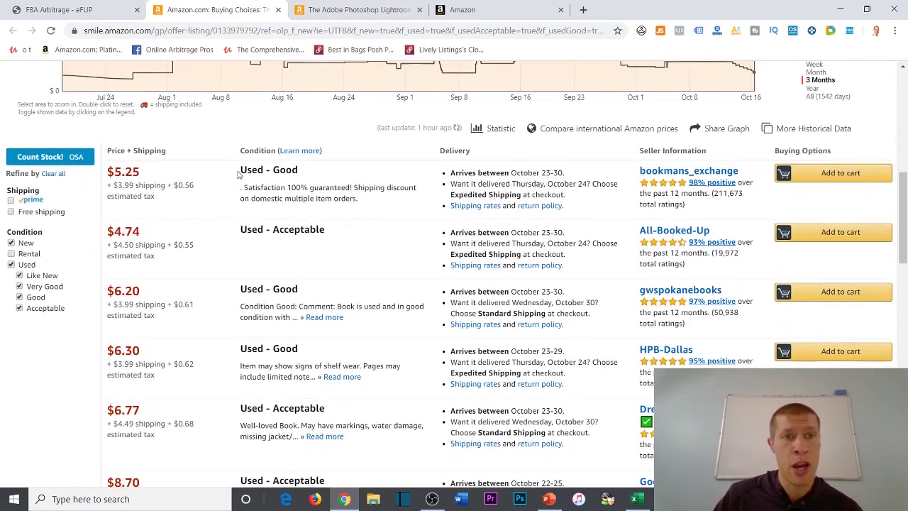
{"action": "left_click_drag", "start_coordinate": [238, 172], "coordinate": [352, 181]}
{"action": "left_click", "coordinate": [352, 181]}
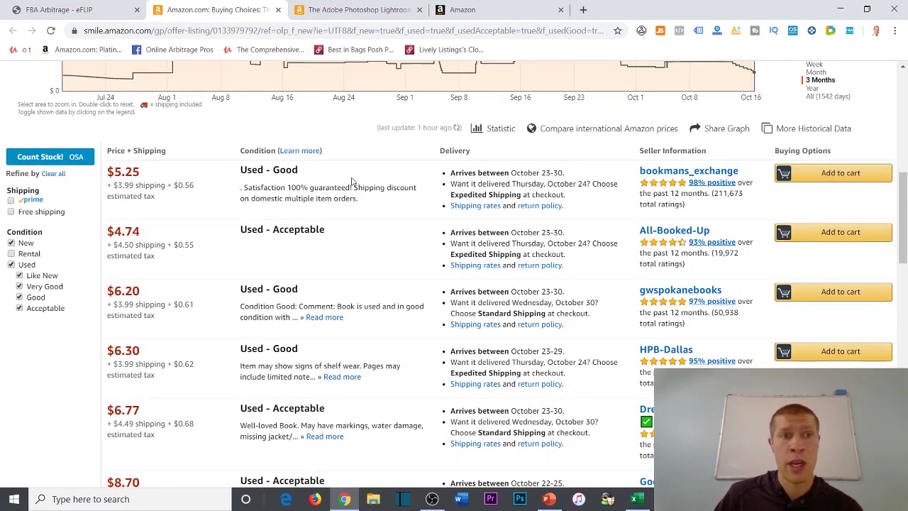
{"action": "left_click_drag", "start_coordinate": [108, 175], "coordinate": [188, 186]}
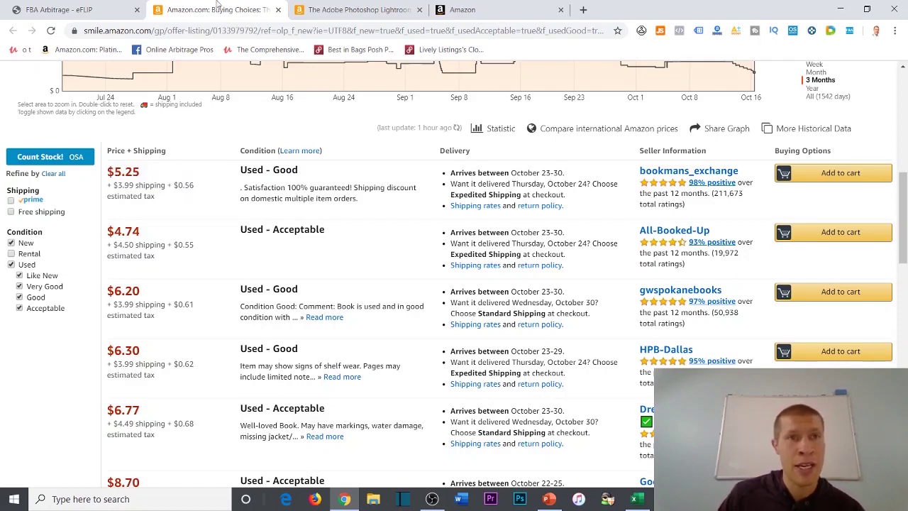
{"action": "left_click", "coordinate": [341, 9]}
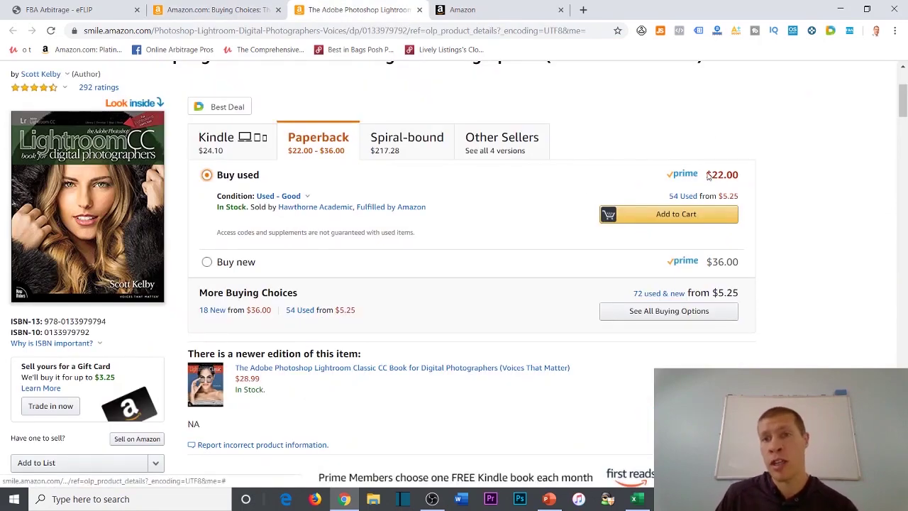
{"action": "left_click", "coordinate": [216, 9]}
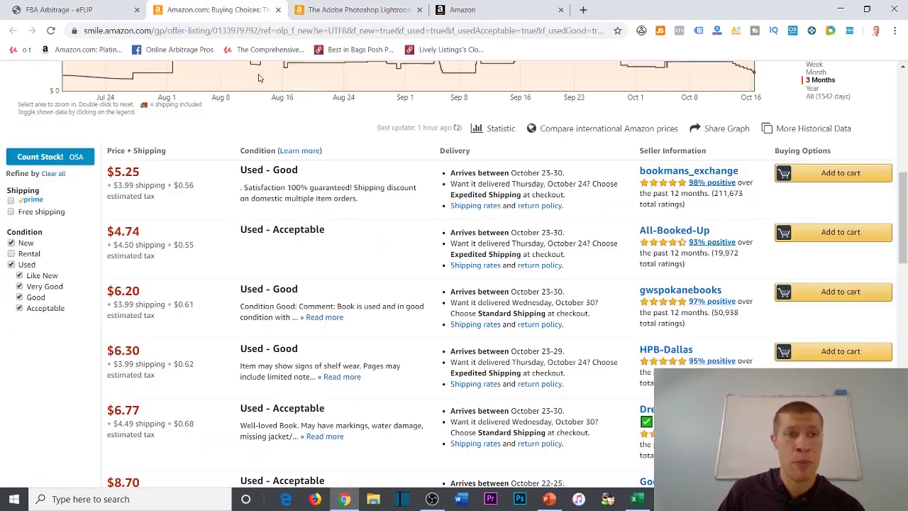
{"action": "left_click", "coordinate": [302, 9]}
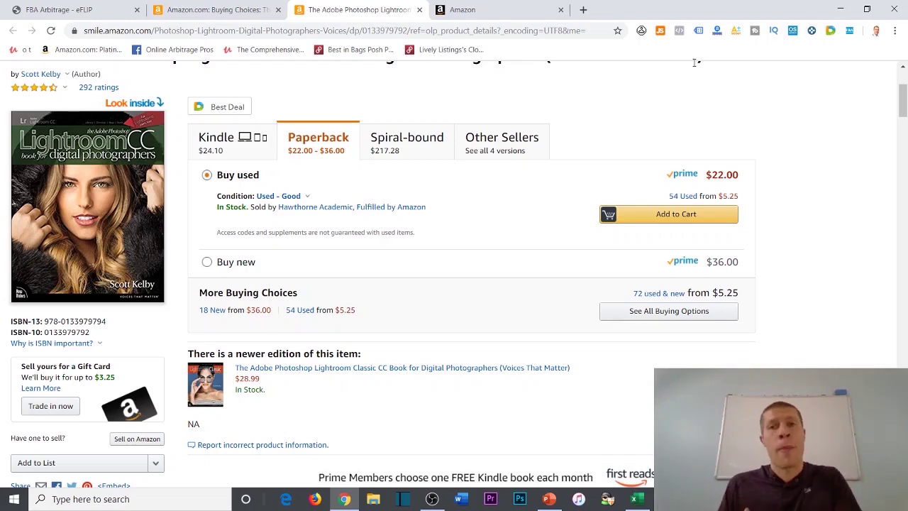
{"action": "scroll", "coordinate": [694, 64], "scroll_direction": "up", "scroll_amount": 1}
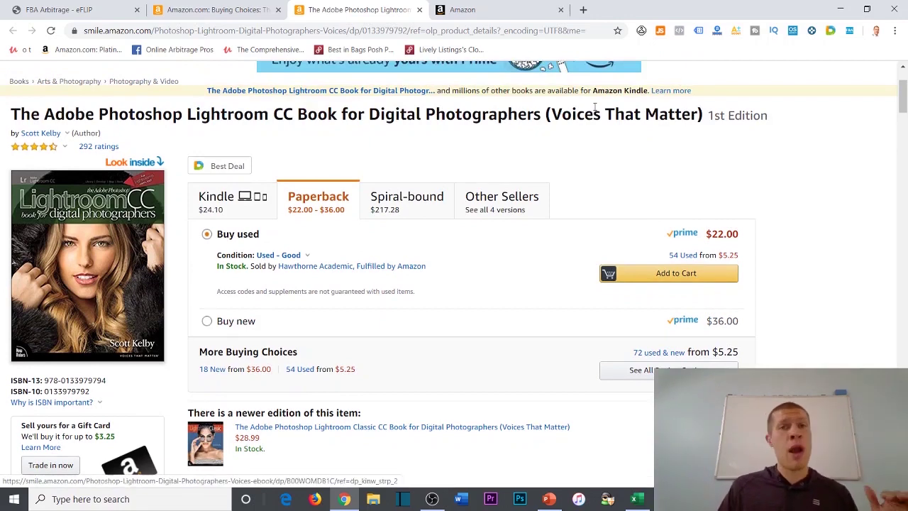
{"action": "scroll", "coordinate": [595, 106], "scroll_direction": "down", "scroll_amount": 1}
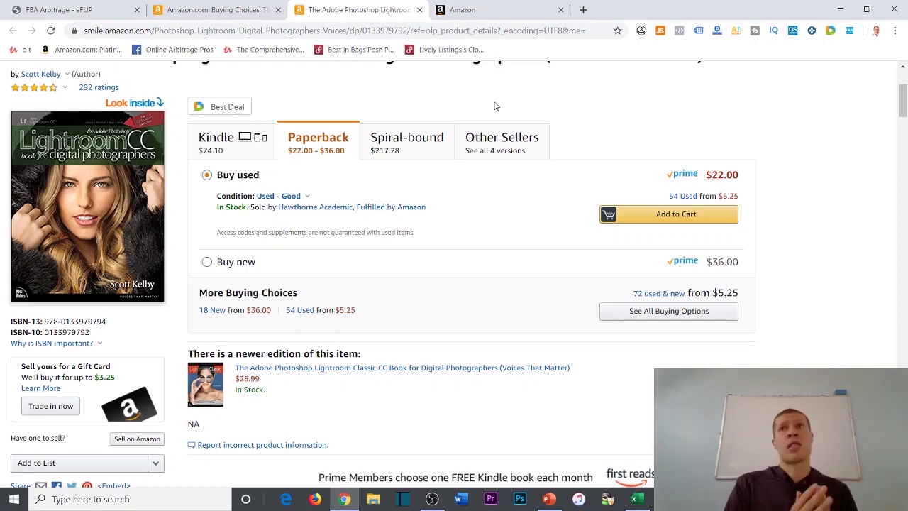
{"action": "scroll", "coordinate": [494, 106], "scroll_direction": "up", "scroll_amount": 2}
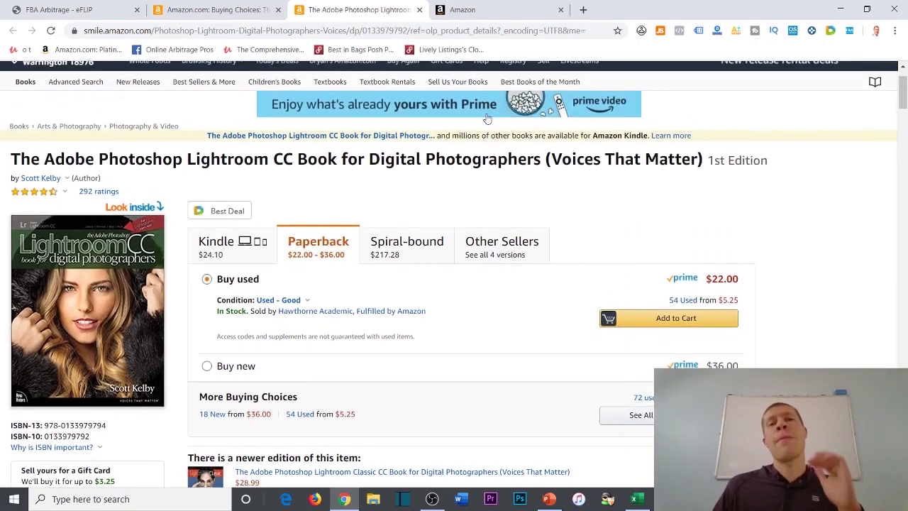
{"action": "scroll", "coordinate": [485, 115], "scroll_direction": "up", "scroll_amount": 1}
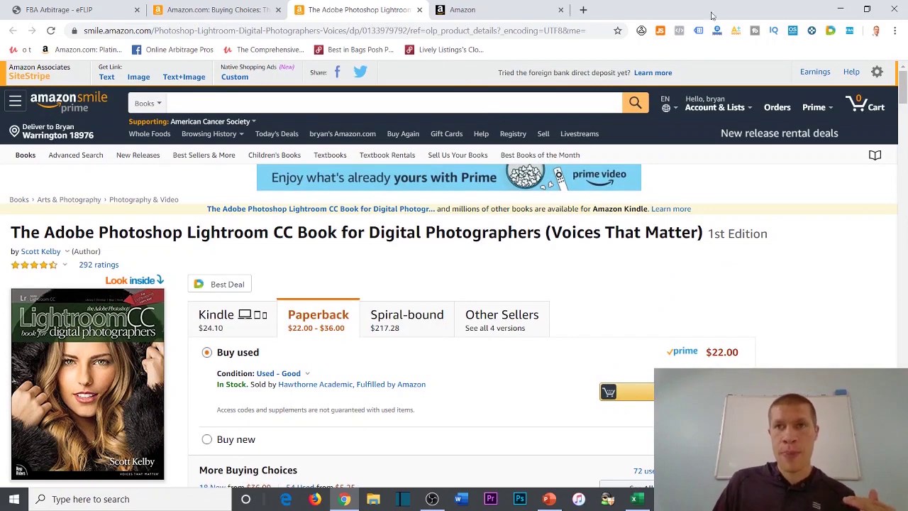
{"action": "left_click", "coordinate": [736, 30]}
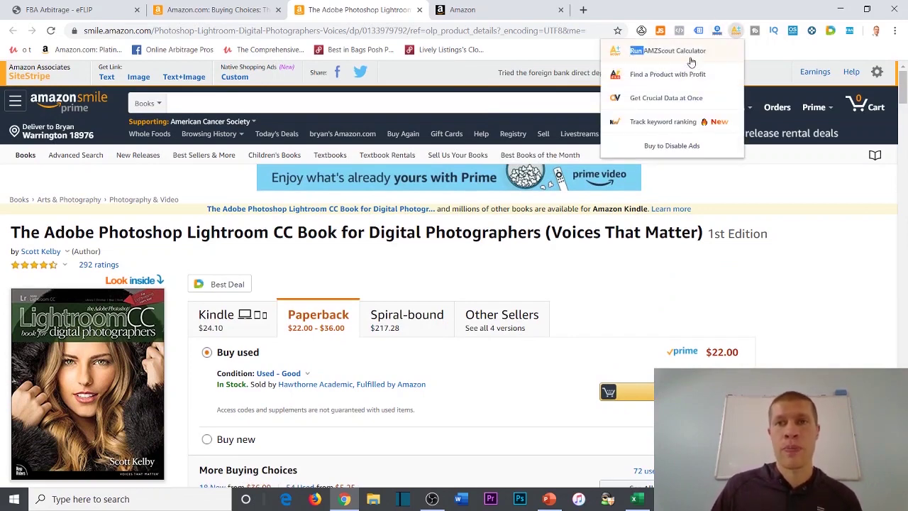
{"action": "left_click", "coordinate": [720, 182]}
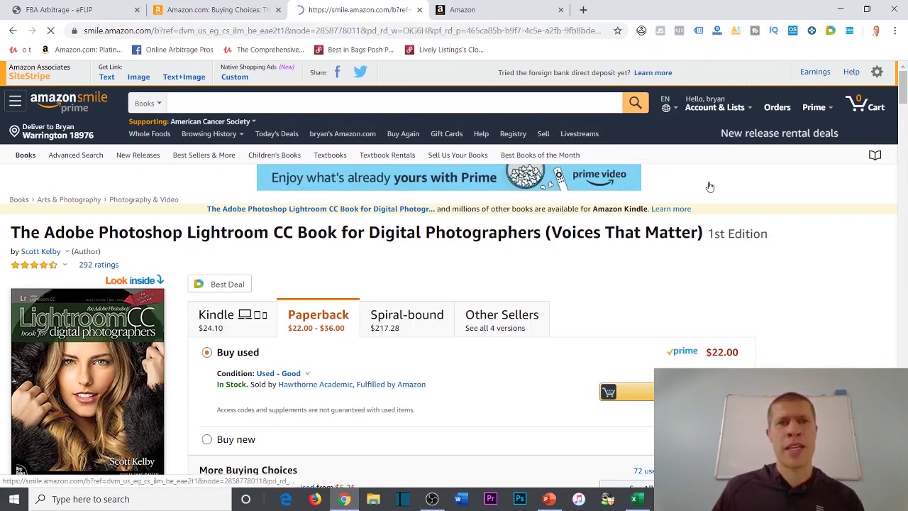
{"action": "key", "text": "alt+Left"}
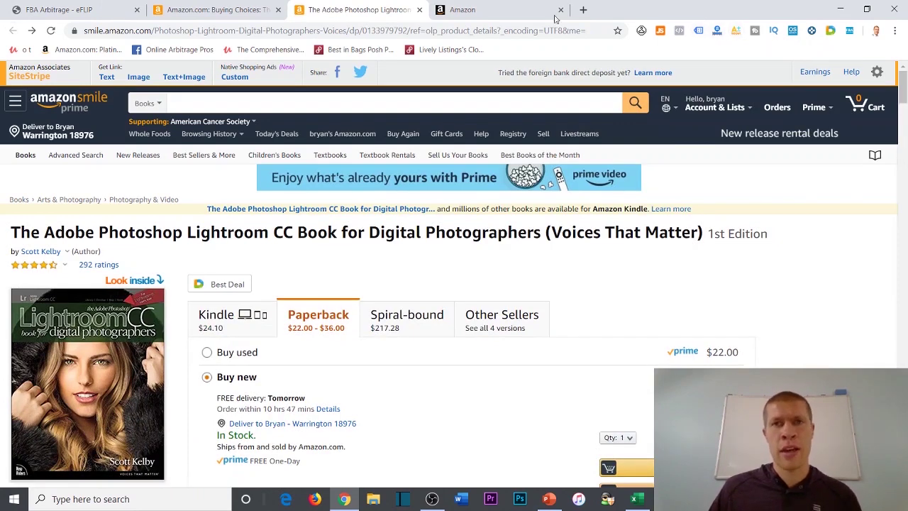
- Search Google for "fba calculator" in a new tab and open the Fulfillment by Amazon Revenue Calculator
{"action": "left_click", "coordinate": [581, 8]}
{"action": "type", "text": "fba"}
{"action": "key", "text": "Return"}
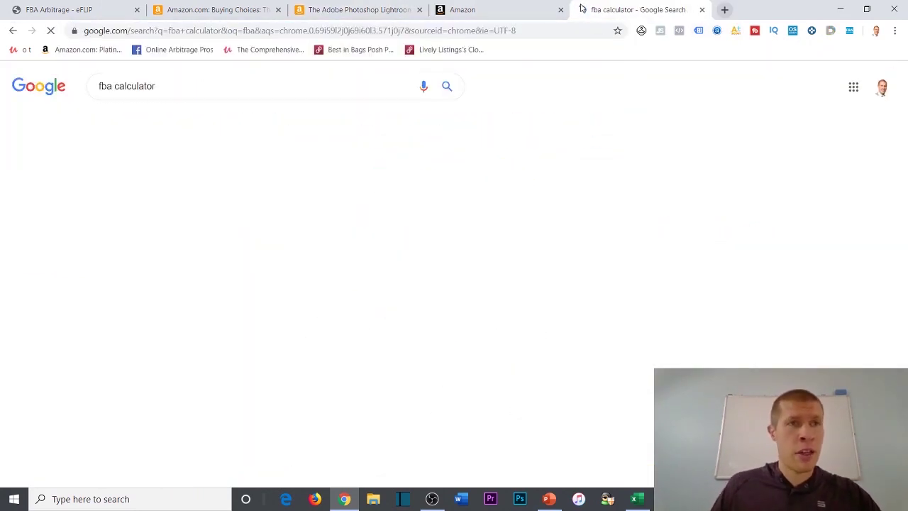
{"action": "left_click", "coordinate": [135, 170]}
{"action": "key", "text": "ctrl+3"}
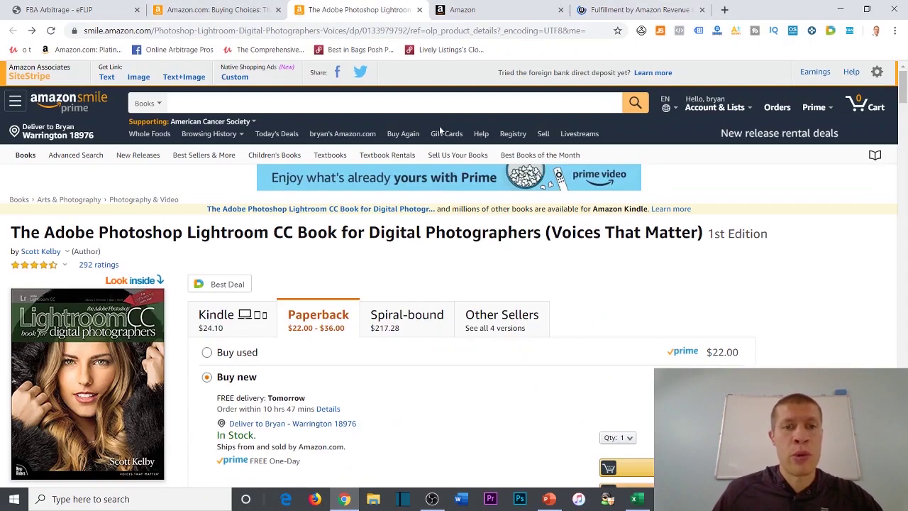
{"action": "scroll", "coordinate": [423, 213], "scroll_direction": "down", "scroll_amount": 2}
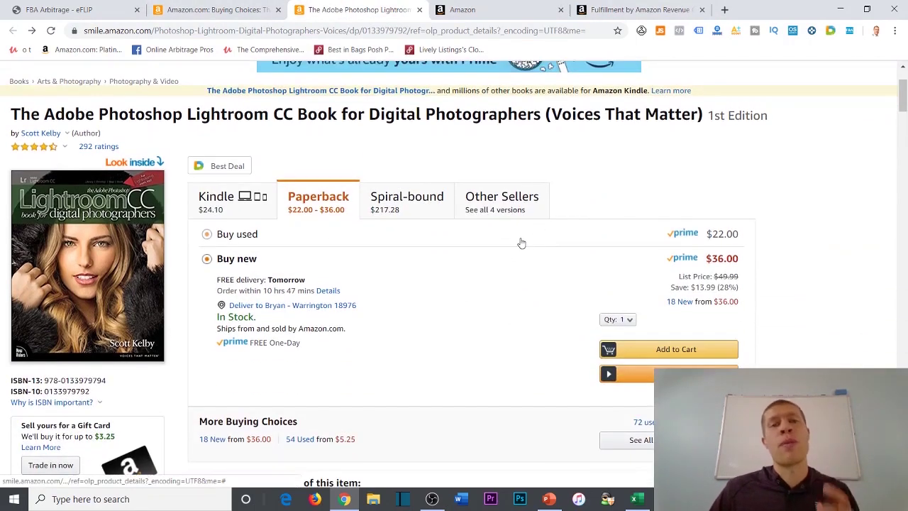
{"action": "left_click", "coordinate": [523, 237]}
{"action": "scroll", "coordinate": [533, 202], "scroll_direction": "down", "scroll_amount": 20}
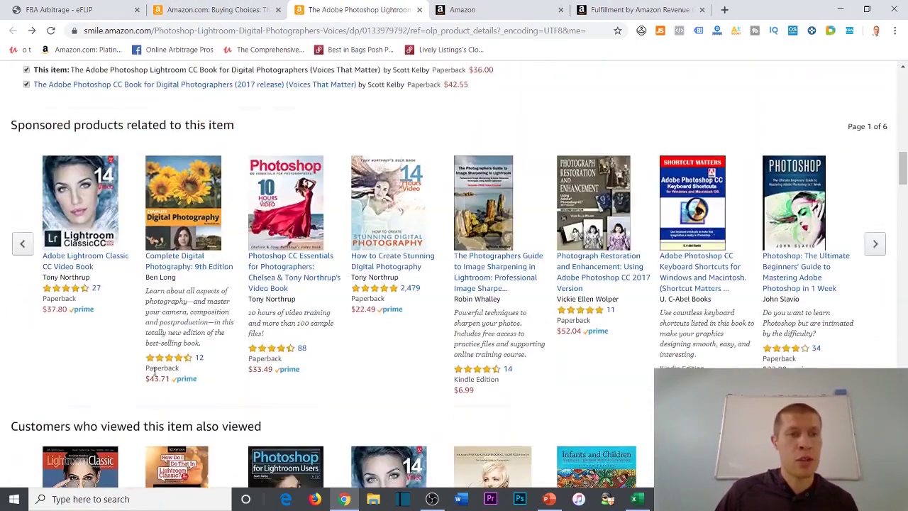
{"action": "double_click", "coordinate": [90, 386]}
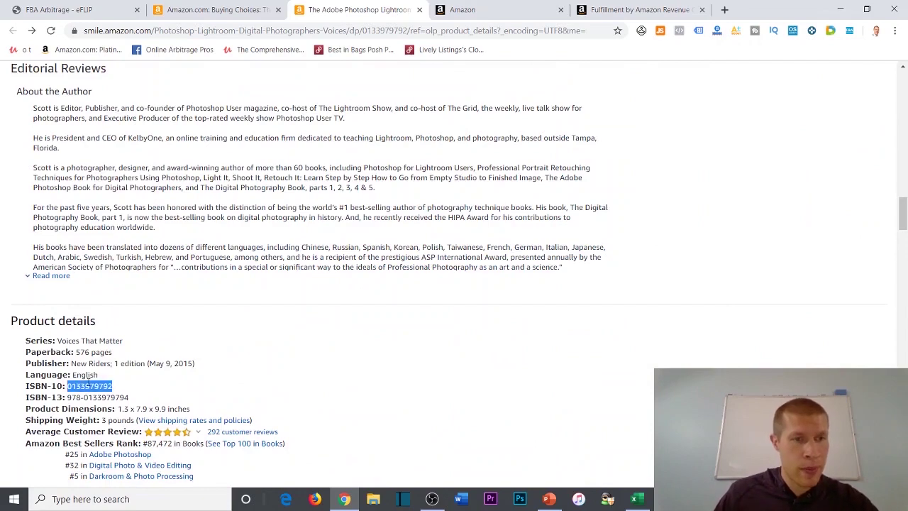
{"action": "right_click", "coordinate": [95, 387]}
{"action": "left_click", "coordinate": [106, 392]}
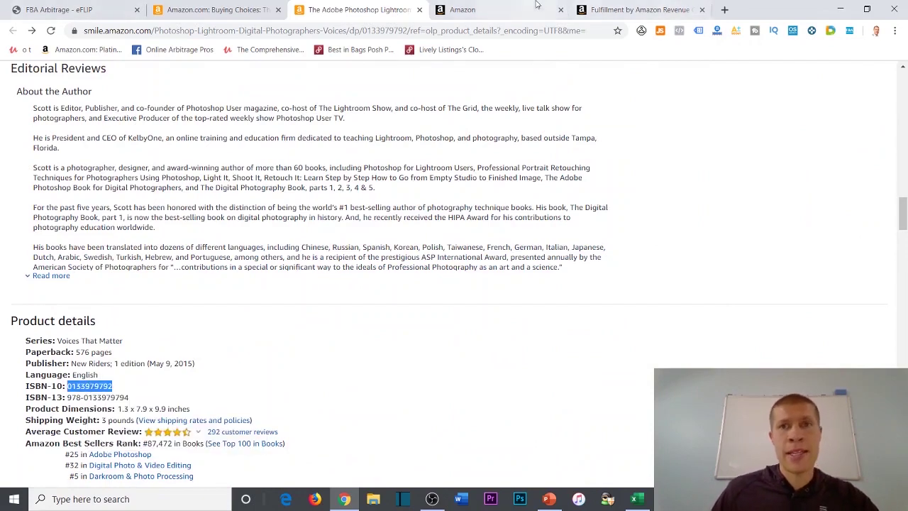
{"action": "left_click", "coordinate": [496, 9]}
{"action": "key", "text": "ctrl+v"}
{"action": "key", "text": "Return"}
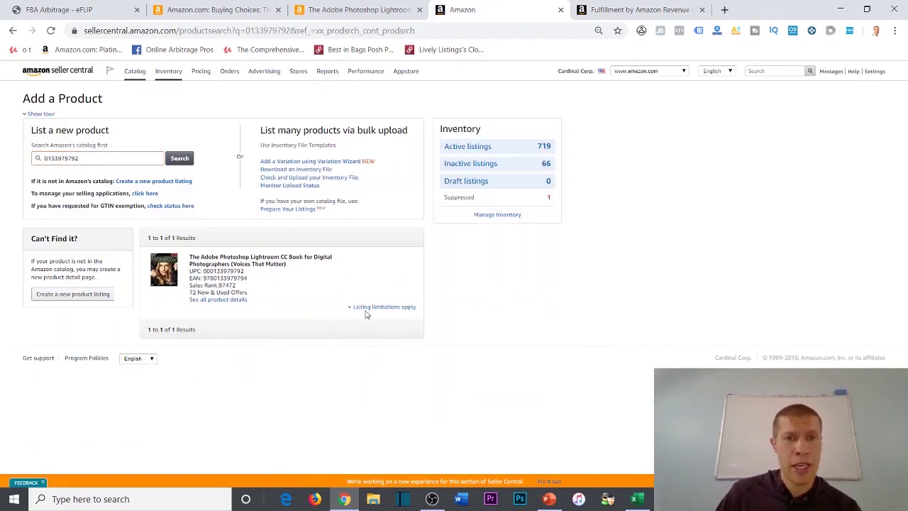
- Expand the Lightroom book's listing limitations to check which conditions may be sold, and return to the heading of its product page
{"action": "left_click", "coordinate": [366, 308]}
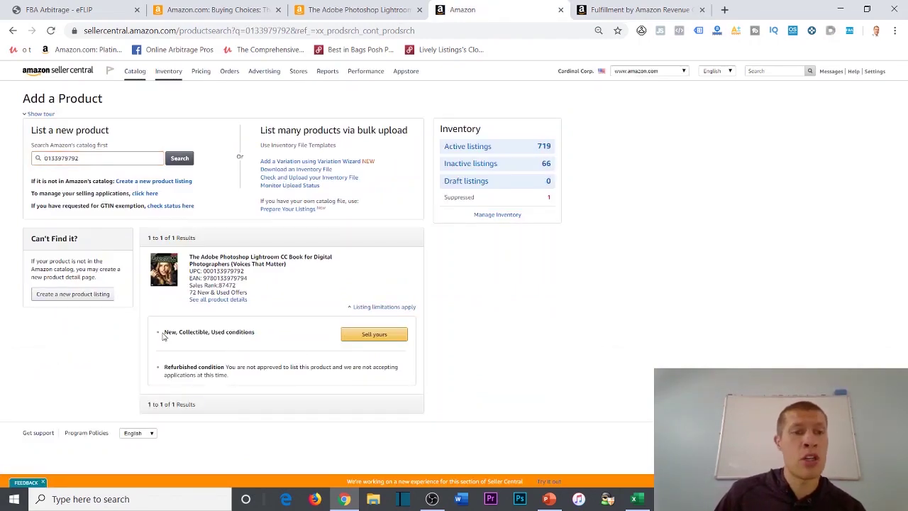
{"action": "left_click_drag", "start_coordinate": [163, 337], "coordinate": [264, 335]}
{"action": "key", "text": "ctrl+shift+Tab"}
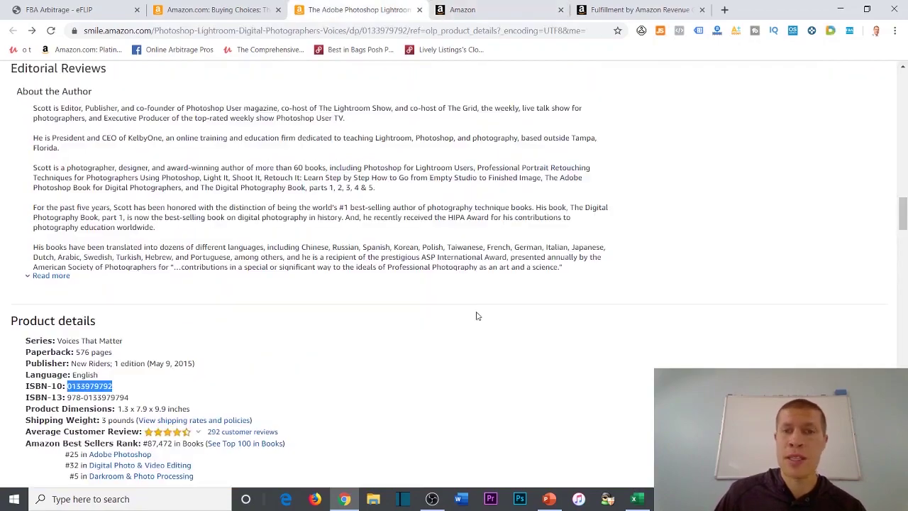
{"action": "scroll", "coordinate": [372, 342], "scroll_direction": "up", "scroll_amount": 20}
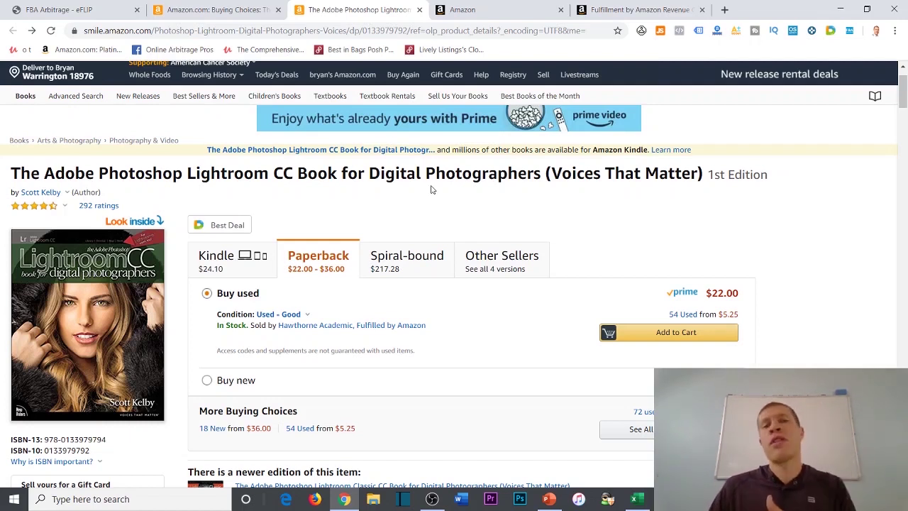
{"action": "scroll", "coordinate": [433, 191], "scroll_direction": "down", "scroll_amount": 1}
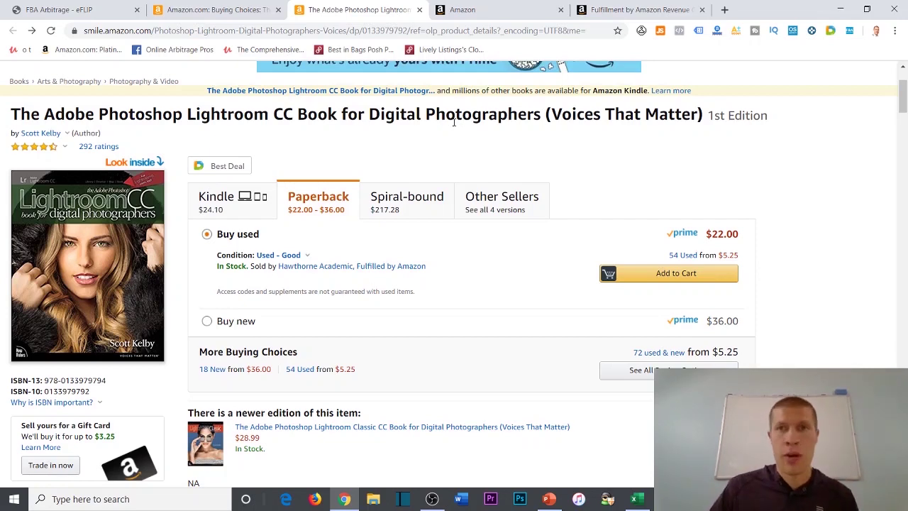
{"action": "left_click", "coordinate": [468, 9]}
{"action": "left_click", "coordinate": [624, 10]}
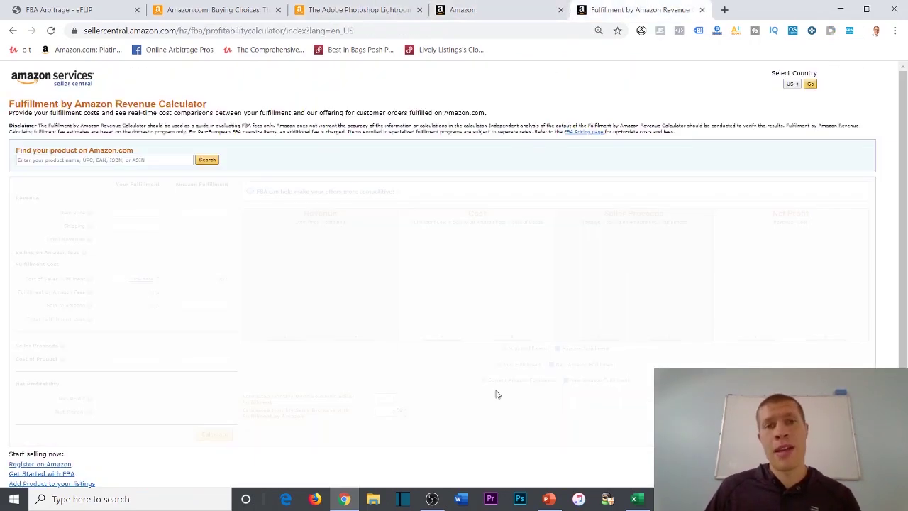
{"action": "left_click", "coordinate": [144, 162]}
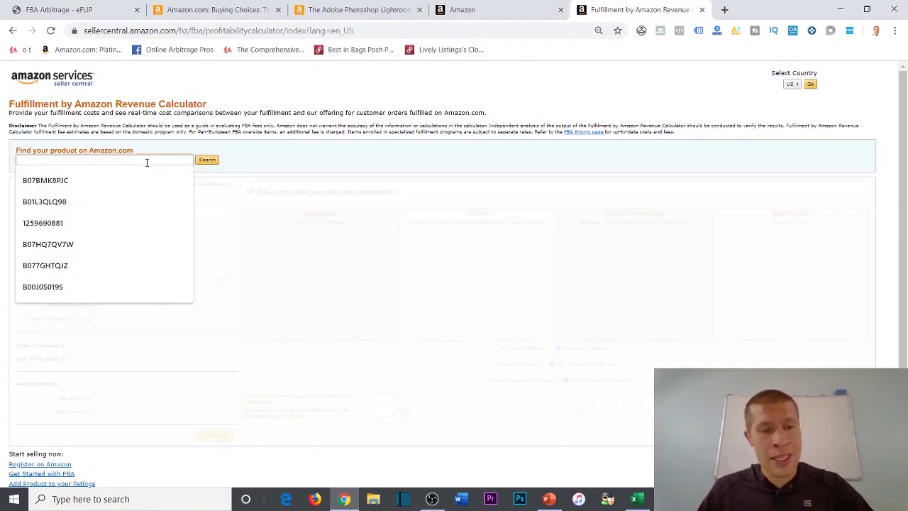
{"action": "key", "text": "ctrl+v"}
{"action": "left_click", "coordinate": [212, 159]}
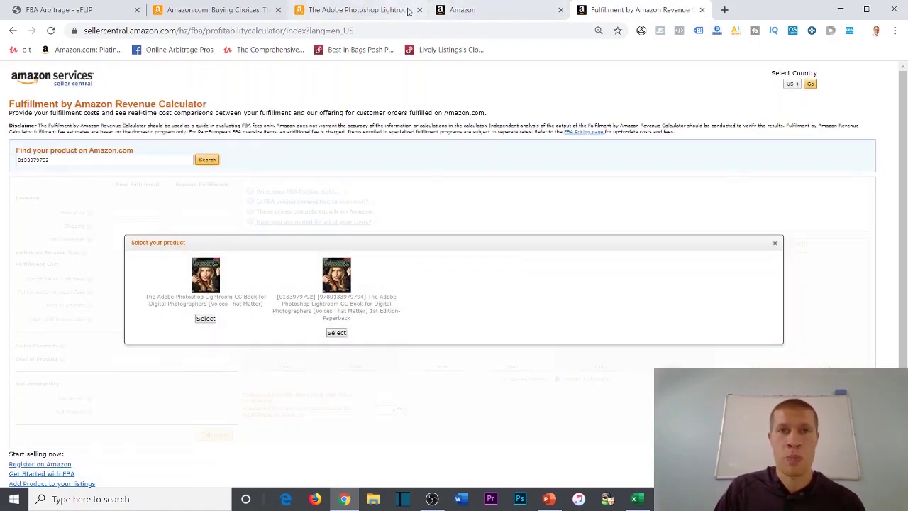
{"action": "left_click", "coordinate": [408, 10]}
{"action": "left_click", "coordinate": [639, 10]}
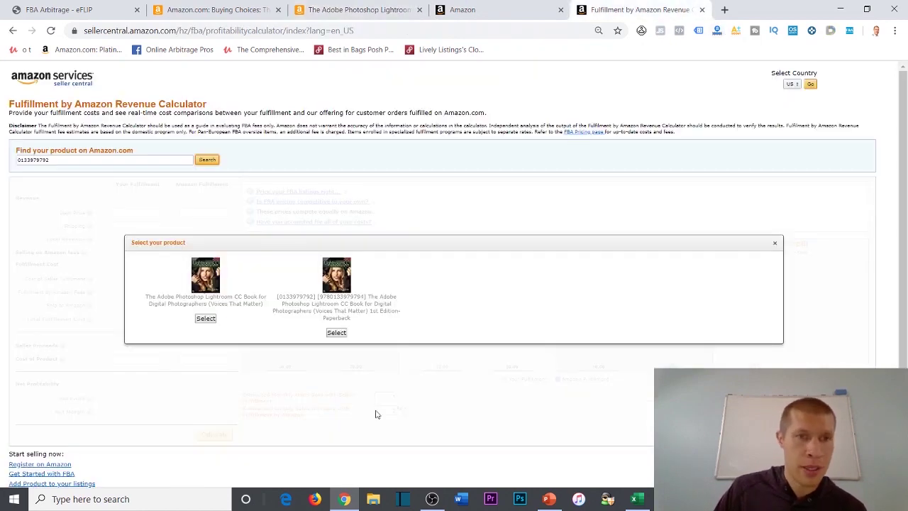
{"action": "left_click", "coordinate": [207, 319]}
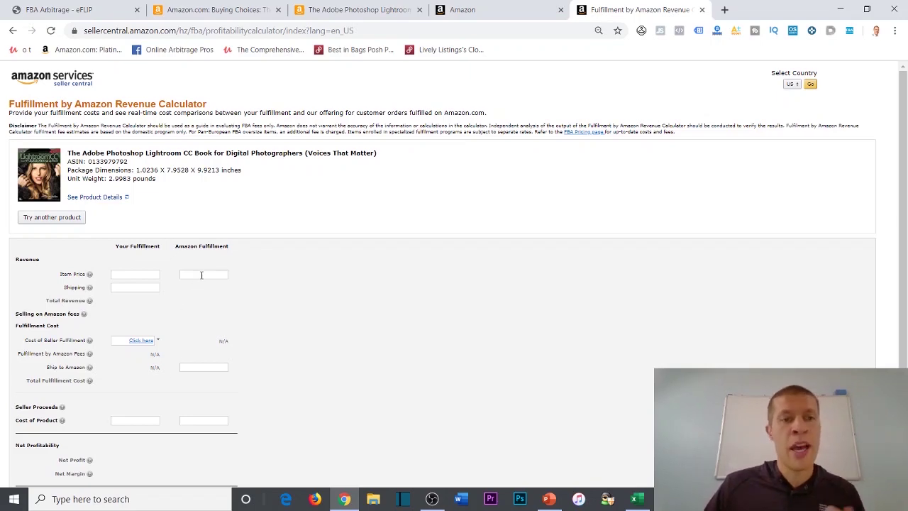
- Return to the book's used offers list and open the Windows Calculator, placing it beside the offer prices
{"action": "left_click", "coordinate": [201, 275]}
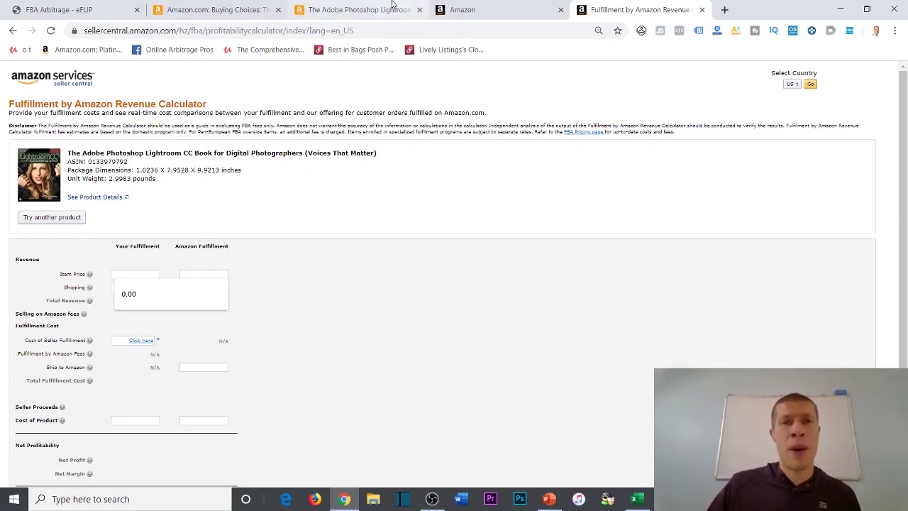
{"action": "left_click", "coordinate": [340, 10]}
{"action": "left_click", "coordinate": [229, 9]}
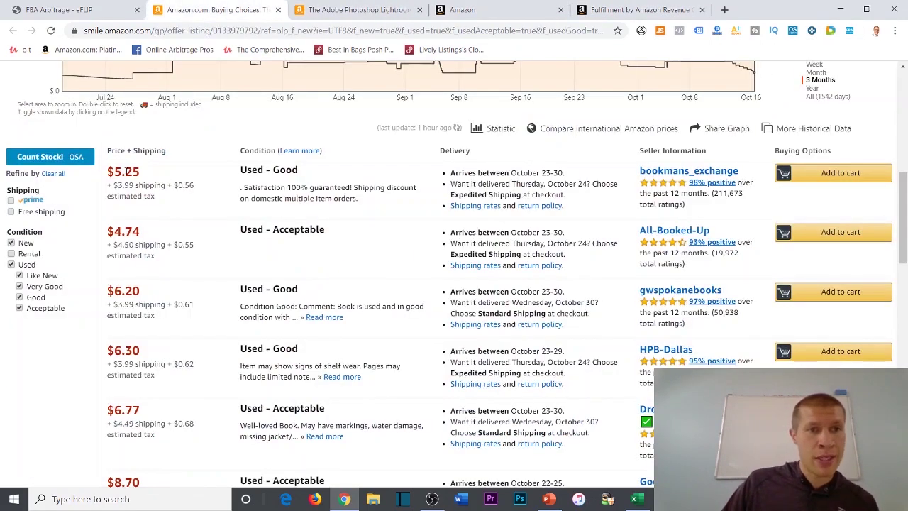
{"action": "left_click", "coordinate": [174, 497]}
{"action": "type", "text": "calc"}
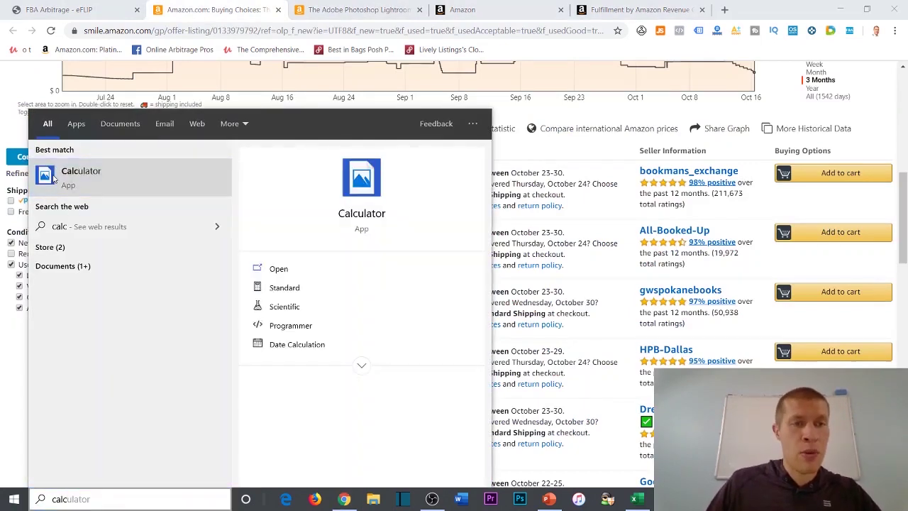
{"action": "left_click", "coordinate": [56, 177]}
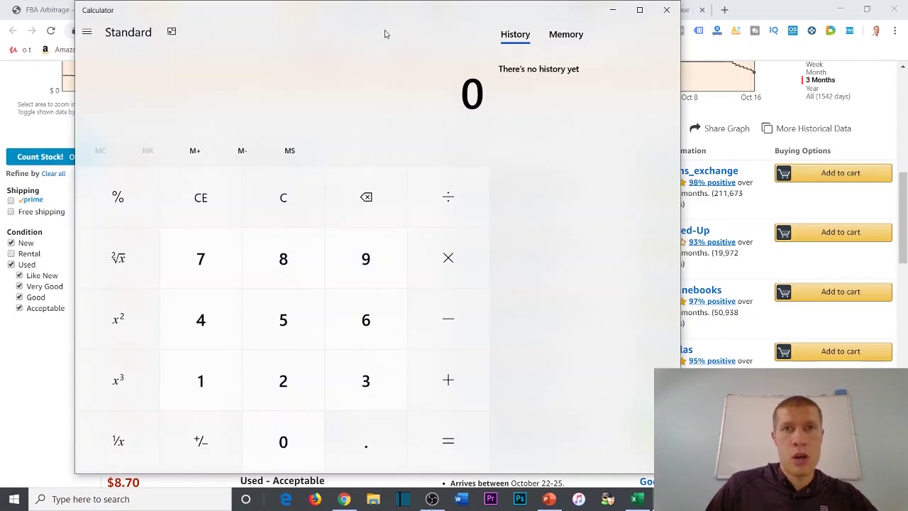
{"action": "left_click_drag", "start_coordinate": [367, 8], "coordinate": [610, 20]}
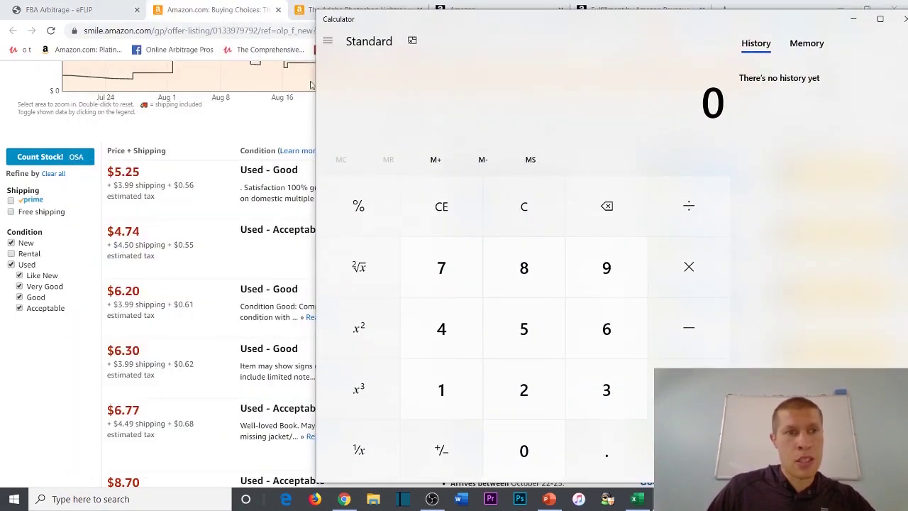
- Add up the first used offer's price, shipping and estimated tax: 5.25 + 3.99 + 0.56
{"action": "left_click", "coordinate": [541, 348]}
{"action": "left_click", "coordinate": [603, 447]}
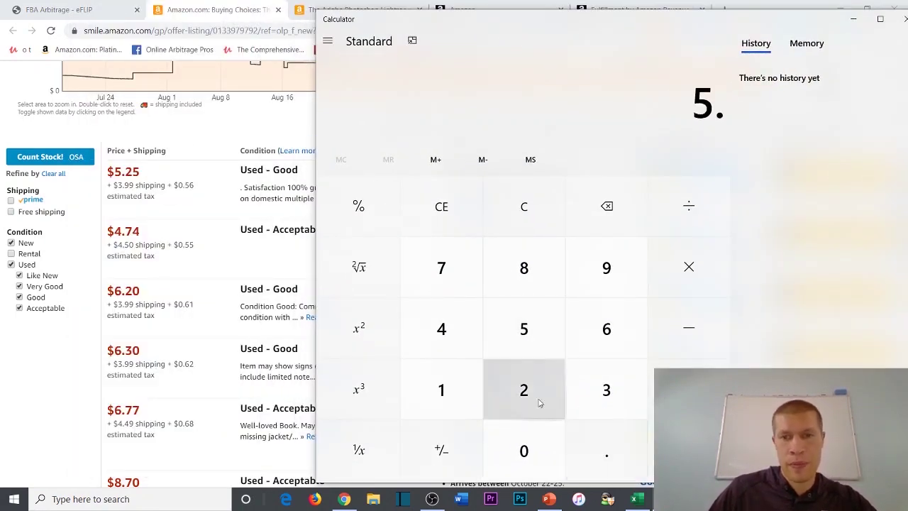
{"action": "left_click", "coordinate": [539, 402]}
{"action": "left_click", "coordinate": [533, 350]}
{"action": "left_click", "coordinate": [681, 387]}
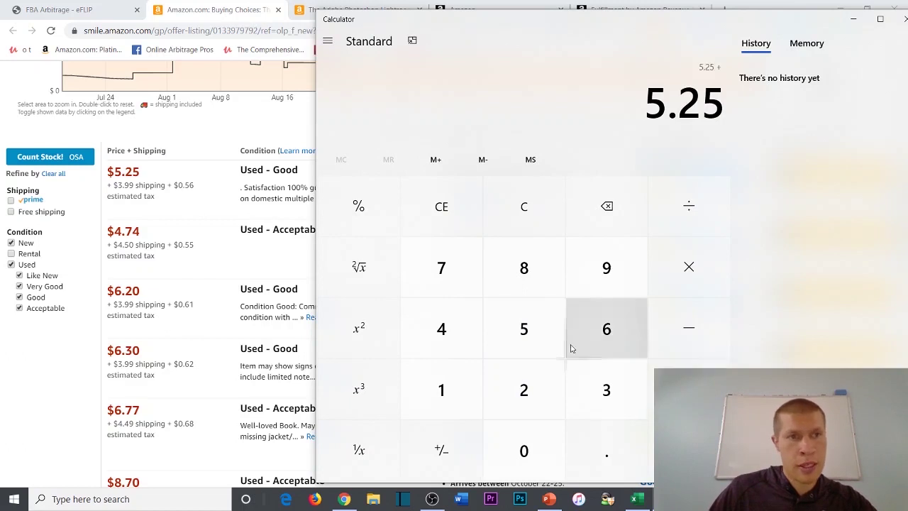
{"action": "left_click", "coordinate": [610, 392]}
{"action": "left_click", "coordinate": [607, 451]}
{"action": "left_click", "coordinate": [606, 267]}
{"action": "left_click", "coordinate": [607, 267]}
{"action": "left_click", "coordinate": [653, 409]}
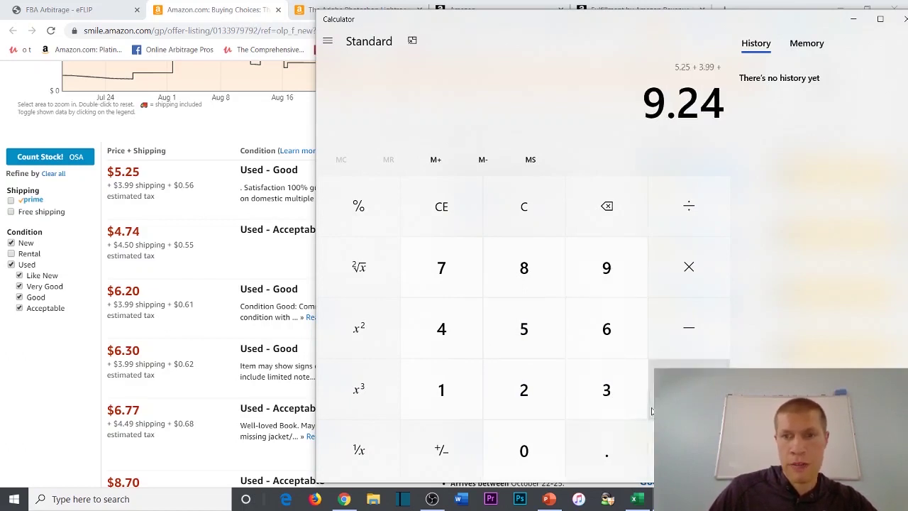
{"action": "left_click", "coordinate": [603, 447]}
{"action": "left_click", "coordinate": [528, 334]}
{"action": "left_click", "coordinate": [610, 337]}
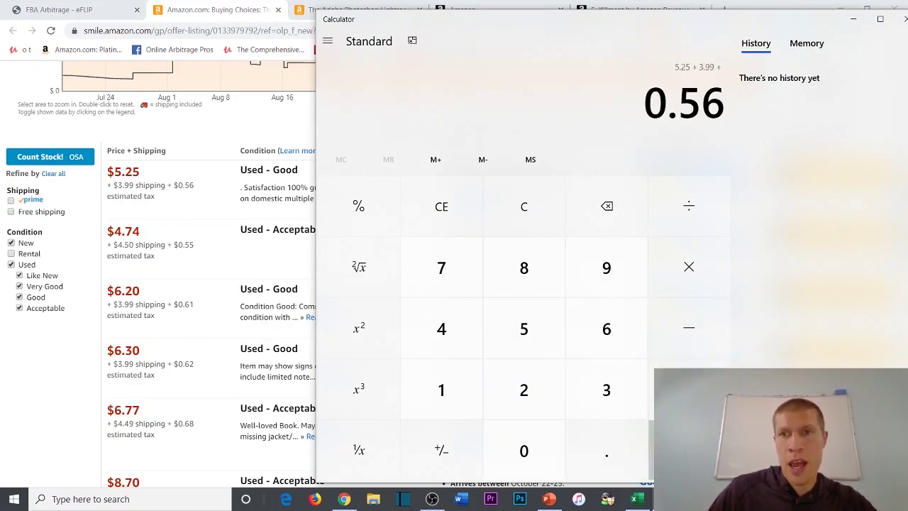
{"action": "left_click", "coordinate": [688, 451]}
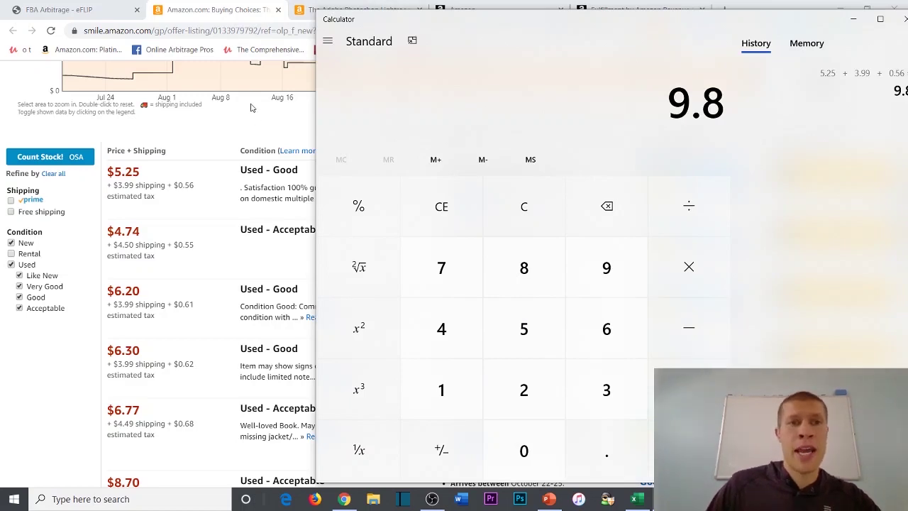
- In the FBA Revenue Calculator, set the Amazon Fulfillment cost of product to 9.80 and the ship to Amazon cost to .50
{"action": "left_click", "coordinate": [251, 107]}
{"action": "left_click", "coordinate": [638, 10]}
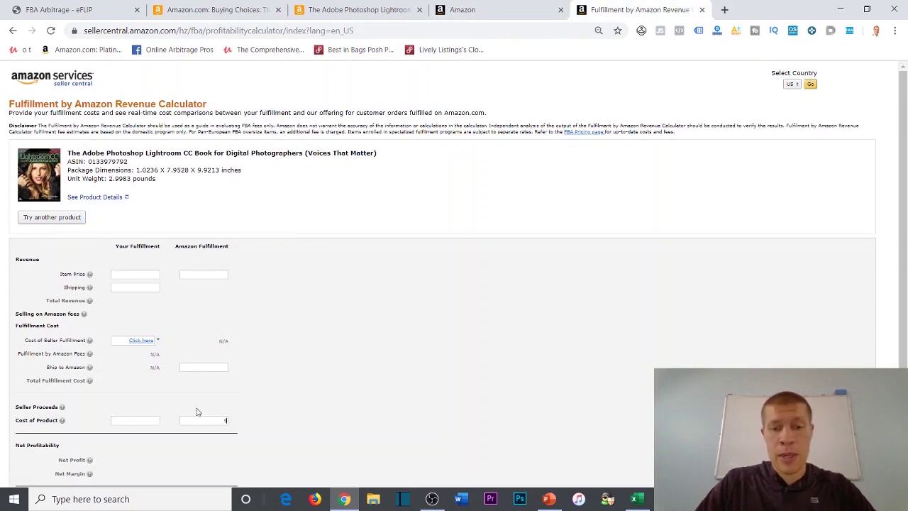
{"action": "left_click", "coordinate": [203, 368]}
{"action": "type", "text": ".5"}
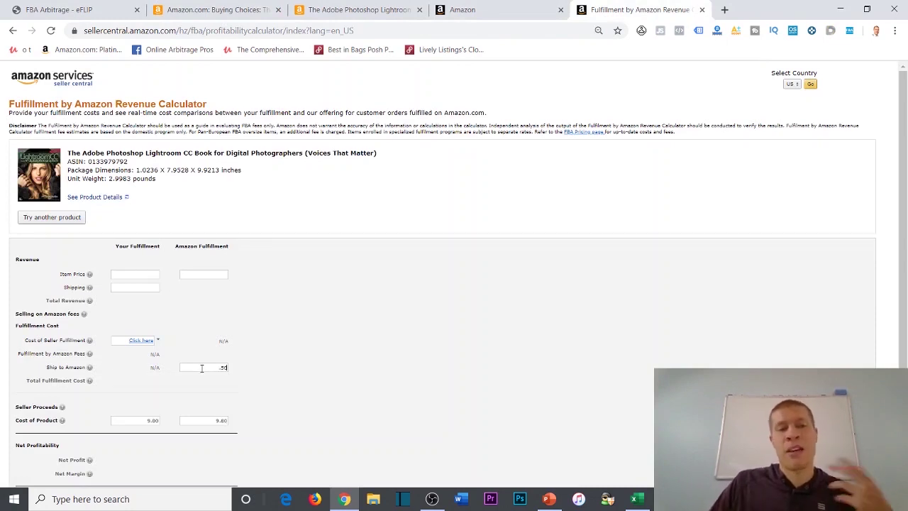
{"action": "type", "text": "0"}
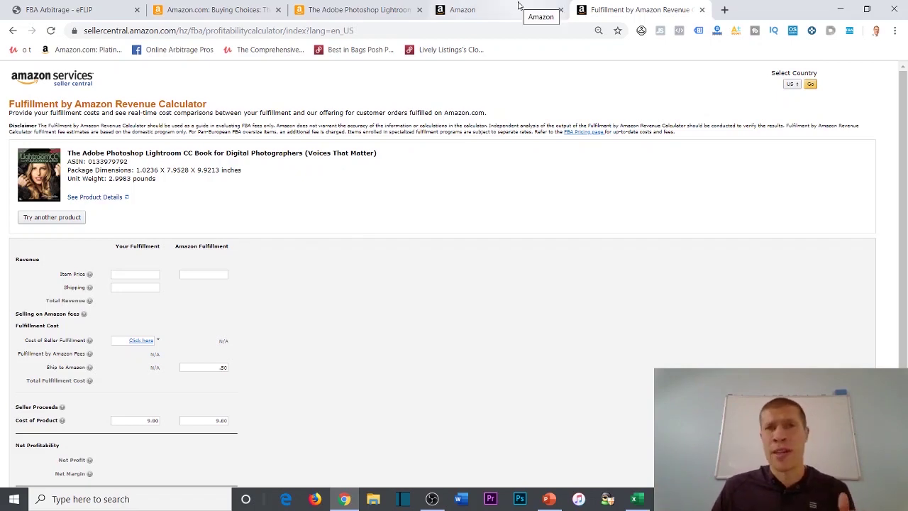
- Check the used Prime price on the product page, enter 22 as the Amazon Fulfillment item price and calculate the profit
{"action": "left_click", "coordinate": [482, 10]}
{"action": "left_click", "coordinate": [639, 9]}
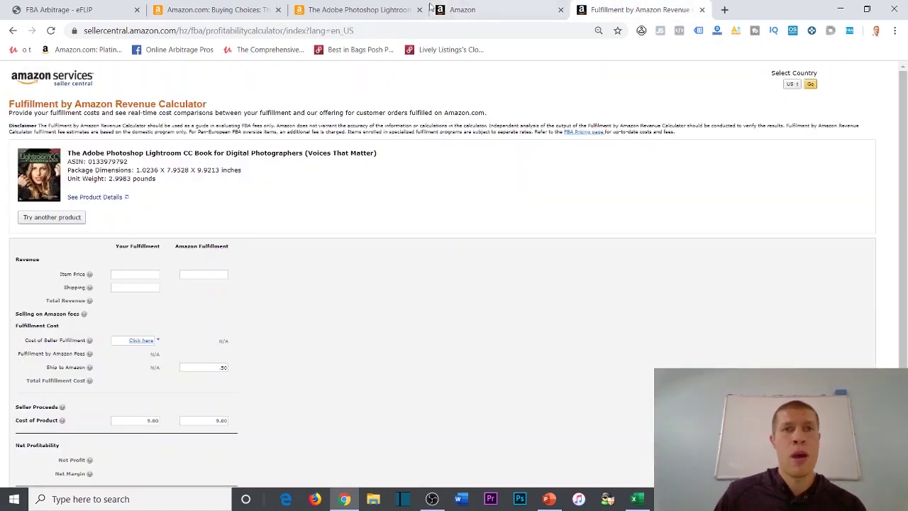
{"action": "left_click", "coordinate": [339, 10]}
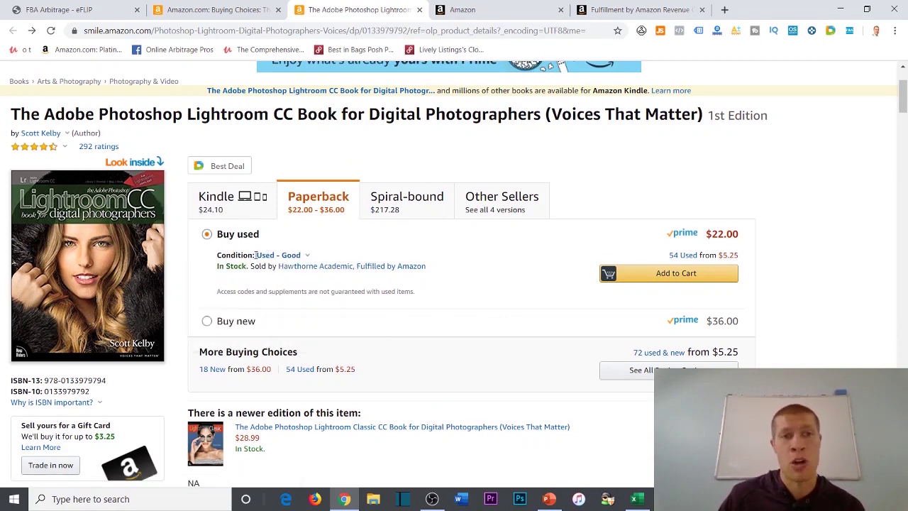
{"action": "left_click", "coordinate": [637, 9]}
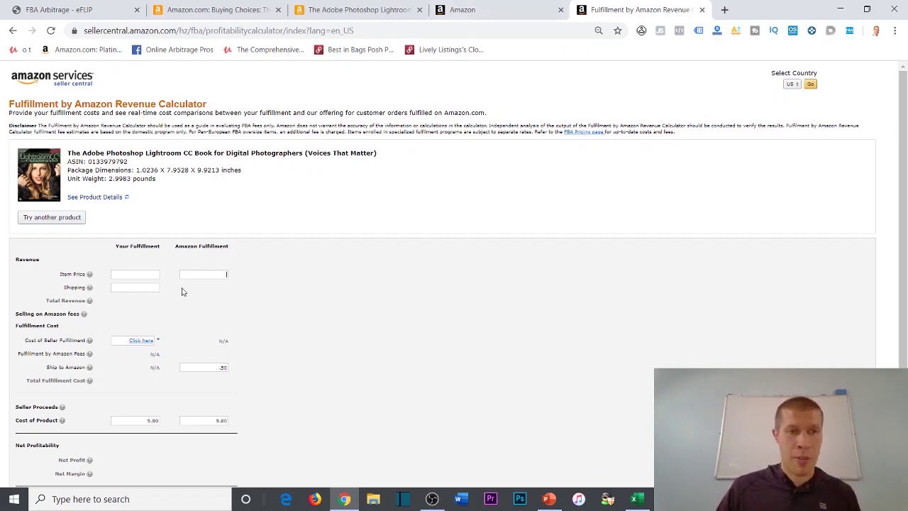
{"action": "left_click", "coordinate": [384, 7]}
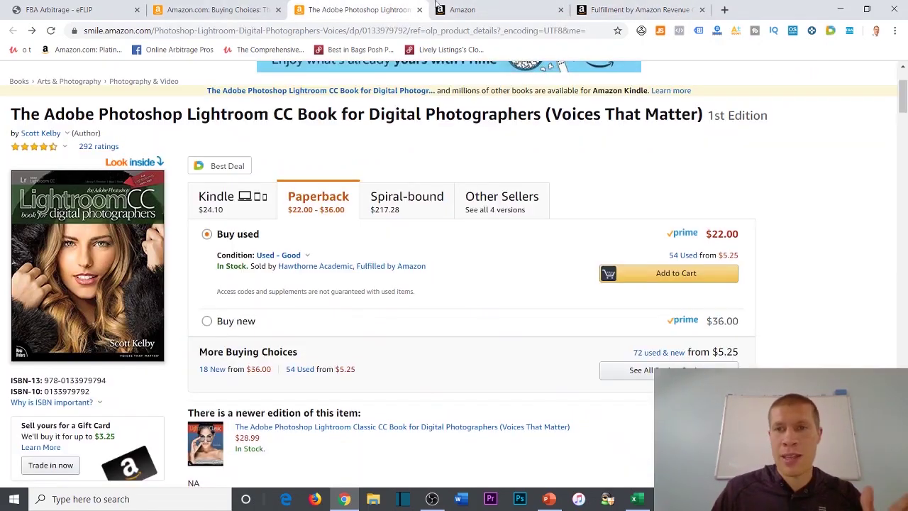
{"action": "left_click", "coordinate": [639, 9]}
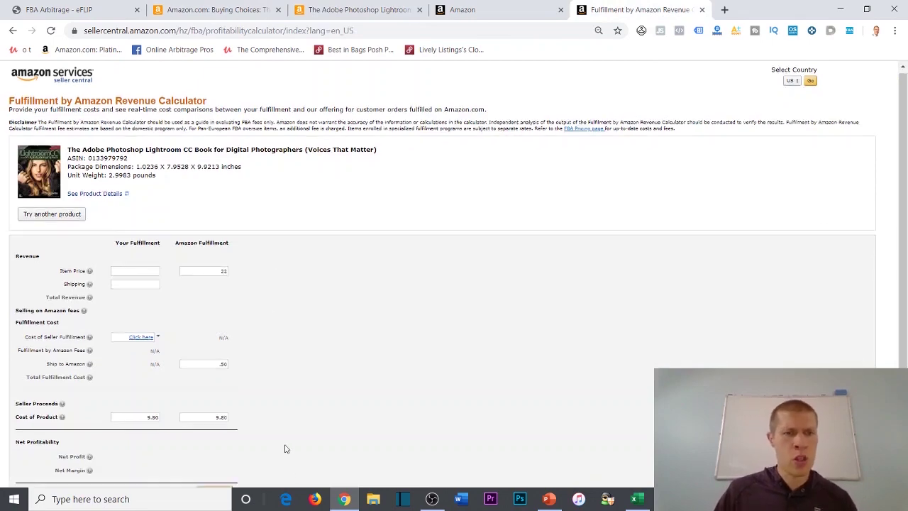
{"action": "scroll", "coordinate": [283, 446], "scroll_direction": "down", "scroll_amount": 1}
{"action": "left_click", "coordinate": [213, 478]}
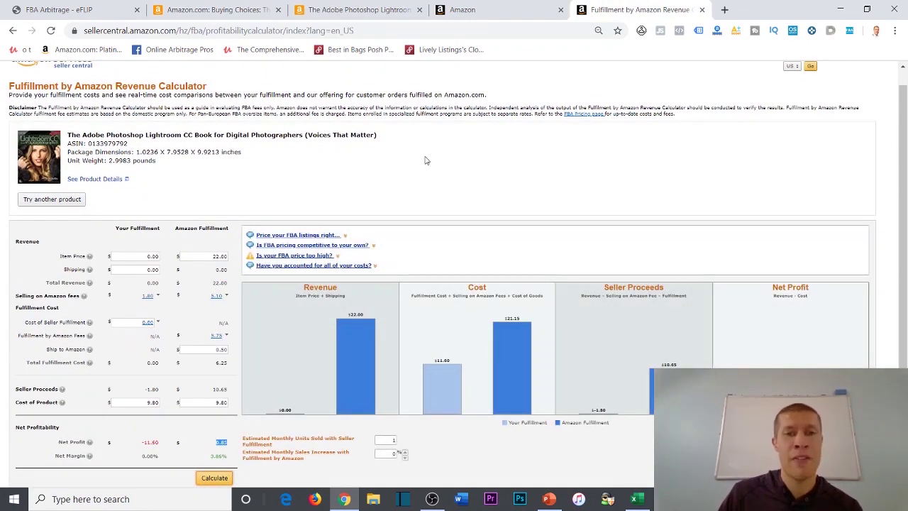
- Compare the first used offer's price, shipping and tax with the used Prime price on the product page
{"action": "left_click", "coordinate": [357, 7]}
{"action": "left_click", "coordinate": [153, 9]}
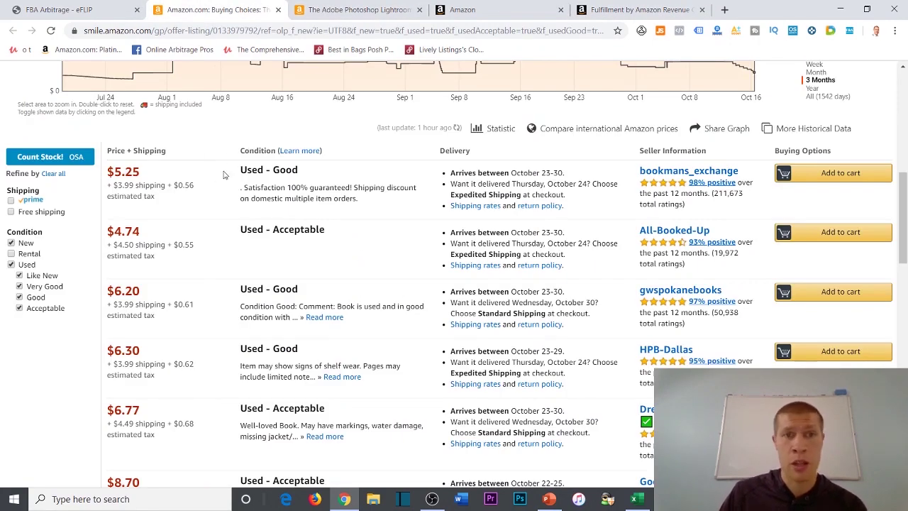
{"action": "left_click", "coordinate": [344, 9]}
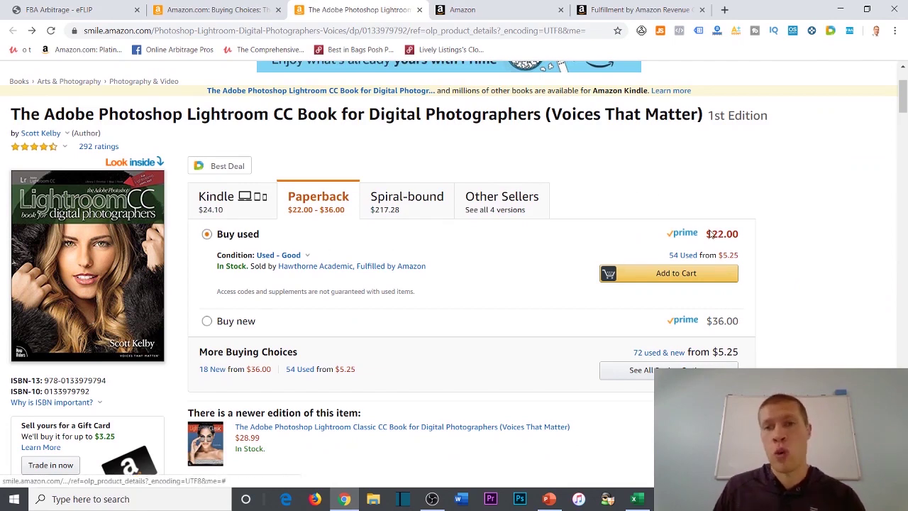
{"action": "left_click", "coordinate": [213, 9]}
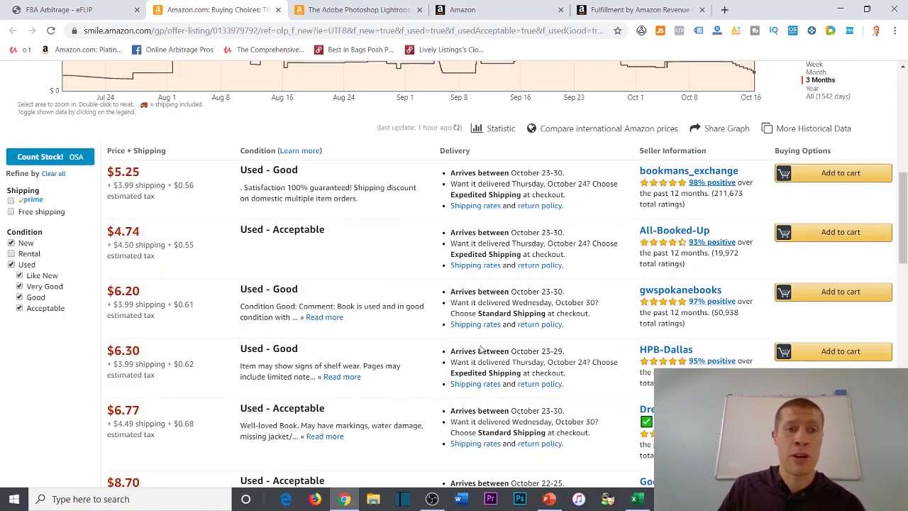
{"action": "left_click_drag", "start_coordinate": [105, 165], "coordinate": [182, 201]}
{"action": "left_click", "coordinate": [182, 200]}
{"action": "left_click", "coordinate": [350, 7]}
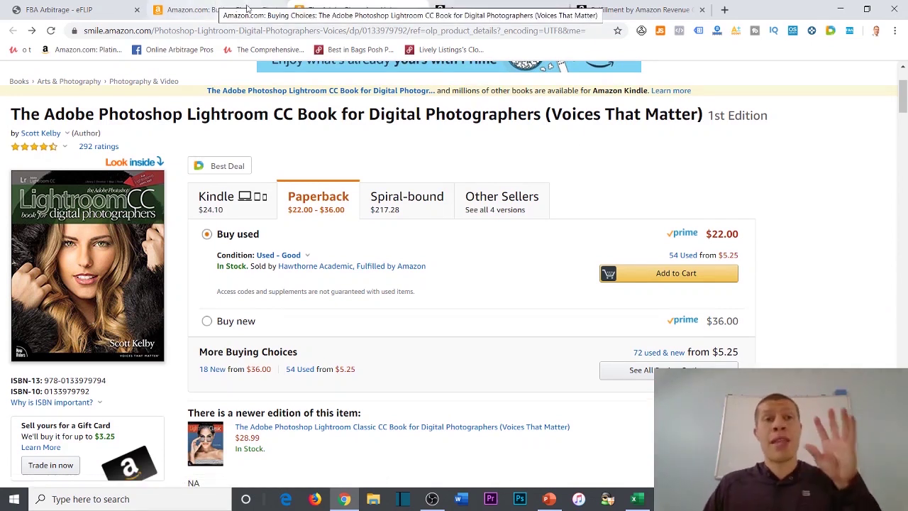
- Close the used offers list and select the Buy new option on the book's product page to view its Prime price
{"action": "left_click", "coordinate": [273, 10]}
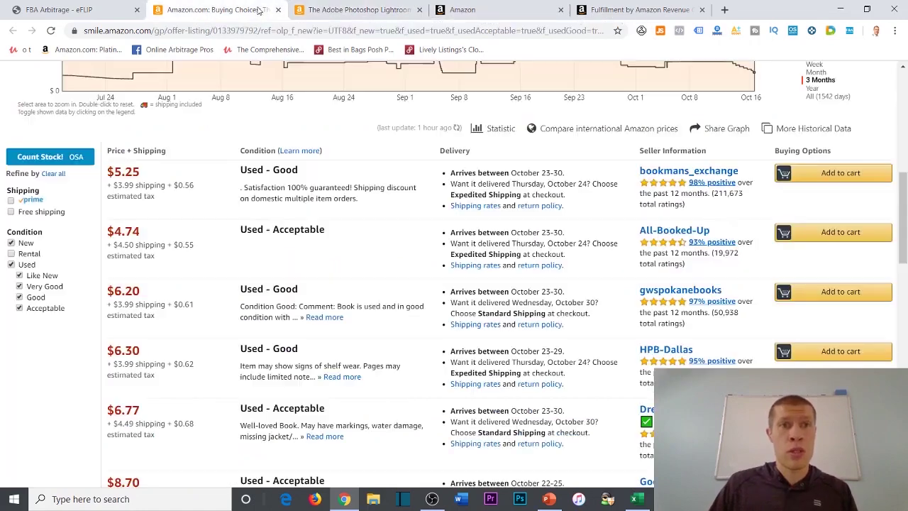
{"action": "left_click", "coordinate": [277, 10]}
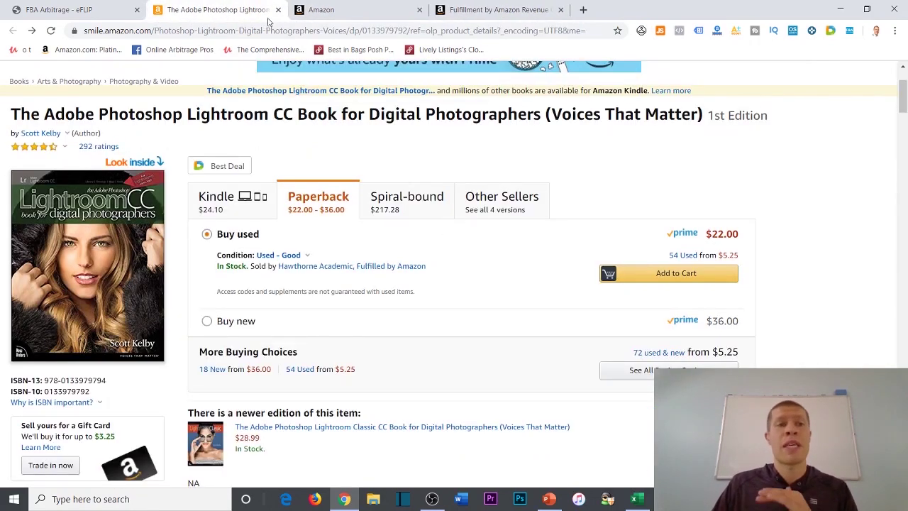
{"action": "left_click", "coordinate": [206, 321]}
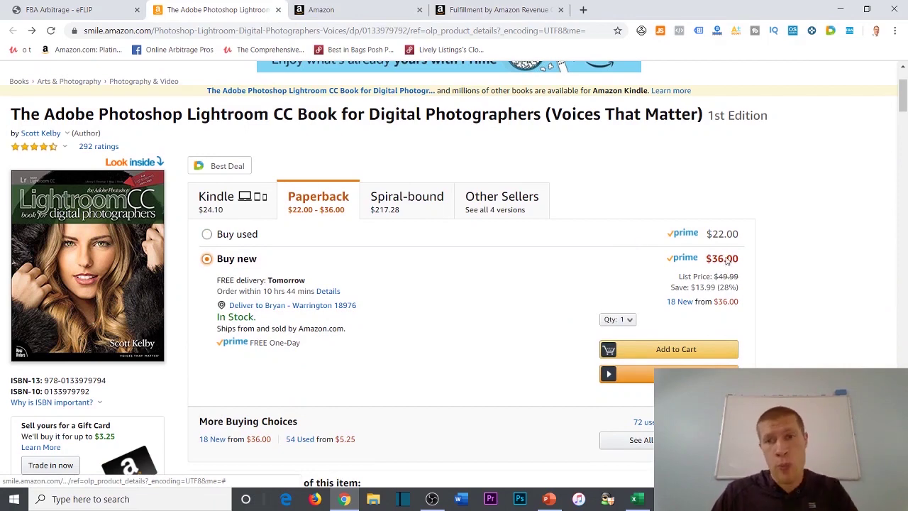
- From the eFLIP results, open the Adobe Photoshop Lightroom CC book's price comparison on BookFinder and go to its offer lists
{"action": "key", "text": "ctrl+shift+Tab"}
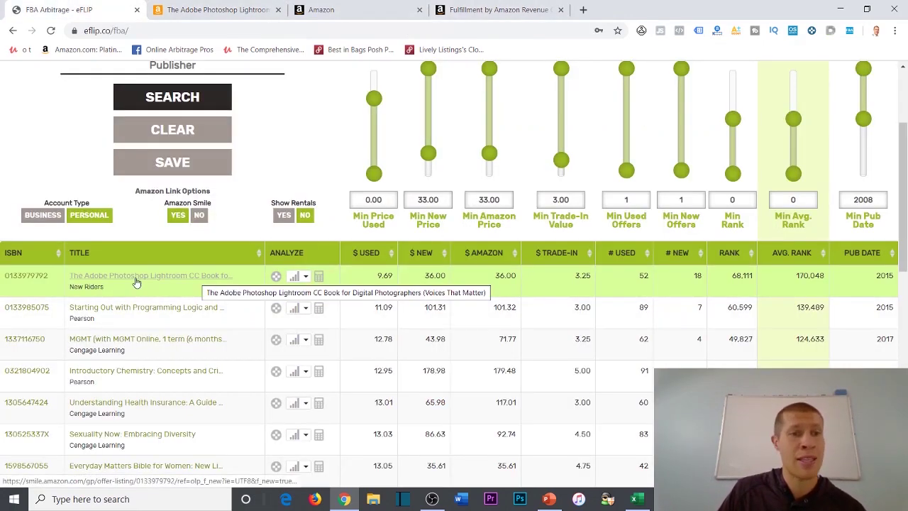
{"action": "left_click", "coordinate": [305, 277]}
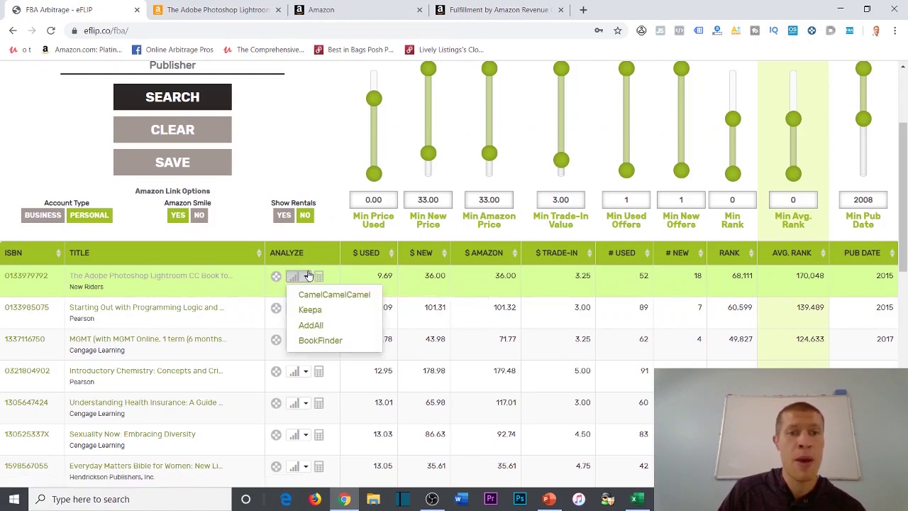
{"action": "left_click", "coordinate": [319, 340]}
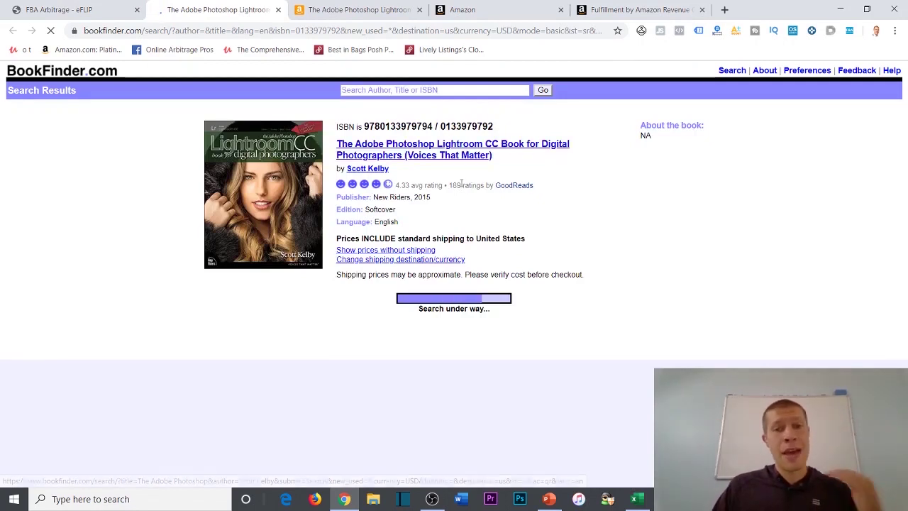
{"action": "left_click", "coordinate": [370, 7]}
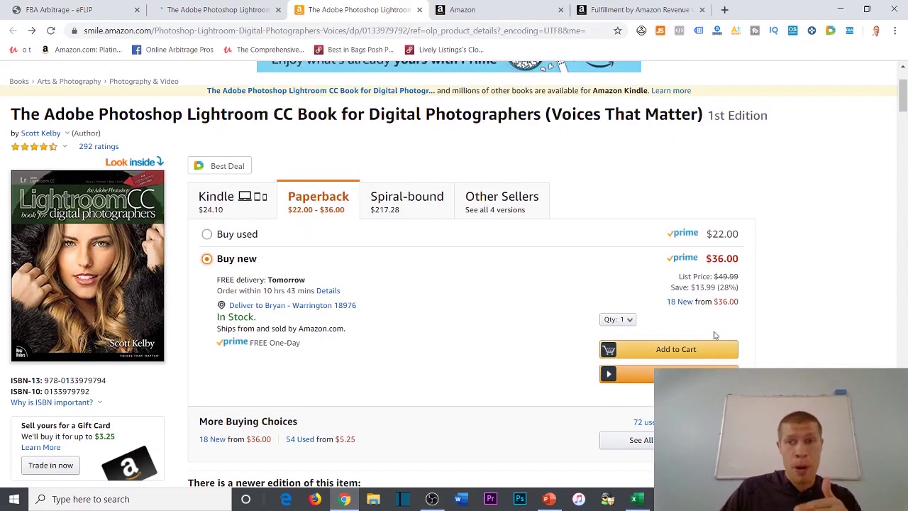
{"action": "left_click", "coordinate": [159, 6]}
{"action": "scroll", "coordinate": [608, 163], "scroll_direction": "down", "scroll_amount": 3}
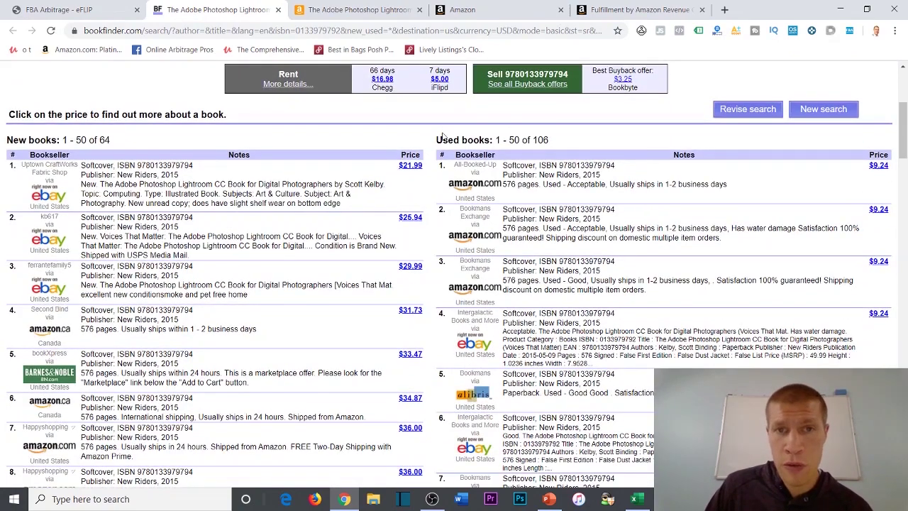
- Examine the used and new book offer lists for the Lightroom book on BookFinder
{"action": "left_click_drag", "start_coordinate": [438, 138], "coordinate": [558, 142]}
{"action": "left_click", "coordinate": [563, 152]}
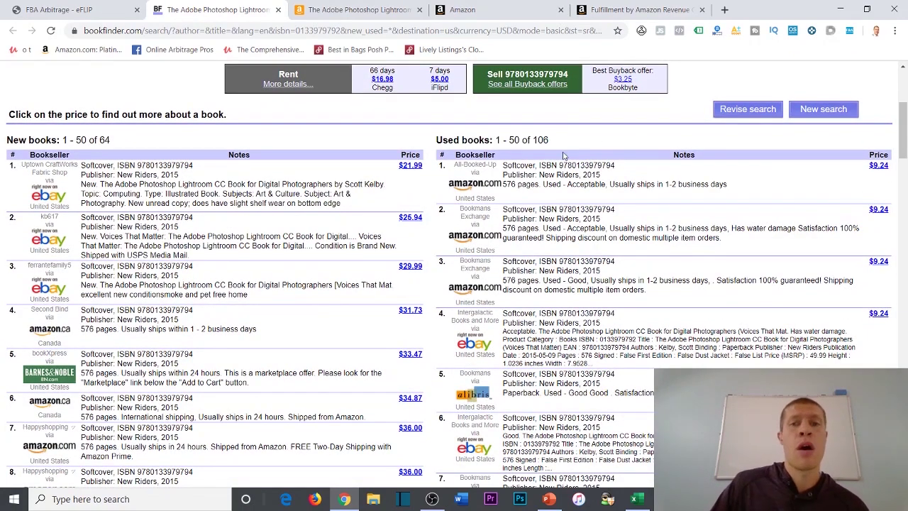
{"action": "scroll", "coordinate": [816, 326], "scroll_direction": "down", "scroll_amount": 5}
{"action": "scroll", "coordinate": [652, 218], "scroll_direction": "up", "scroll_amount": 10}
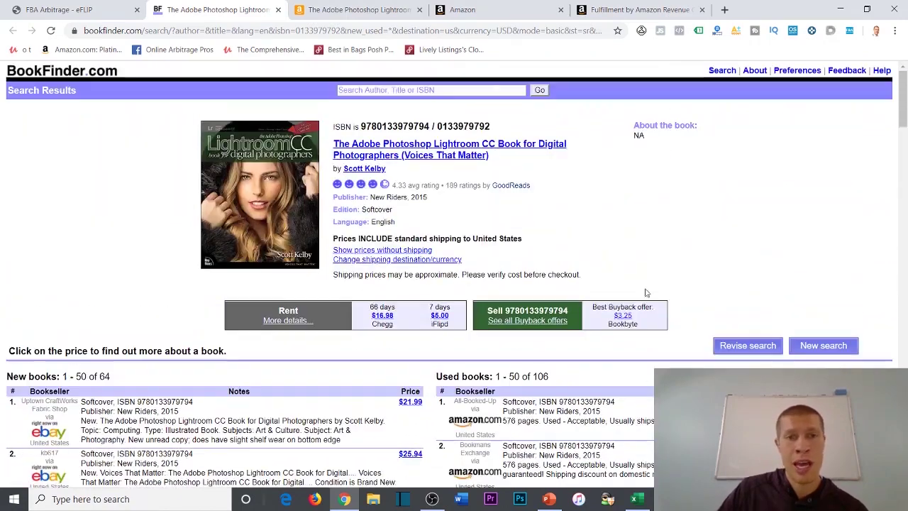
{"action": "scroll", "coordinate": [643, 332], "scroll_direction": "down", "scroll_amount": 3}
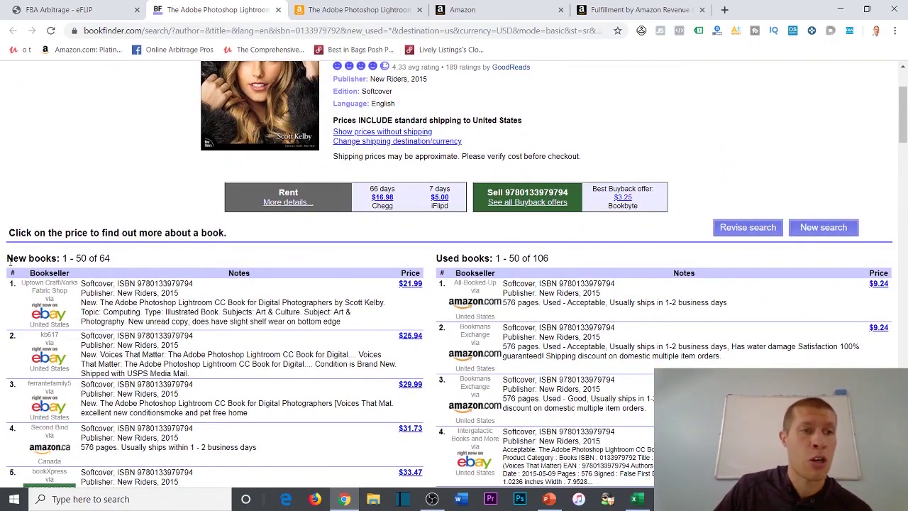
{"action": "left_click_drag", "start_coordinate": [10, 262], "coordinate": [59, 260]}
{"action": "left_click", "coordinate": [132, 283]}
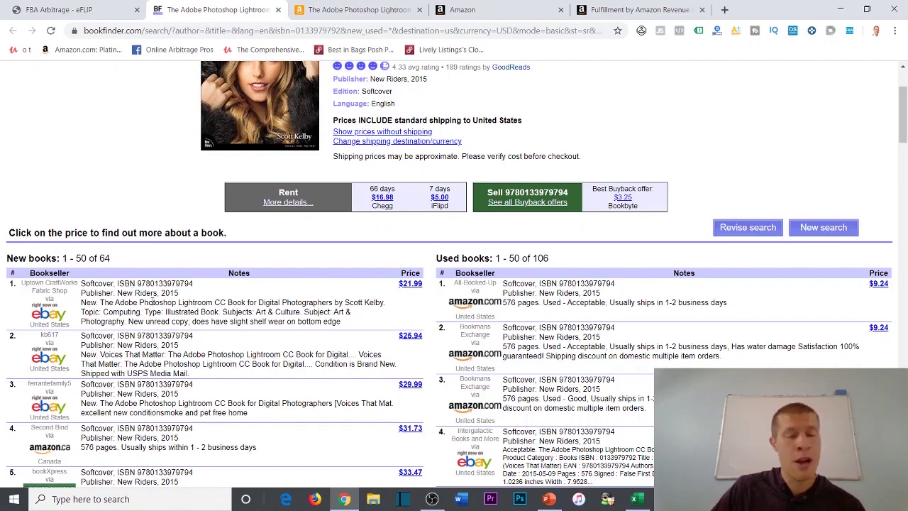
- Check the first new eBay offer's condition notes and its price and shipping breakdown
{"action": "mouse_move", "coordinate": [401, 285]}
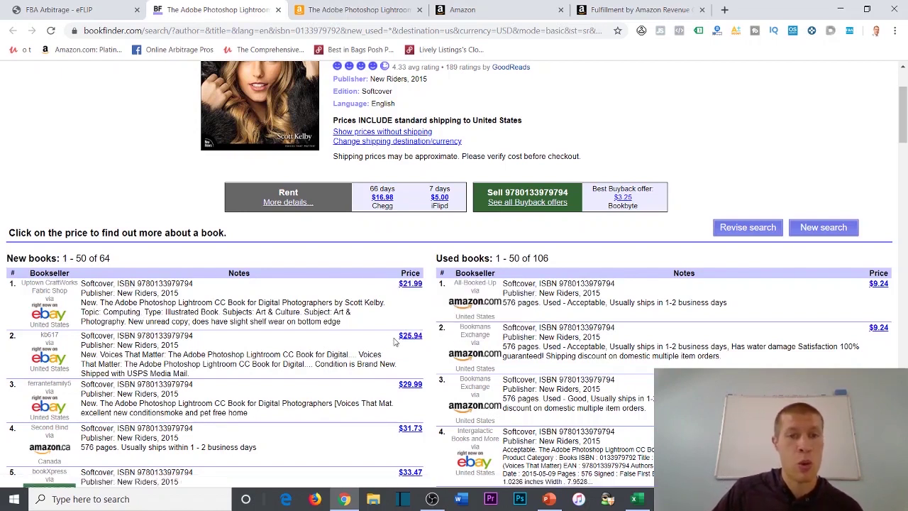
{"action": "scroll", "coordinate": [348, 333], "scroll_direction": "down", "scroll_amount": 4}
{"action": "scroll", "coordinate": [213, 320], "scroll_direction": "up", "scroll_amount": 4}
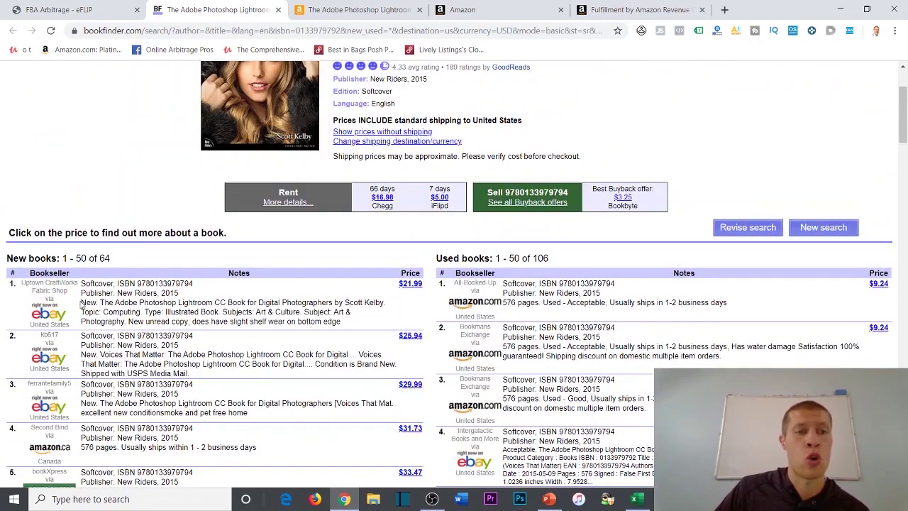
{"action": "mouse_move", "coordinate": [83, 305]}
{"action": "left_mouse_down"}
{"action": "mouse_move", "coordinate": [42, 298]}
{"action": "mouse_move", "coordinate": [334, 303]}
{"action": "mouse_move", "coordinate": [99, 313]}
{"action": "mouse_move", "coordinate": [28, 281]}
{"action": "mouse_move", "coordinate": [80, 303]}
{"action": "left_mouse_up"}
{"action": "left_click", "coordinate": [338, 331]}
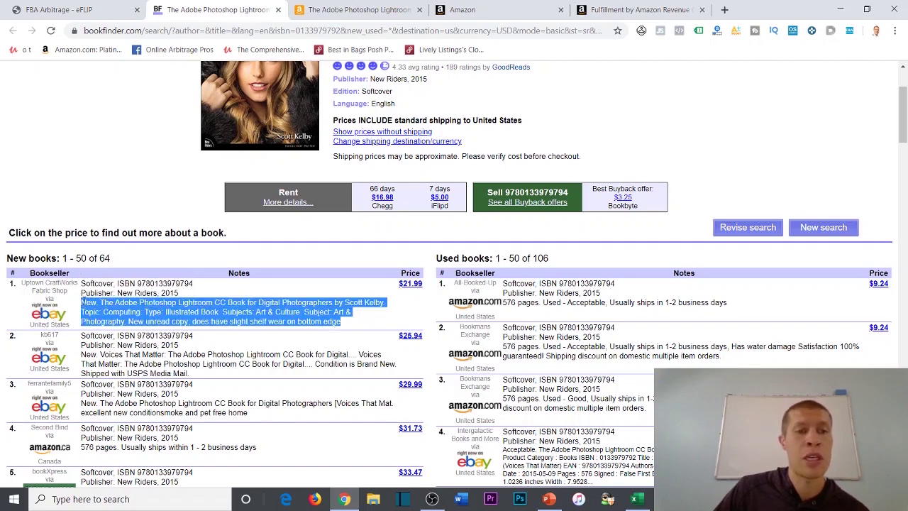
{"action": "left_click", "coordinate": [362, 229]}
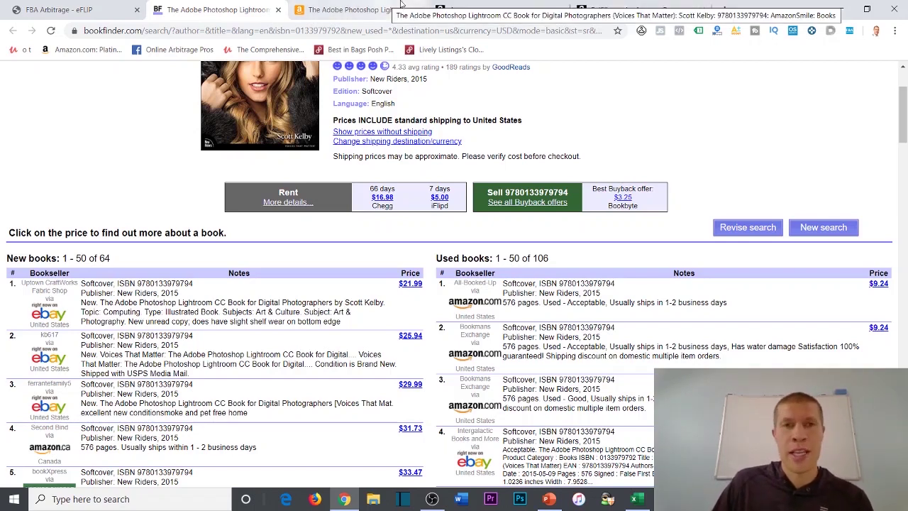
{"action": "left_click", "coordinate": [497, 10]}
{"action": "left_click", "coordinate": [246, 9]}
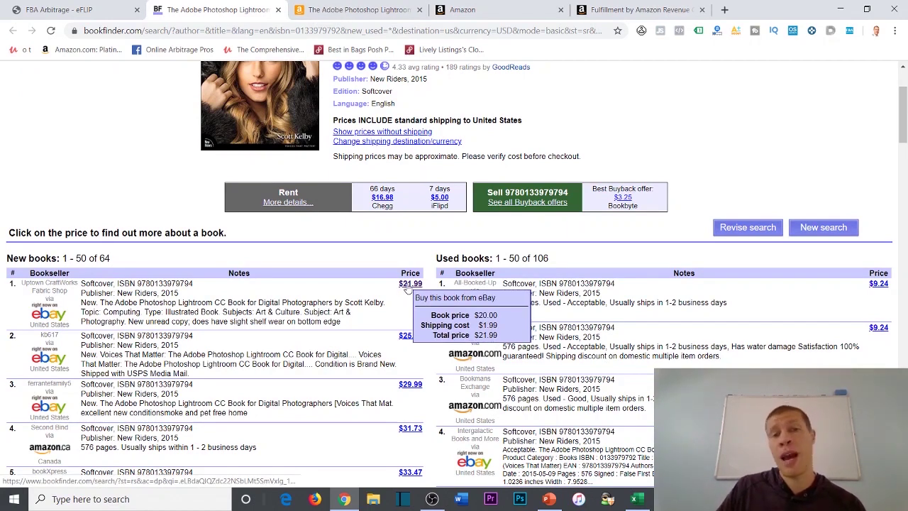
- Check the new Prime price on the product page and enter 36 as the Amazon Fulfillment item price in the revenue calculator
{"action": "key", "text": "ctrl+Tab"}
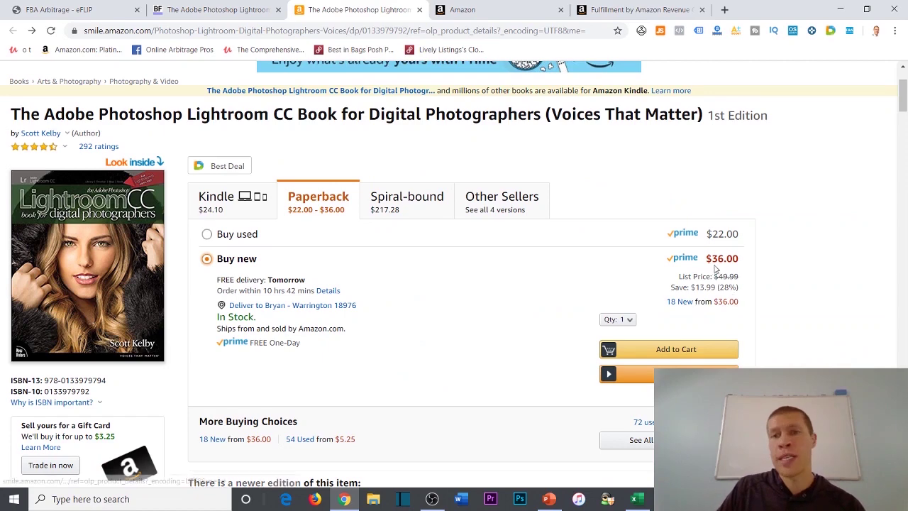
{"action": "key", "text": "ctrl+Tab"}
{"action": "key", "text": "ctrl+Tab"}
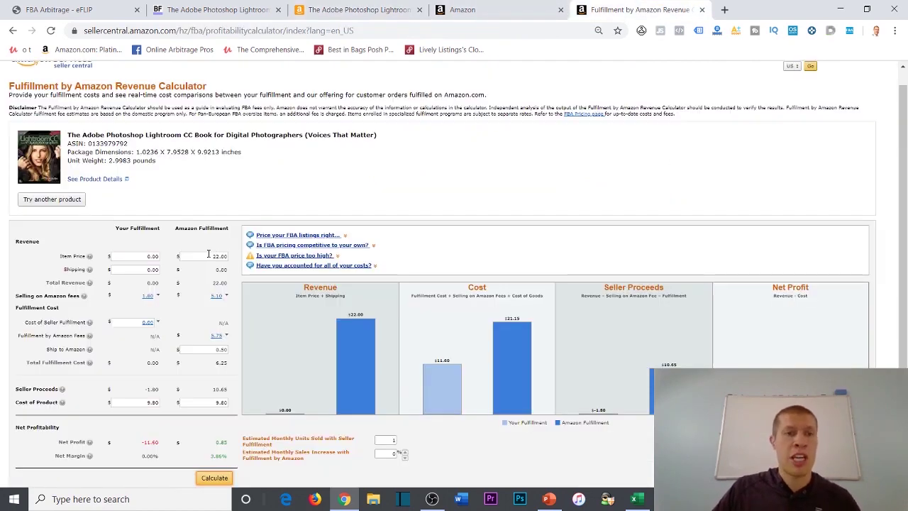
{"action": "double_click", "coordinate": [208, 253]}
{"action": "type", "text": "36"}
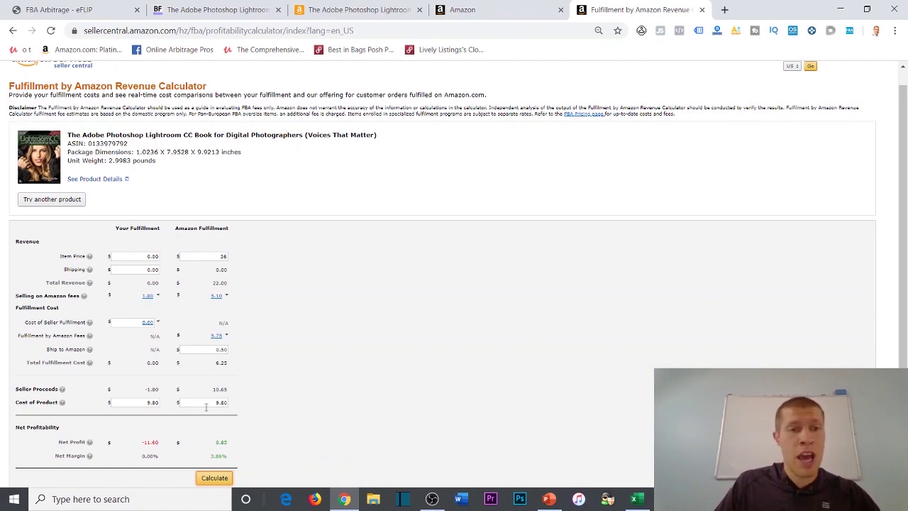
- Set the Amazon Fulfillment cost of product to 21.99, using the cheapest new BookFinder offer, and calculate the profit
{"action": "left_click_drag", "start_coordinate": [207, 406], "coordinate": [249, 404]}
{"action": "left_click", "coordinate": [216, 15]}
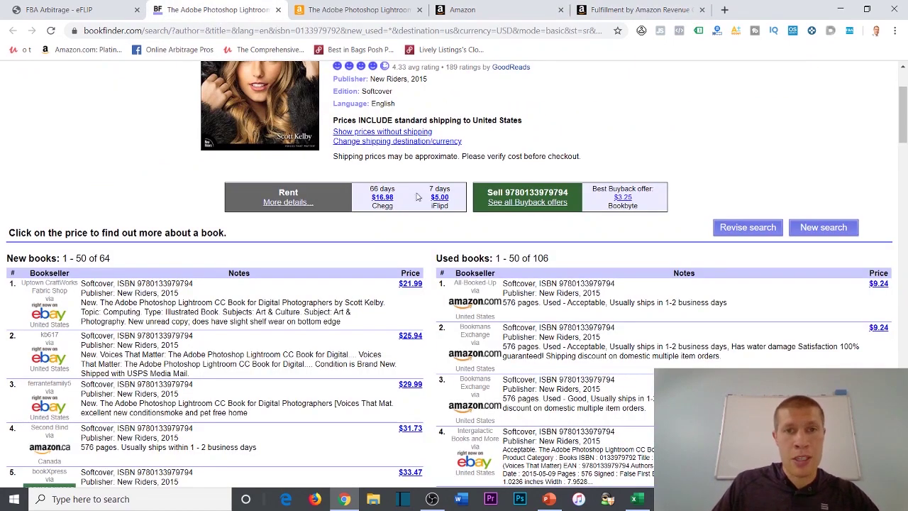
{"action": "left_click", "coordinate": [507, 8]}
{"action": "left_click", "coordinate": [593, 6]}
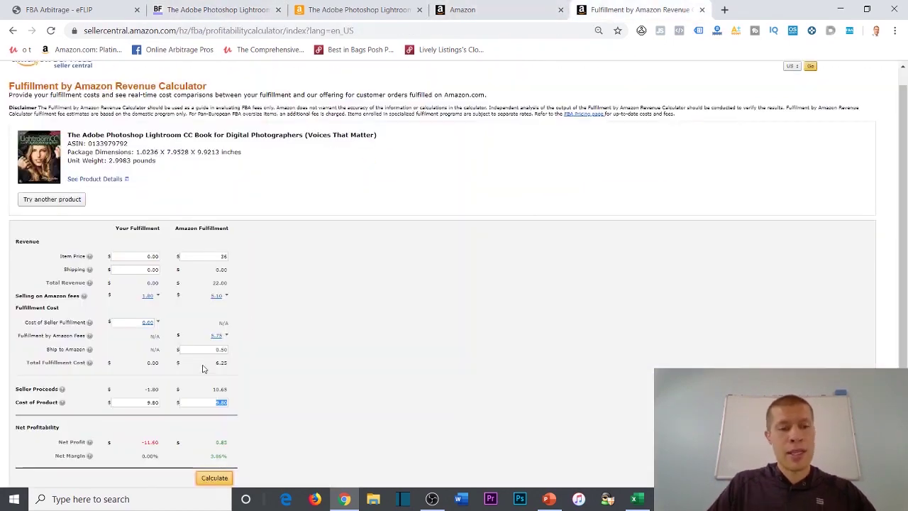
{"action": "left_click", "coordinate": [214, 477]}
{"action": "scroll", "coordinate": [259, 377], "scroll_direction": "down", "scroll_amount": 1}
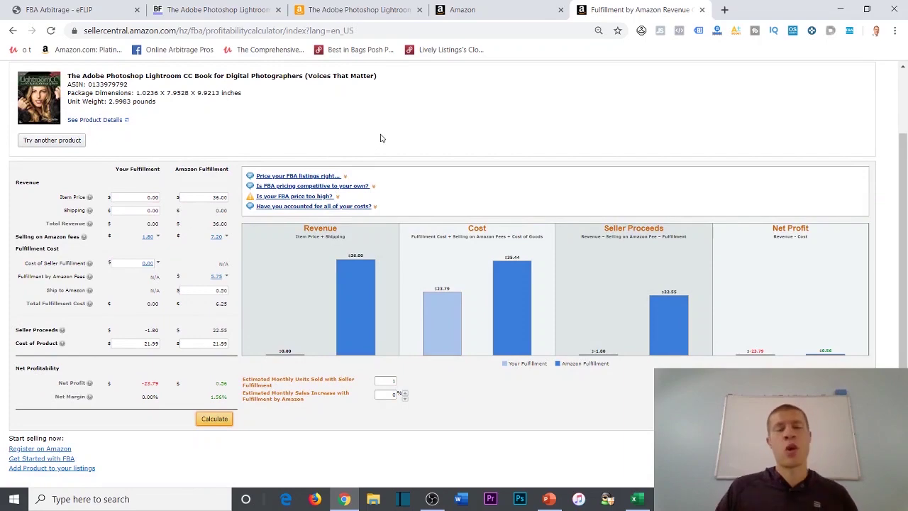
- Close the Lightroom book's BookFinder and product pages and look through the eFLIP results list for another book
{"action": "left_click", "coordinate": [358, 10]}
{"action": "left_click", "coordinate": [277, 10]}
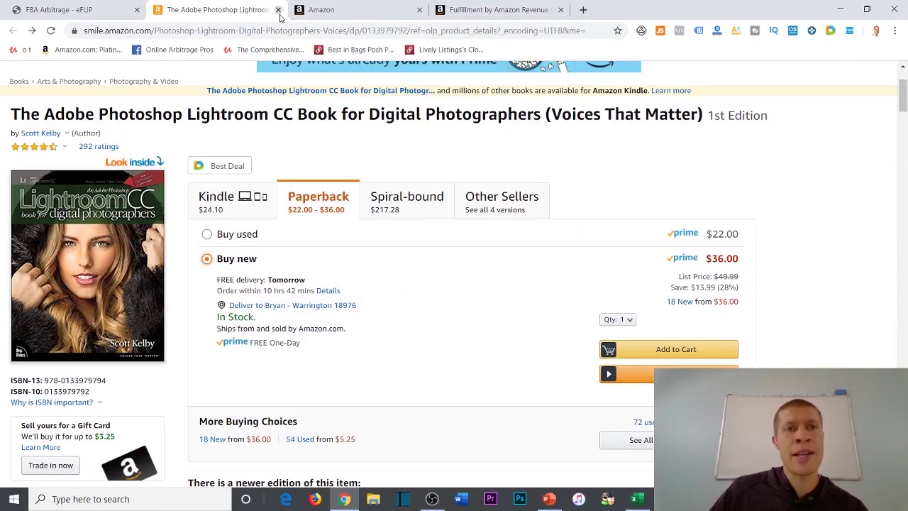
{"action": "left_click", "coordinate": [277, 10]}
{"action": "left_click", "coordinate": [71, 10]}
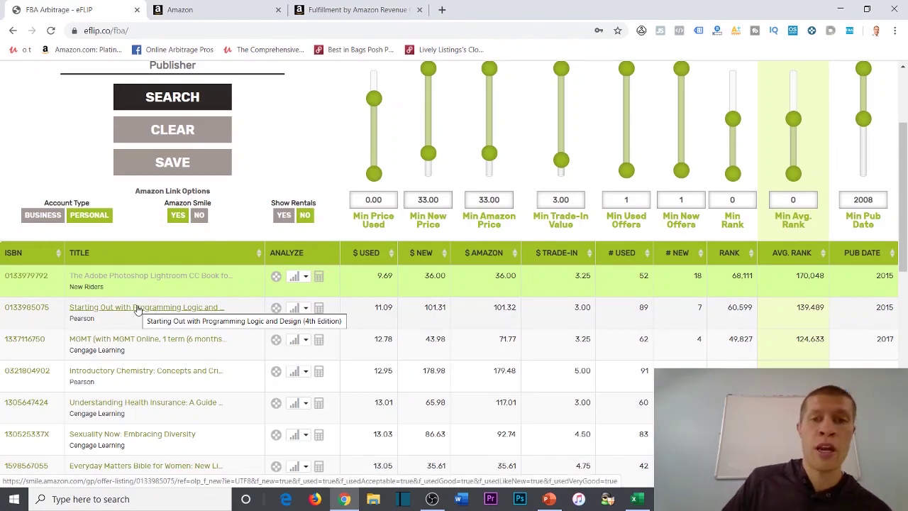
{"action": "scroll", "coordinate": [138, 310], "scroll_direction": "down", "scroll_amount": 10}
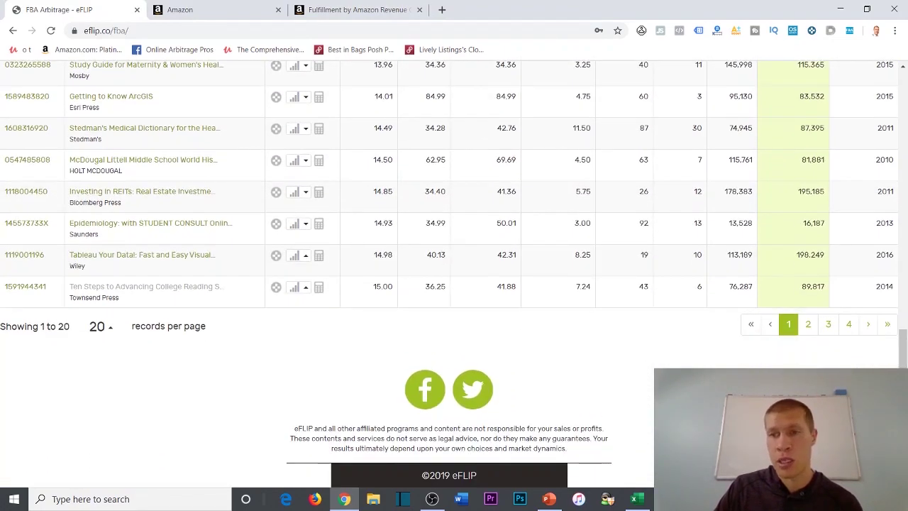
{"action": "scroll", "coordinate": [589, 227], "scroll_direction": "up", "scroll_amount": 10}
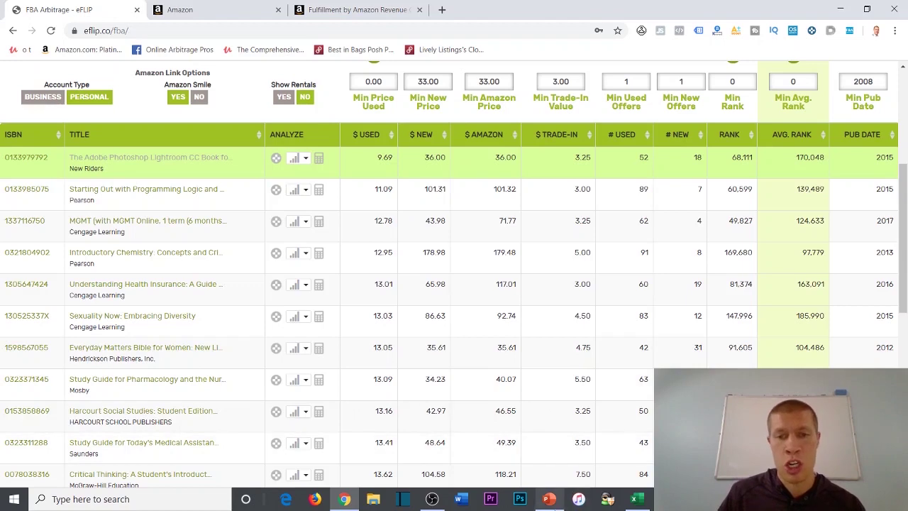
- Switch to PowerPoint, view the first slide with the Fundamentals of Financial Management purchase, and minimize the presentation
{"action": "left_click", "coordinate": [549, 499]}
{"action": "left_click", "coordinate": [120, 110]}
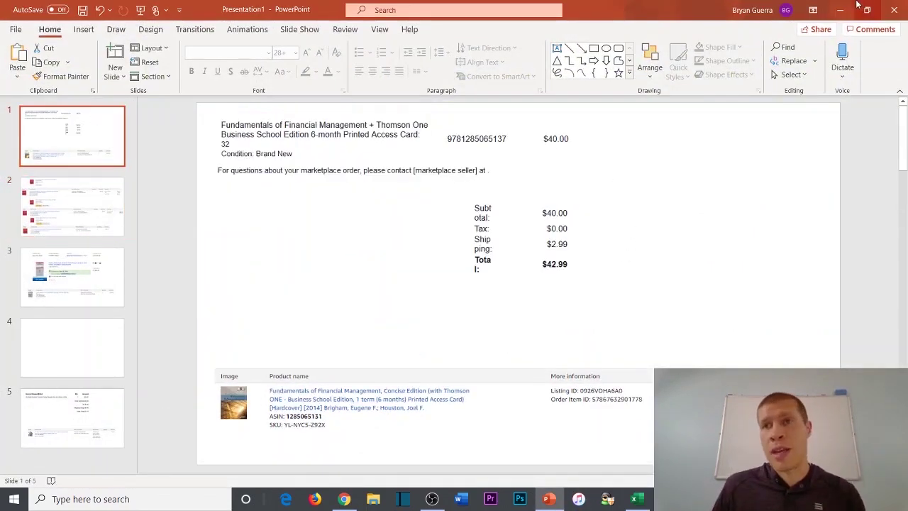
{"action": "left_click", "coordinate": [840, 9]}
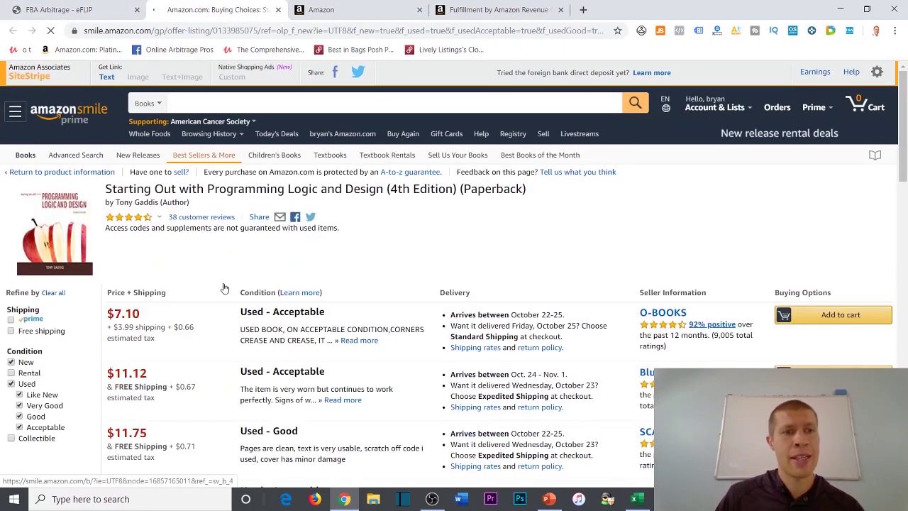
- Examine the Keepa price history and the first used offer's price for Starting Out with Programming Logic and Design
{"action": "scroll", "coordinate": [137, 302], "scroll_direction": "down", "scroll_amount": 2}
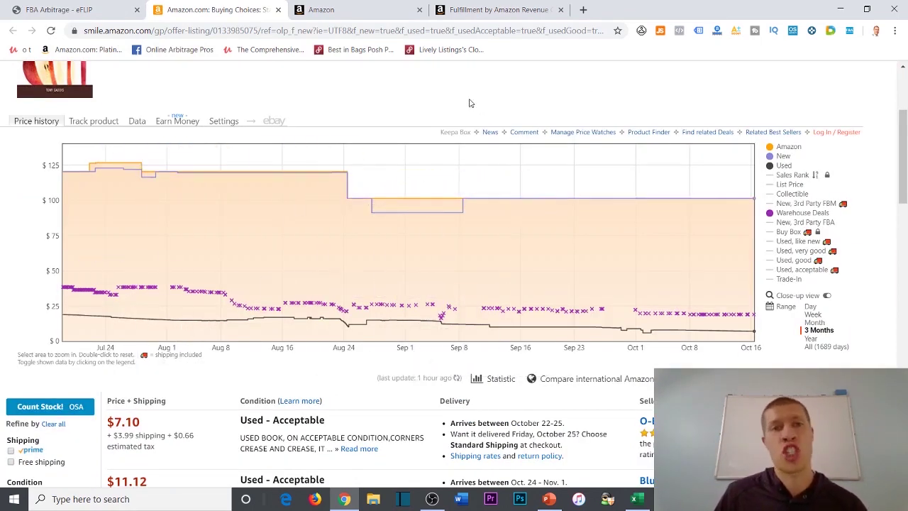
{"action": "scroll", "coordinate": [127, 279], "scroll_direction": "down", "scroll_amount": 3}
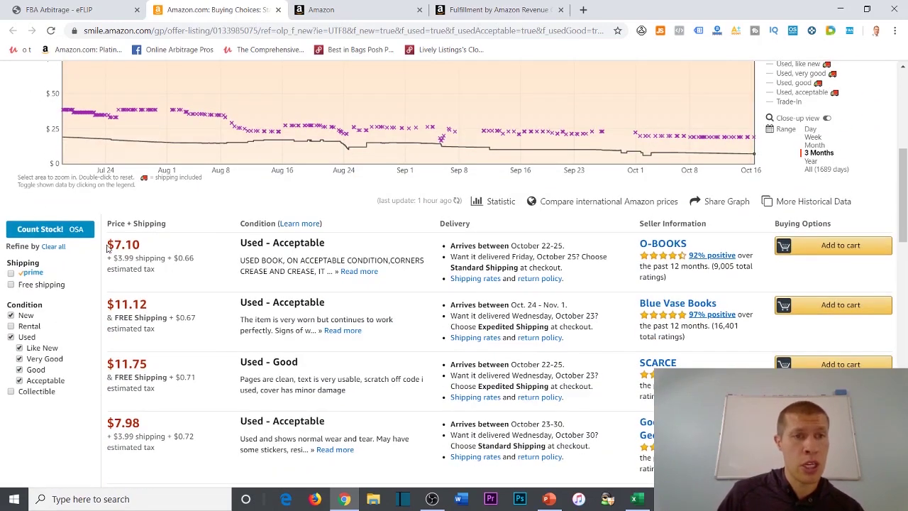
{"action": "left_click_drag", "start_coordinate": [108, 246], "coordinate": [144, 252]}
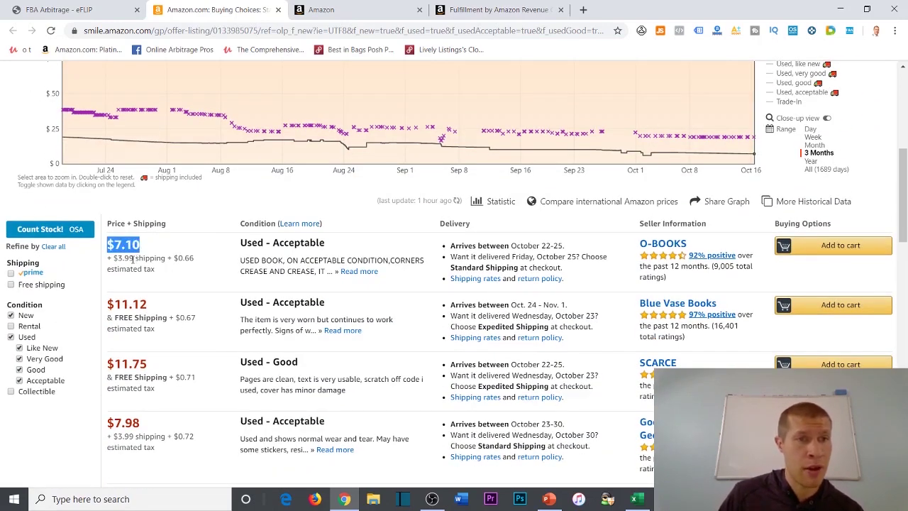
{"action": "scroll", "coordinate": [178, 251], "scroll_direction": "up", "scroll_amount": 1}
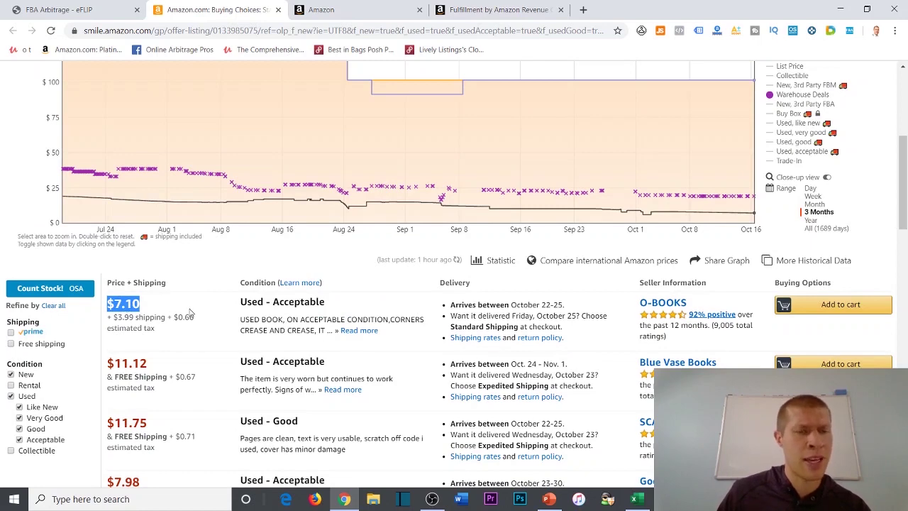
{"action": "scroll", "coordinate": [190, 313], "scroll_direction": "up", "scroll_amount": 5}
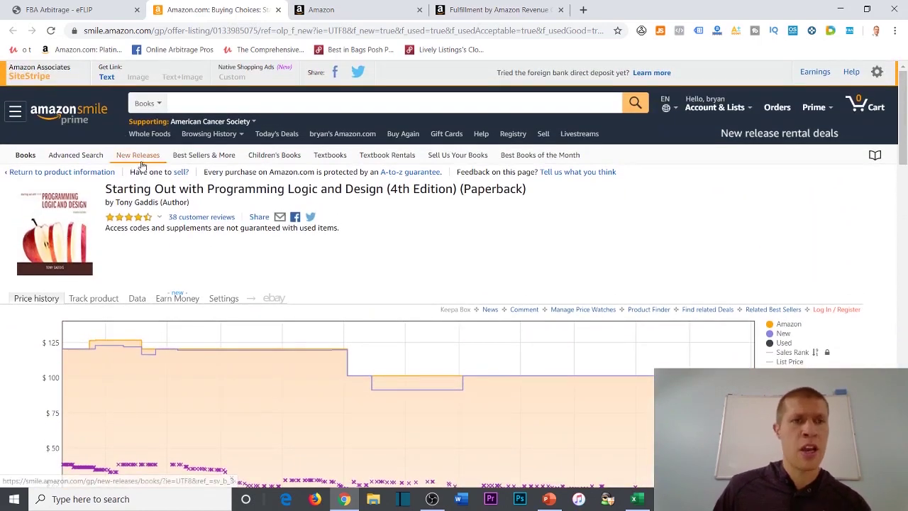
- Open the programming book's product page in a new tab, select Buy used to view its Prime price, and return to the offers list
{"action": "right_click", "coordinate": [91, 234]}
{"action": "left_click", "coordinate": [124, 237]}
{"action": "key", "text": "ctrl+Tab"}
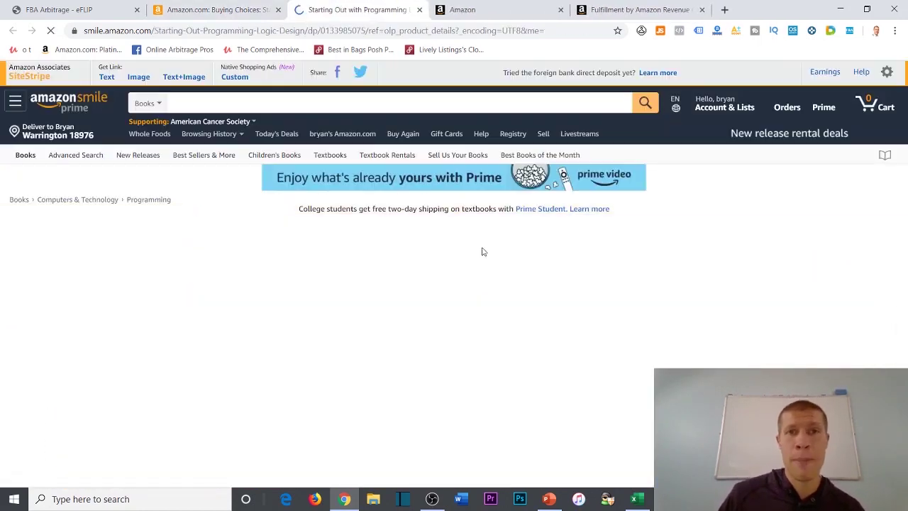
{"action": "scroll", "coordinate": [459, 220], "scroll_direction": "down", "scroll_amount": 3}
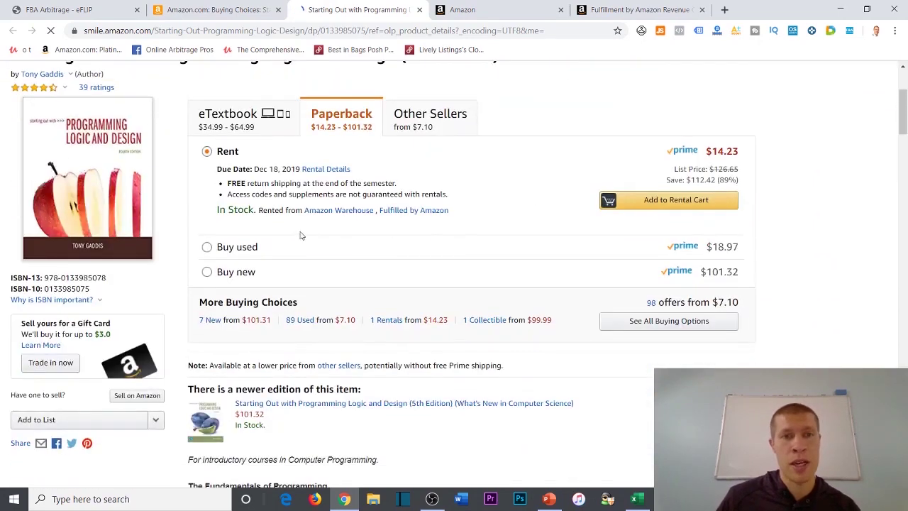
{"action": "left_click", "coordinate": [316, 253]}
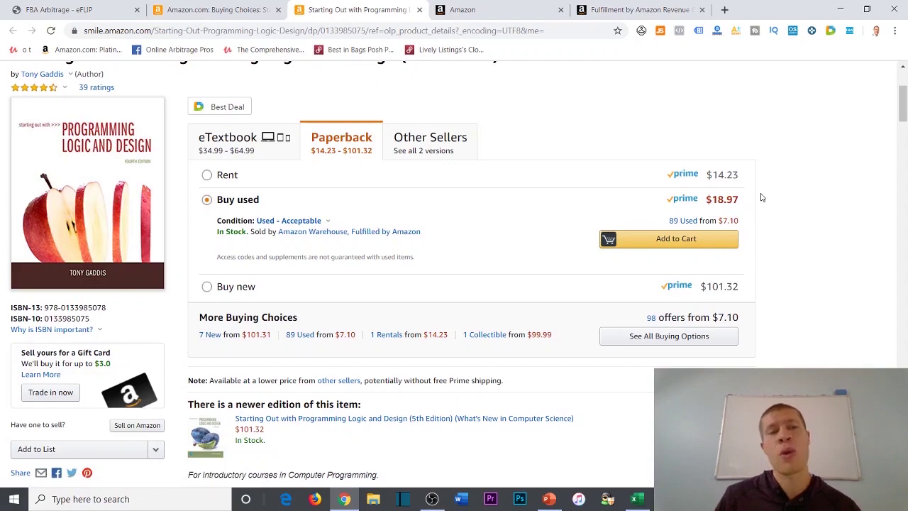
{"action": "left_click", "coordinate": [212, 10]}
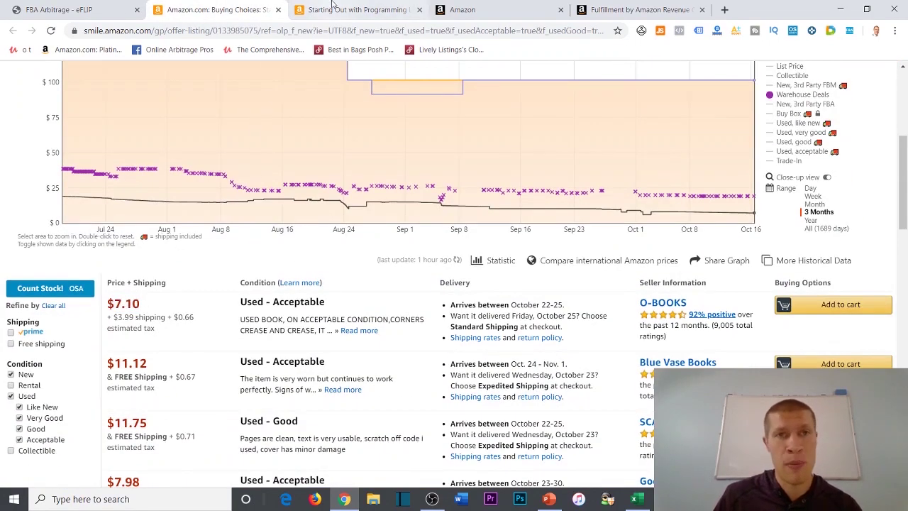
- Check the programming book's used Prime price on its product page, close the offers list and return to the eFLIP results
{"action": "left_click", "coordinate": [355, 9]}
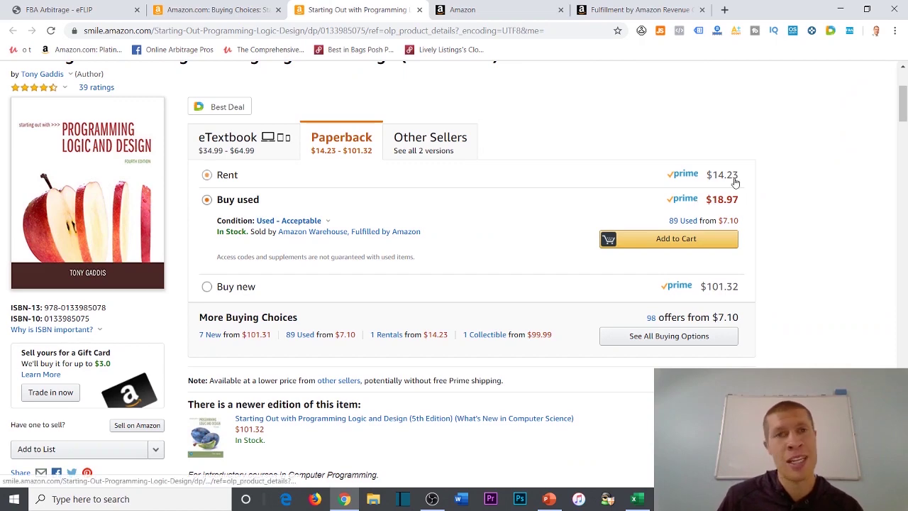
{"action": "left_click", "coordinate": [209, 10]}
{"action": "scroll", "coordinate": [178, 218], "scroll_direction": "up", "scroll_amount": 4}
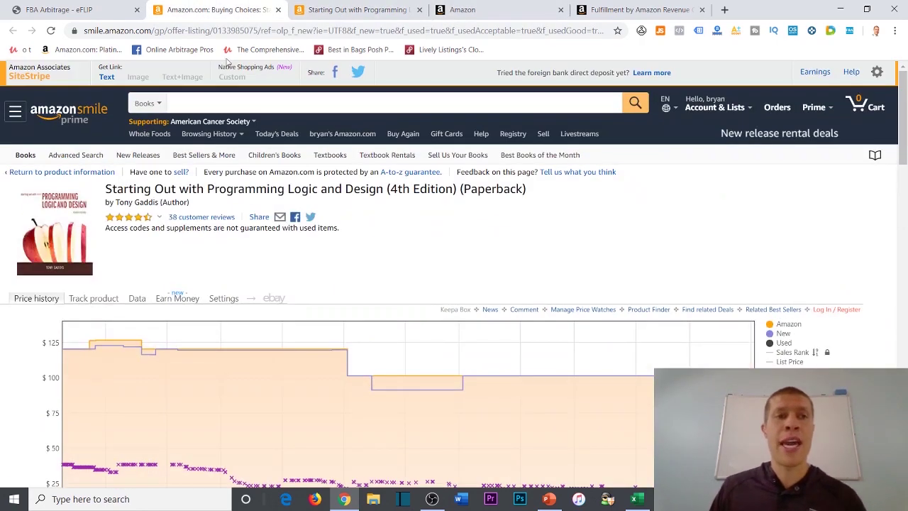
{"action": "left_click", "coordinate": [277, 9]}
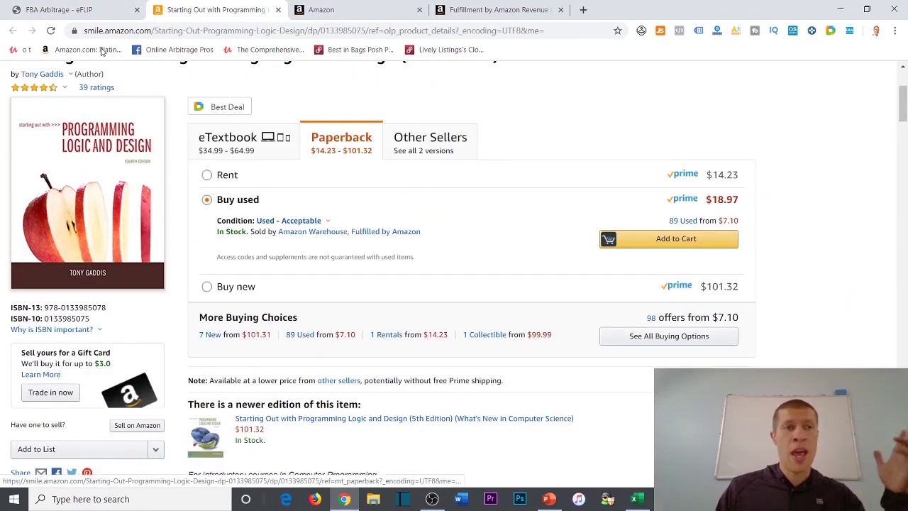
{"action": "left_click", "coordinate": [55, 5]}
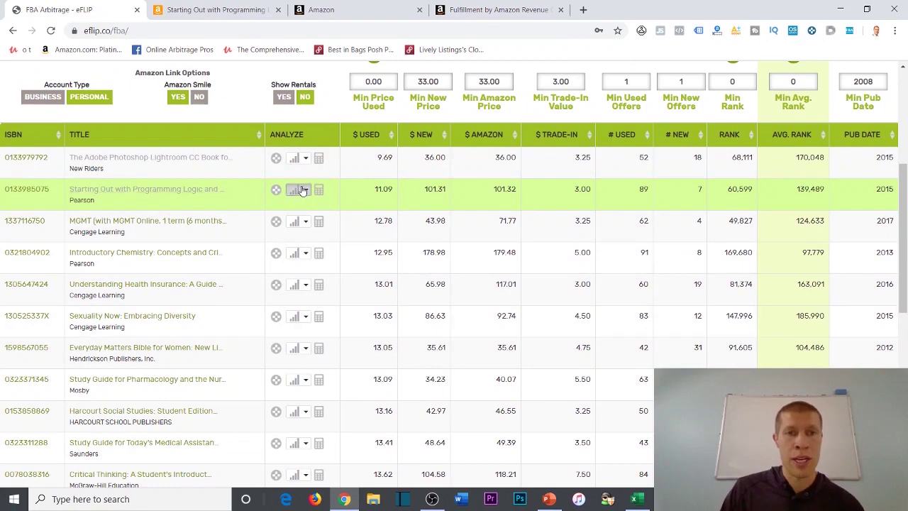
- Open the BookFinder results for Starting Out with Programming Logic and Design and examine the cheapest used offer's price
{"action": "left_click", "coordinate": [305, 189]}
{"action": "left_click", "coordinate": [320, 254]}
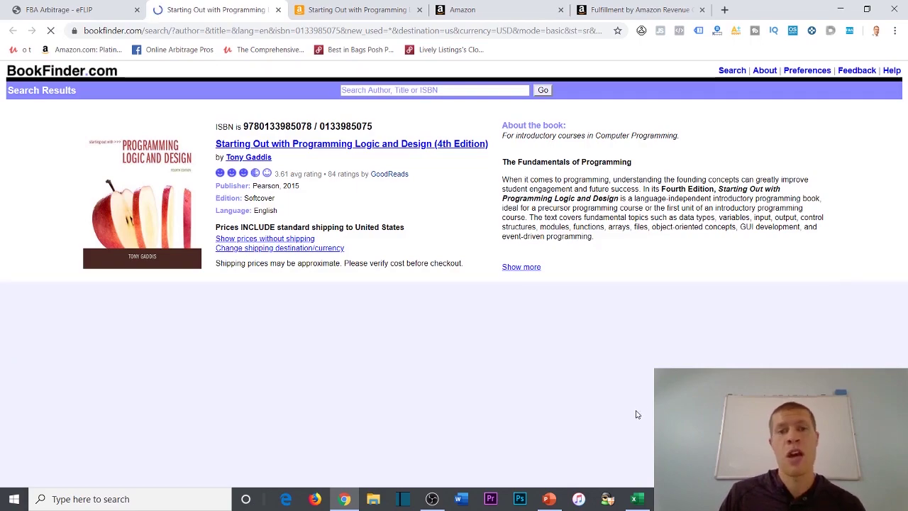
{"action": "scroll", "coordinate": [605, 372], "scroll_direction": "down", "scroll_amount": 3}
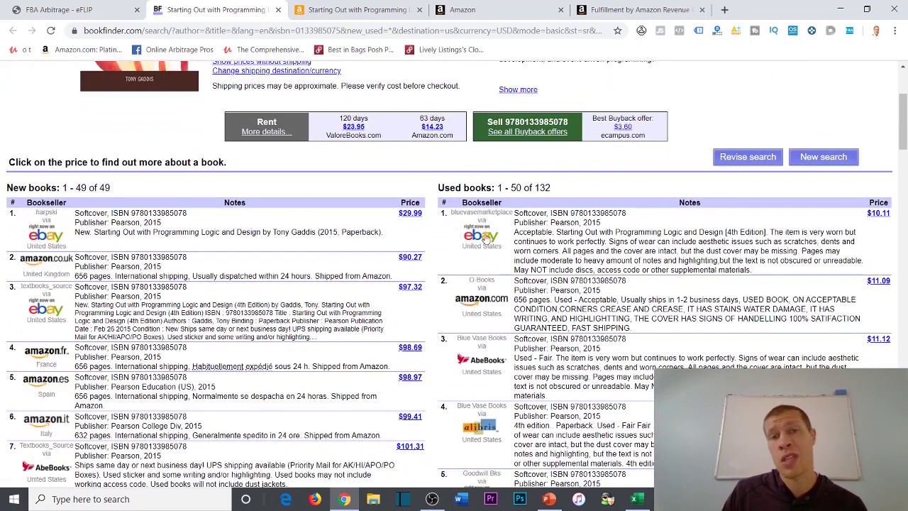
{"action": "left_click_drag", "start_coordinate": [858, 215], "coordinate": [890, 223]}
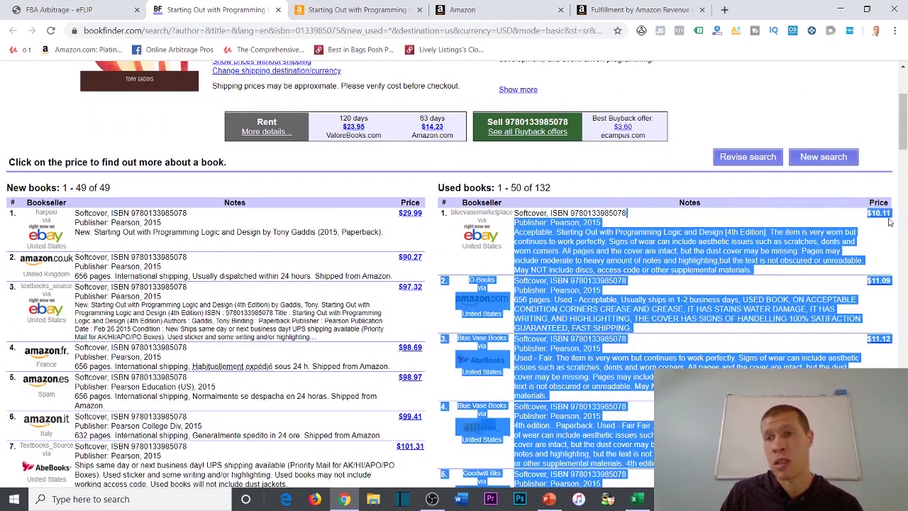
{"action": "left_click", "coordinate": [890, 223]}
- Copy the ISBN-10 from the product details on the programming book's Amazon page
{"action": "left_click", "coordinate": [358, 9]}
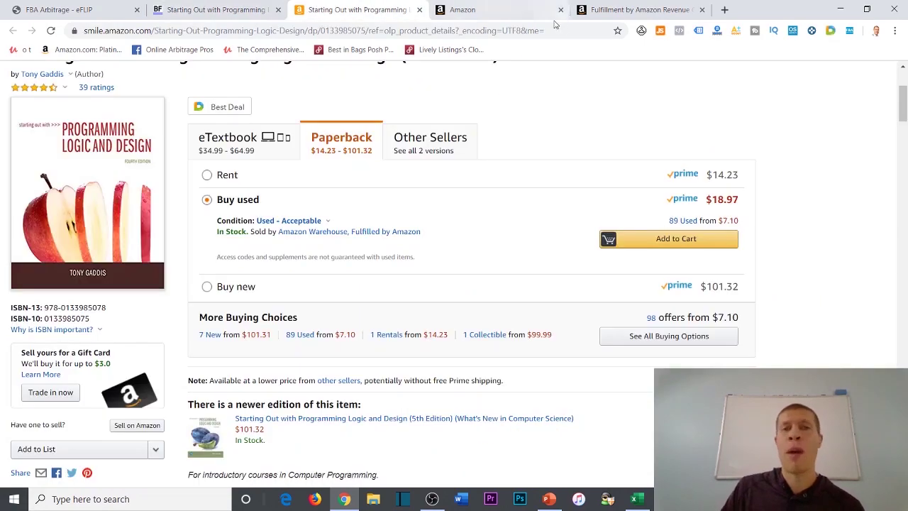
{"action": "scroll", "coordinate": [346, 349], "scroll_direction": "down", "scroll_amount": 15}
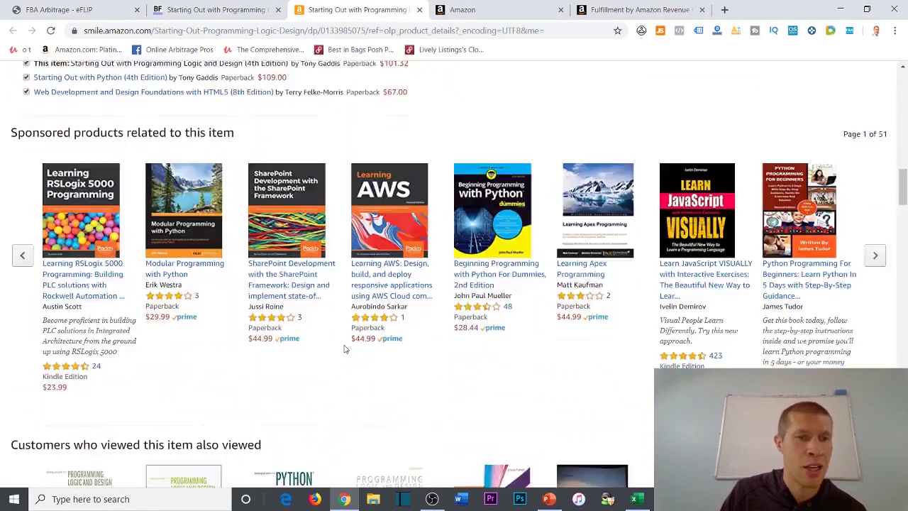
{"action": "scroll", "coordinate": [345, 349], "scroll_direction": "down", "scroll_amount": 8}
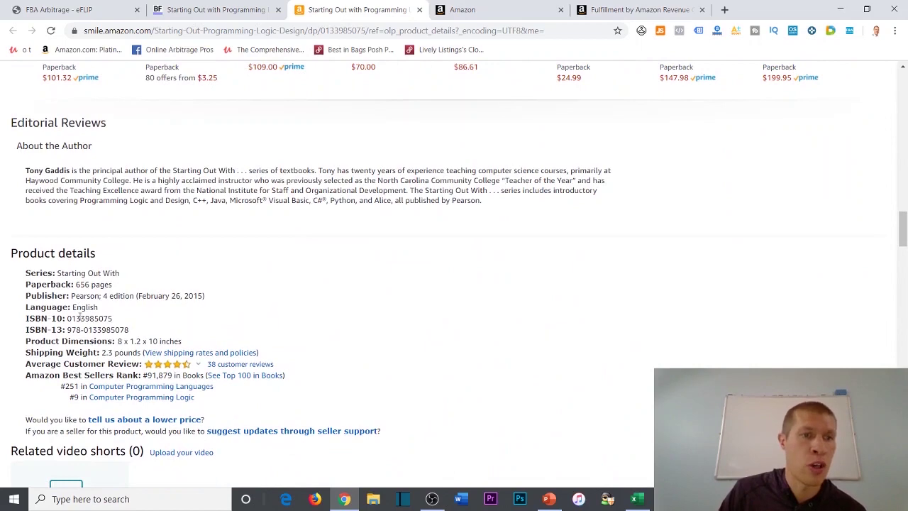
{"action": "double_click", "coordinate": [80, 318]}
{"action": "right_click", "coordinate": [80, 318]}
{"action": "left_click", "coordinate": [107, 326]}
{"action": "left_click", "coordinate": [639, 9]}
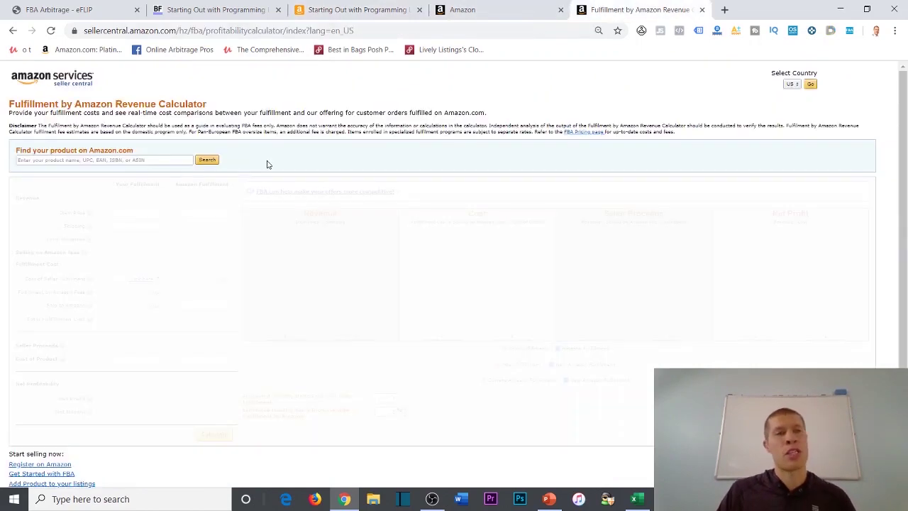
{"action": "left_click", "coordinate": [139, 162]}
{"action": "key", "text": "ctrl+v"}
{"action": "key", "text": "Return"}
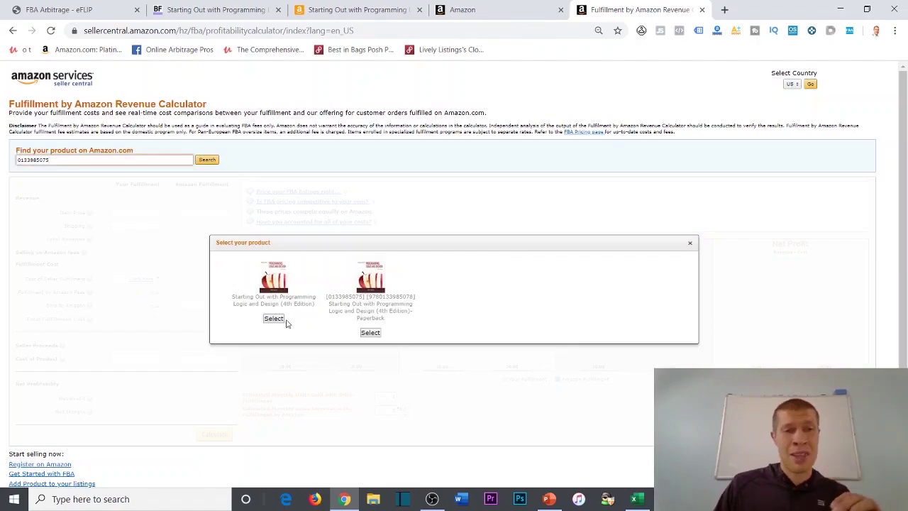
{"action": "left_click", "coordinate": [274, 318]}
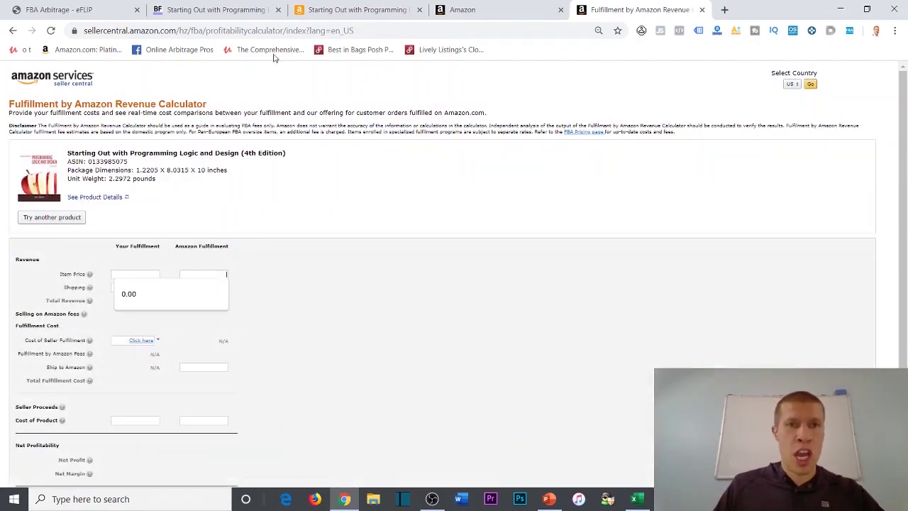
- Check the used Prime price and set the Amazon Fulfillment item price to 18.97 and Ship to Amazon to .50
{"action": "left_click", "coordinate": [345, 10]}
{"action": "scroll", "coordinate": [571, 342], "scroll_direction": "up", "scroll_amount": 5}
{"action": "scroll", "coordinate": [571, 342], "scroll_direction": "up", "scroll_amount": 10}
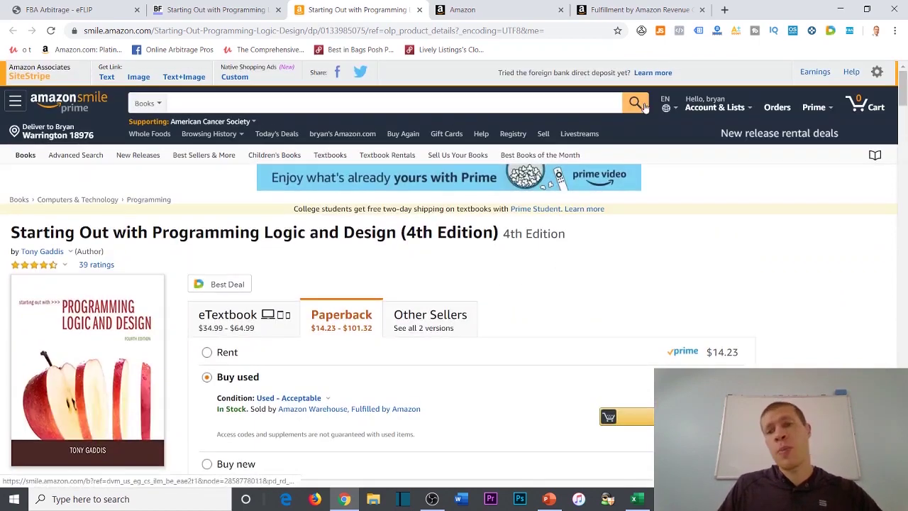
{"action": "left_click", "coordinate": [614, 18]}
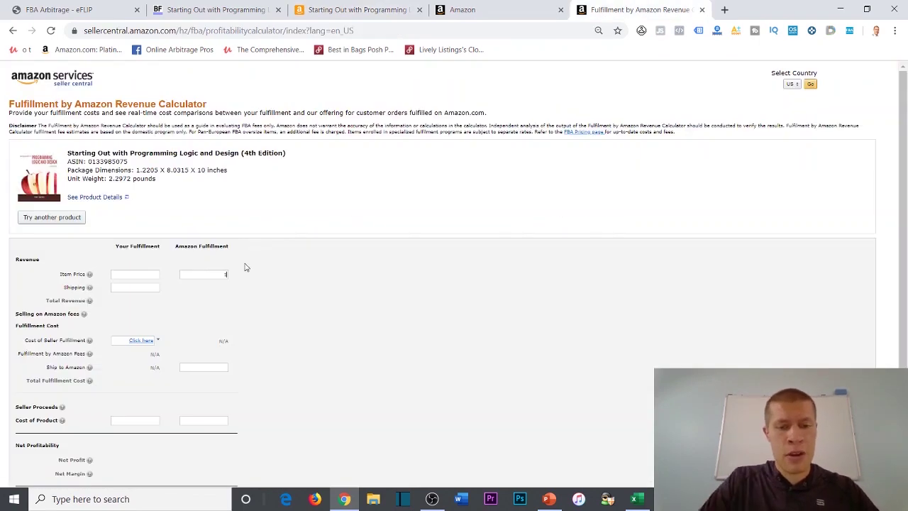
{"action": "left_click", "coordinate": [204, 368]}
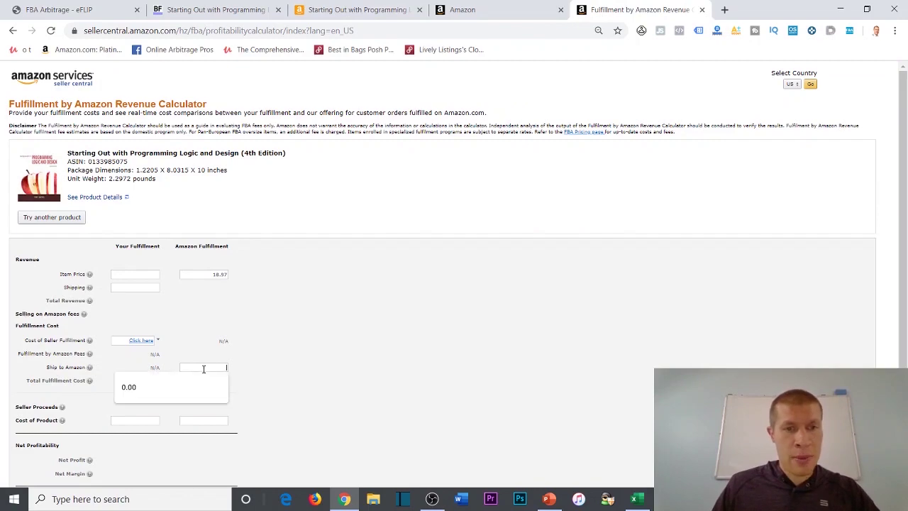
{"action": "type", "text": ".50"}
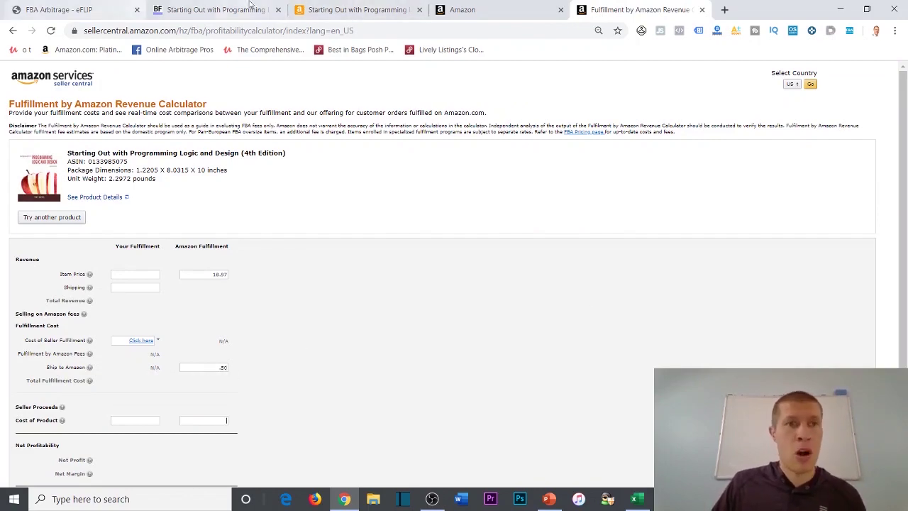
- Set the cost of product to BookFinder's cheapest used price, 10.11, and calculate the net profit
{"action": "left_click", "coordinate": [213, 9]}
{"action": "left_click", "coordinate": [598, 10]}
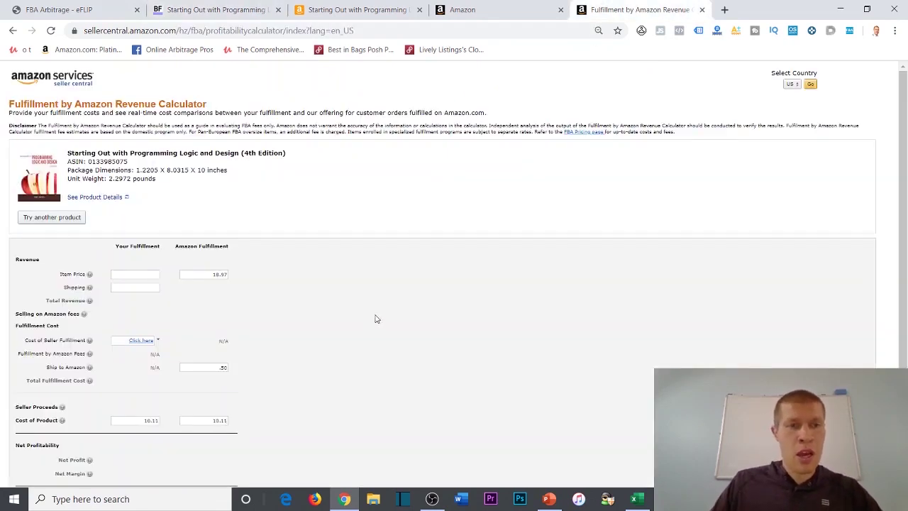
{"action": "scroll", "coordinate": [305, 369], "scroll_direction": "down", "scroll_amount": 1}
{"action": "left_click", "coordinate": [207, 420]}
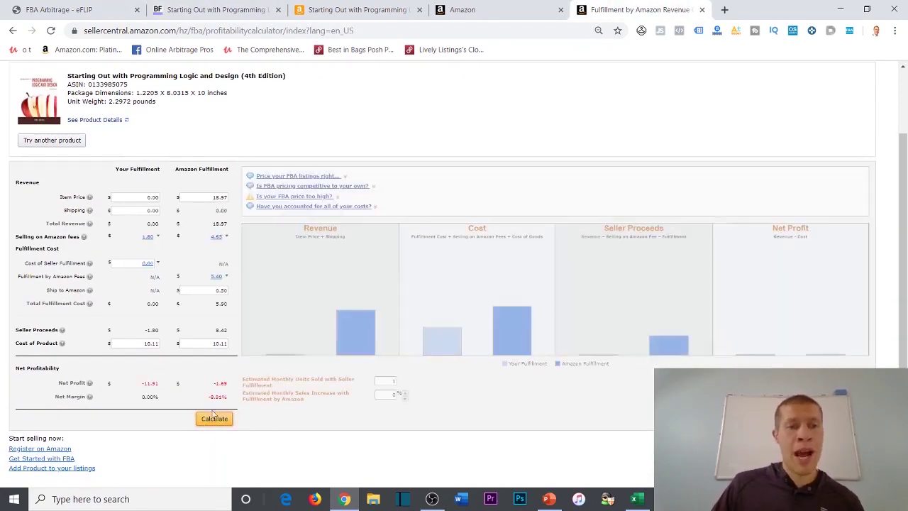
{"action": "scroll", "coordinate": [231, 387], "scroll_direction": "up", "scroll_amount": 1}
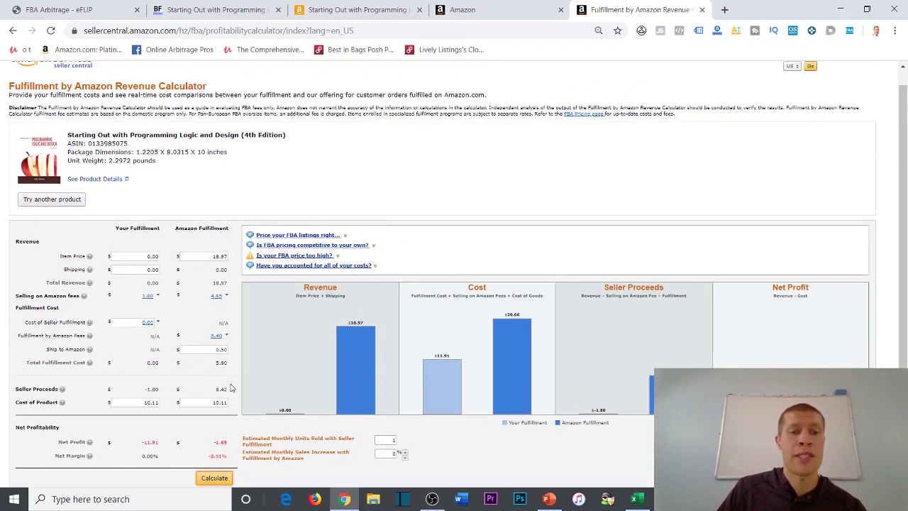
{"action": "scroll", "coordinate": [235, 426], "scroll_direction": "down", "scroll_amount": 1}
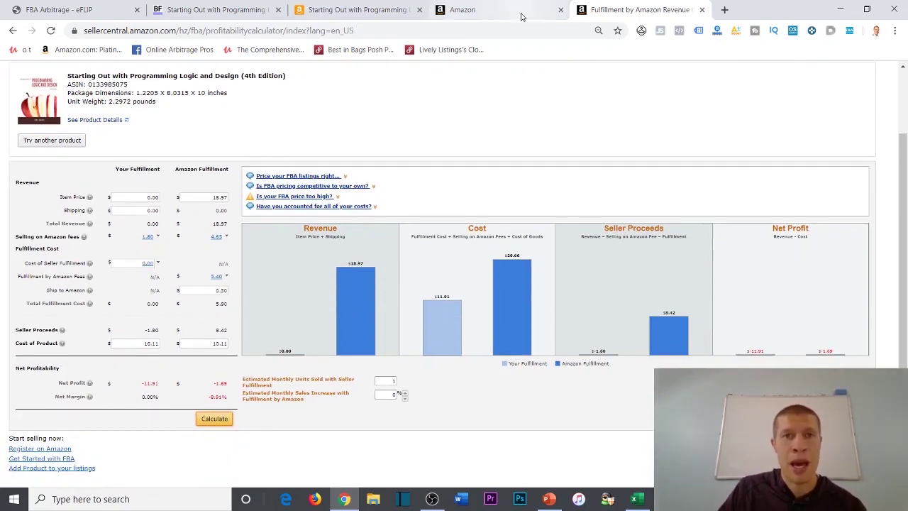
{"action": "left_click", "coordinate": [13, 31]}
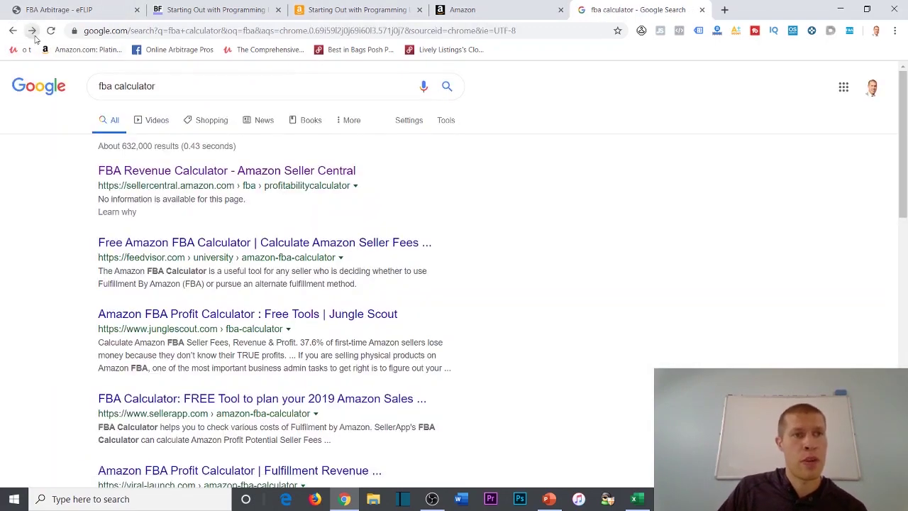
{"action": "left_click", "coordinate": [32, 30]}
{"action": "left_click", "coordinate": [32, 30]}
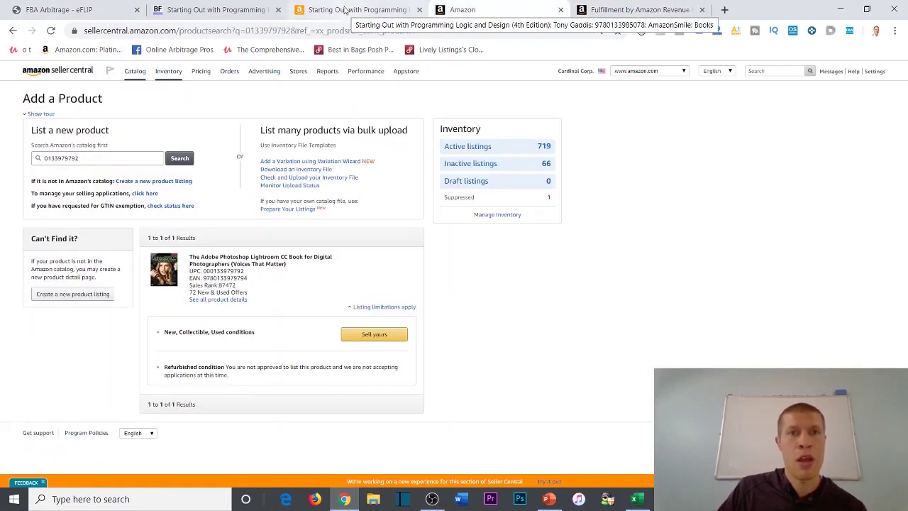
{"action": "left_click_drag", "start_coordinate": [128, 158], "coordinate": [2, 178]}
{"action": "key", "text": "ctrl+v"}
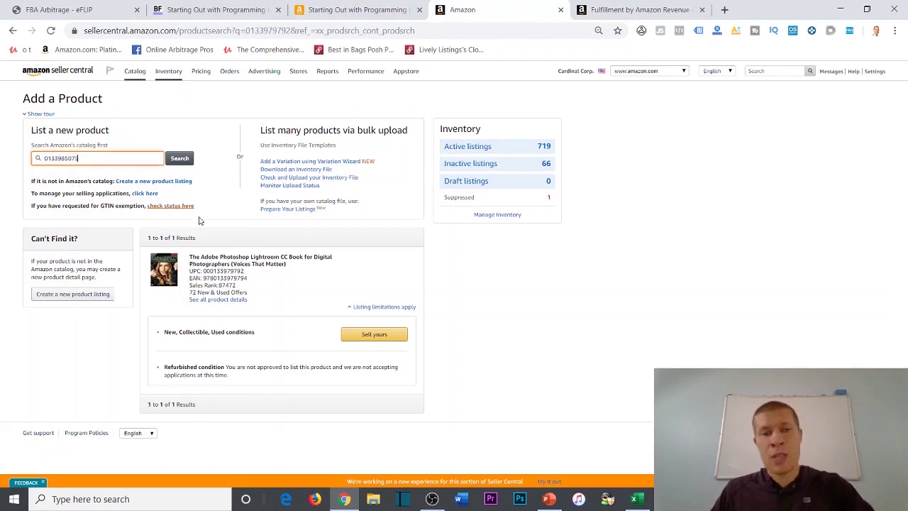
{"action": "key", "text": "Return"}
{"action": "left_click", "coordinate": [386, 300]}
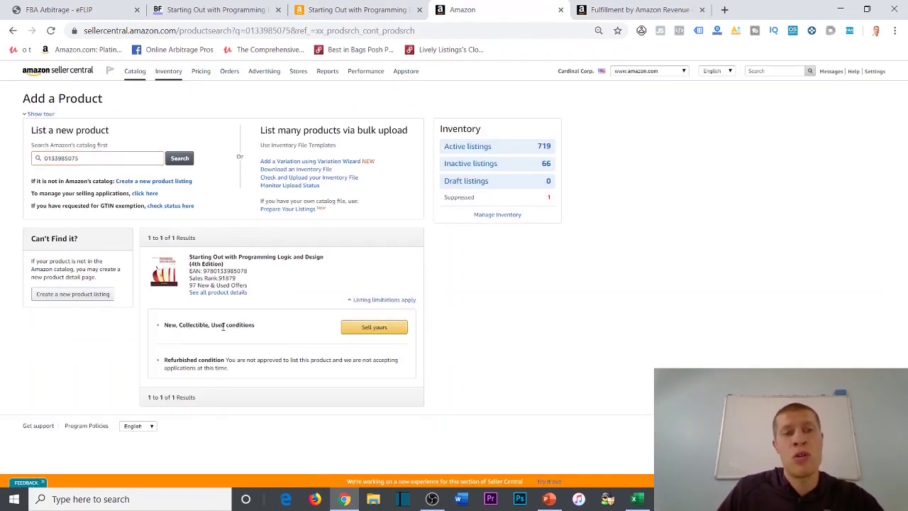
- Return to the programming book's Amazon page and select Buy new to view its Prime price
{"action": "left_click", "coordinate": [317, 5]}
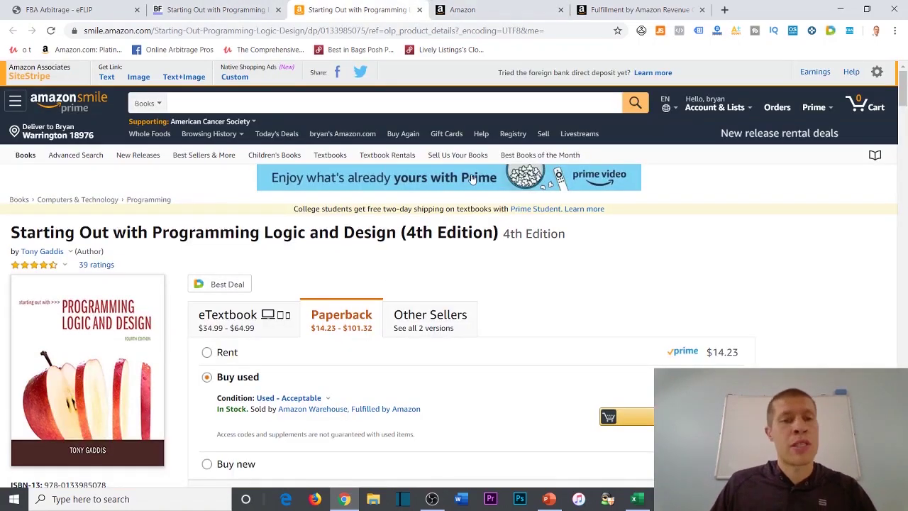
{"action": "scroll", "coordinate": [326, 411], "scroll_direction": "down", "scroll_amount": 1}
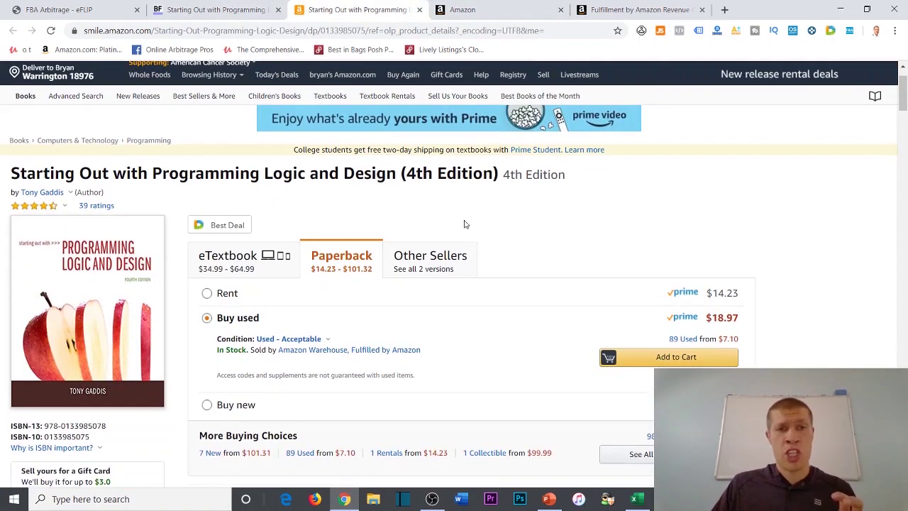
{"action": "left_click", "coordinate": [315, 406]}
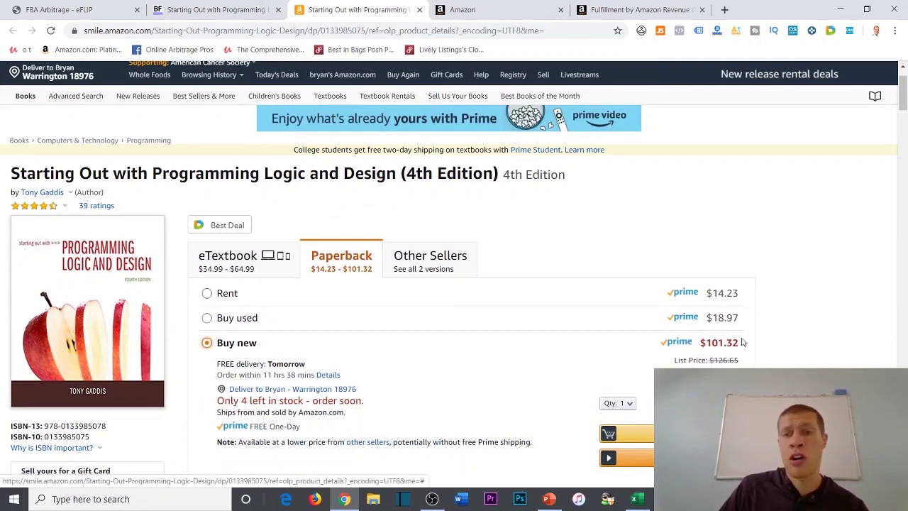
- Examine the cheapest new copy in the BookFinder results and open its eBay listing
{"action": "left_click", "coordinate": [177, 8]}
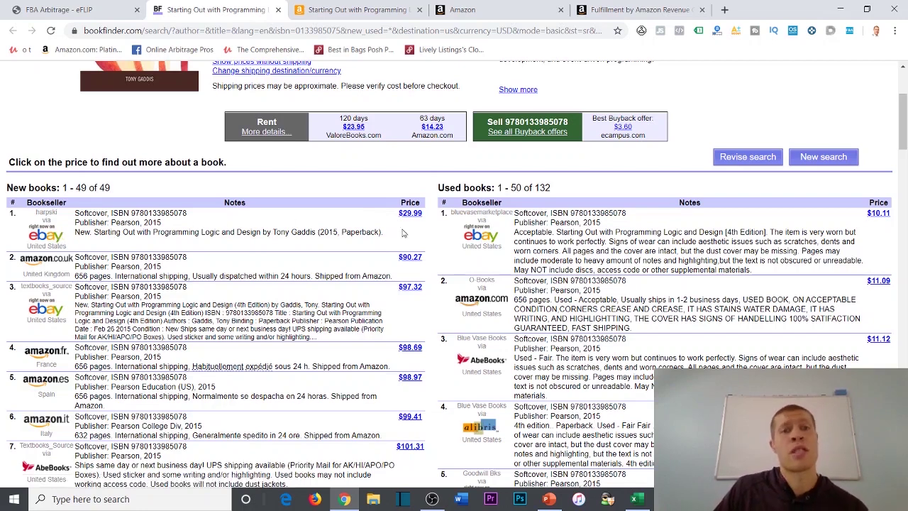
{"action": "mouse_move", "coordinate": [394, 218]}
{"action": "left_mouse_down"}
{"action": "mouse_move", "coordinate": [424, 220]}
{"action": "mouse_move", "coordinate": [389, 232]}
{"action": "left_mouse_up"}
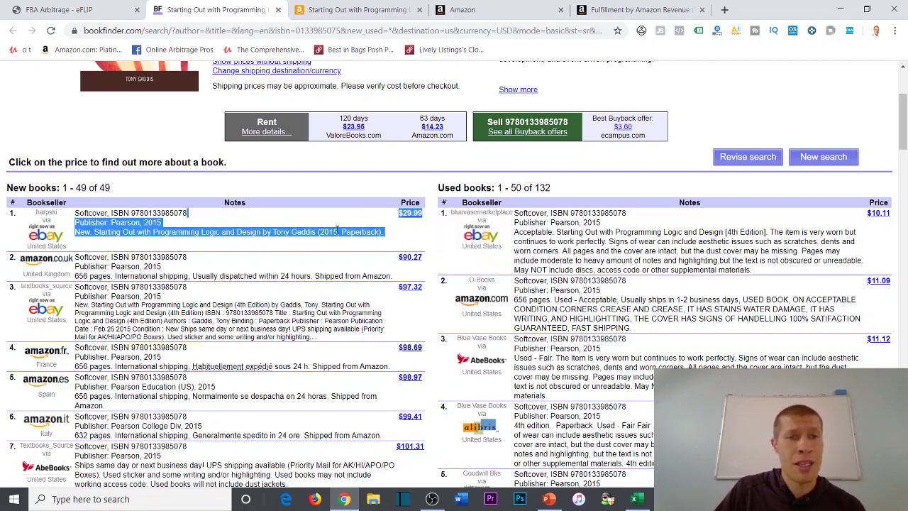
{"action": "left_click", "coordinate": [246, 220]}
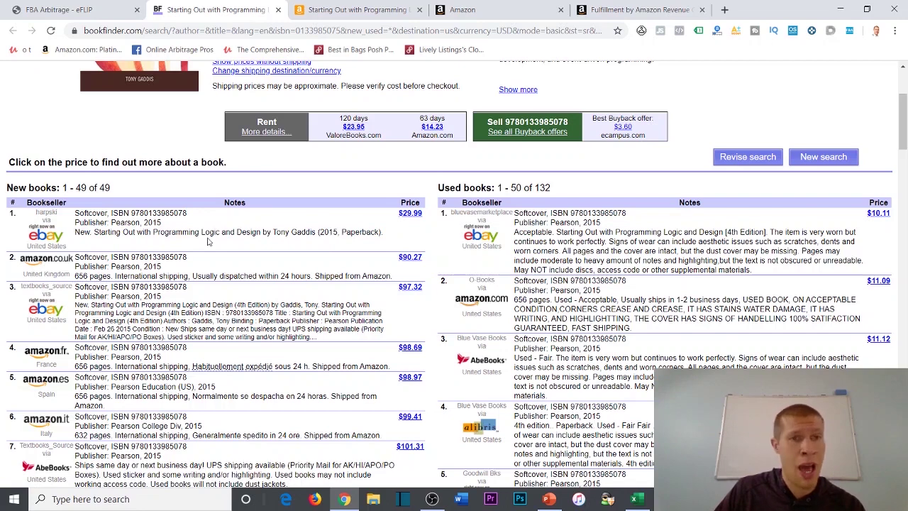
{"action": "left_click", "coordinate": [411, 213]}
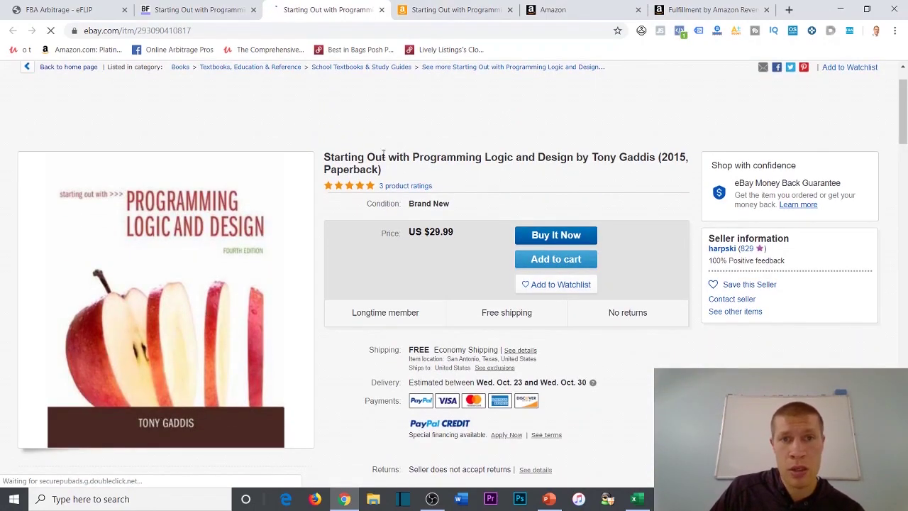
- Read the eBay listing's item specifics and product information to verify the book's condition and edition
{"action": "scroll", "coordinate": [556, 207], "scroll_direction": "down", "scroll_amount": 15}
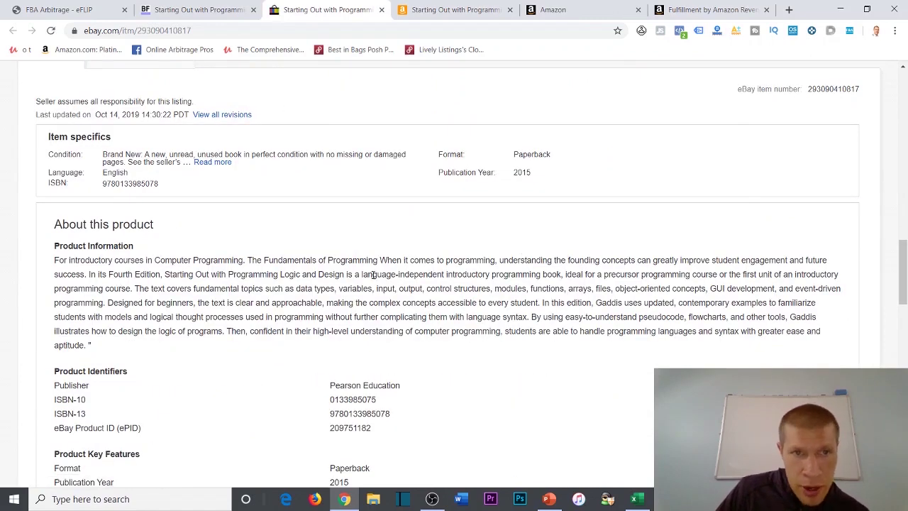
{"action": "left_click_drag", "start_coordinate": [190, 359], "coordinate": [44, 263]}
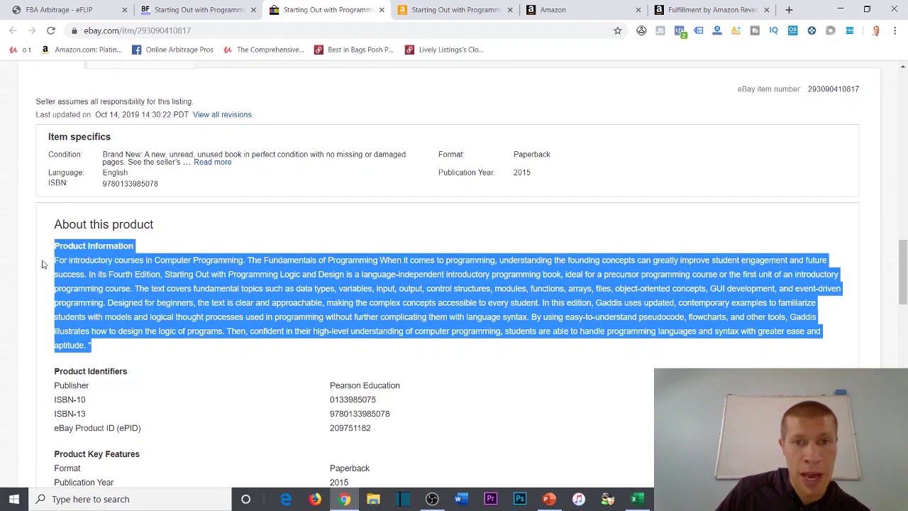
{"action": "left_click", "coordinate": [252, 243]}
{"action": "scroll", "coordinate": [431, 289], "scroll_direction": "up", "scroll_amount": 2}
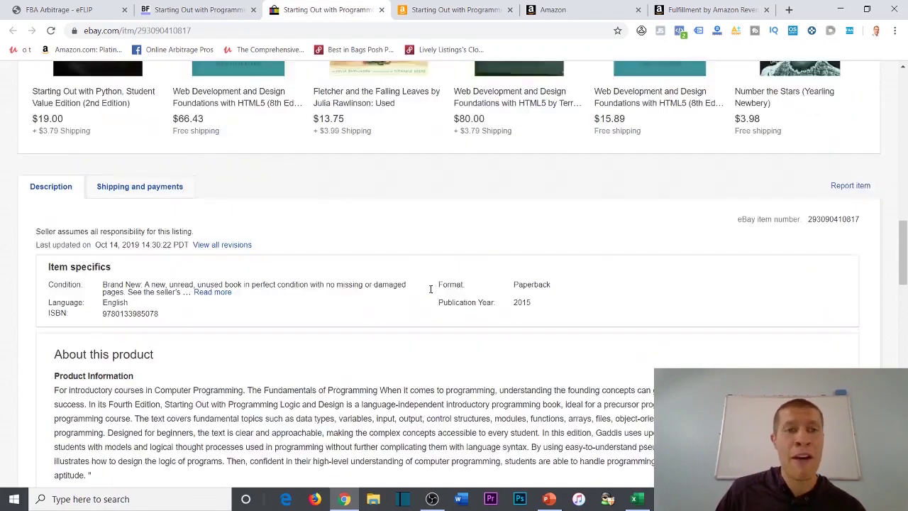
{"action": "scroll", "coordinate": [532, 272], "scroll_direction": "down", "scroll_amount": 2}
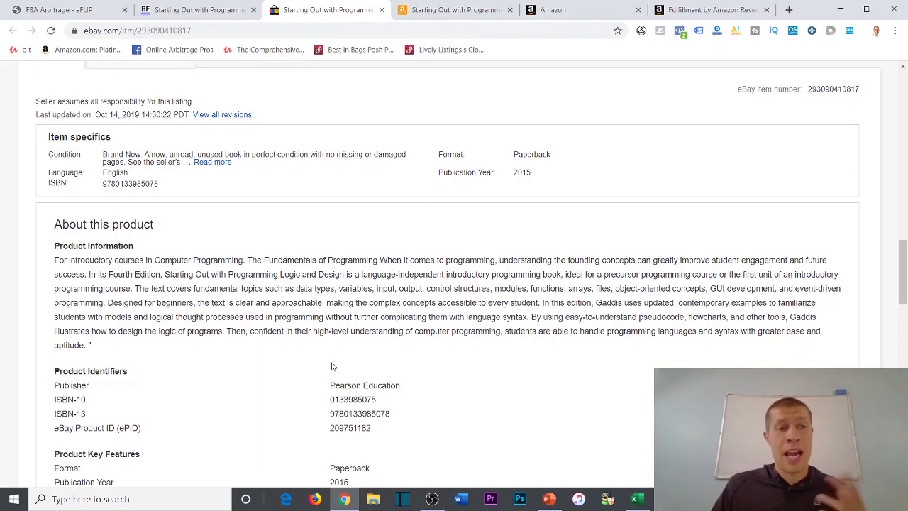
{"action": "scroll", "coordinate": [343, 316], "scroll_direction": "up", "scroll_amount": 15}
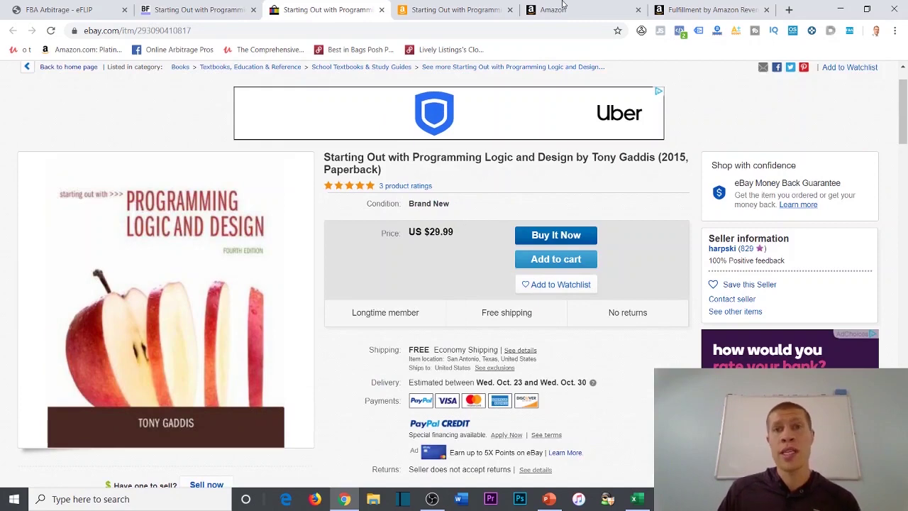
{"action": "left_click", "coordinate": [711, 10]}
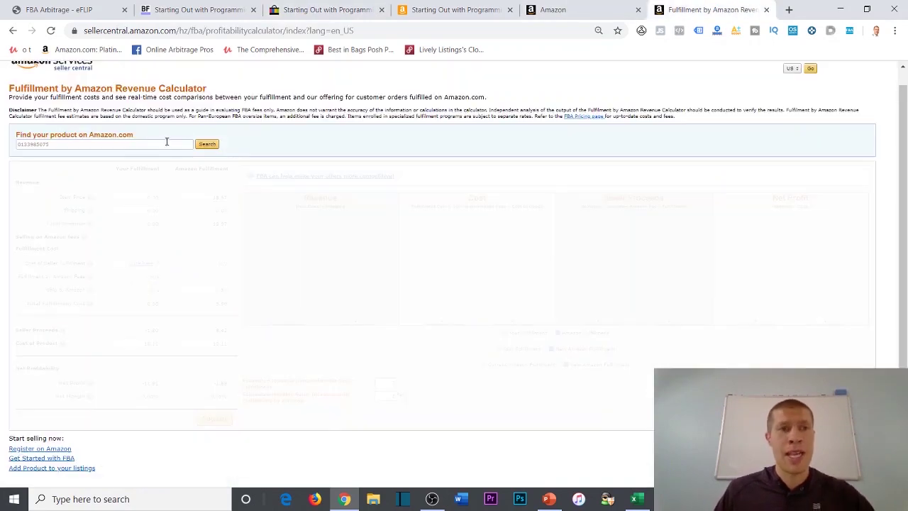
{"action": "left_click", "coordinate": [206, 144]}
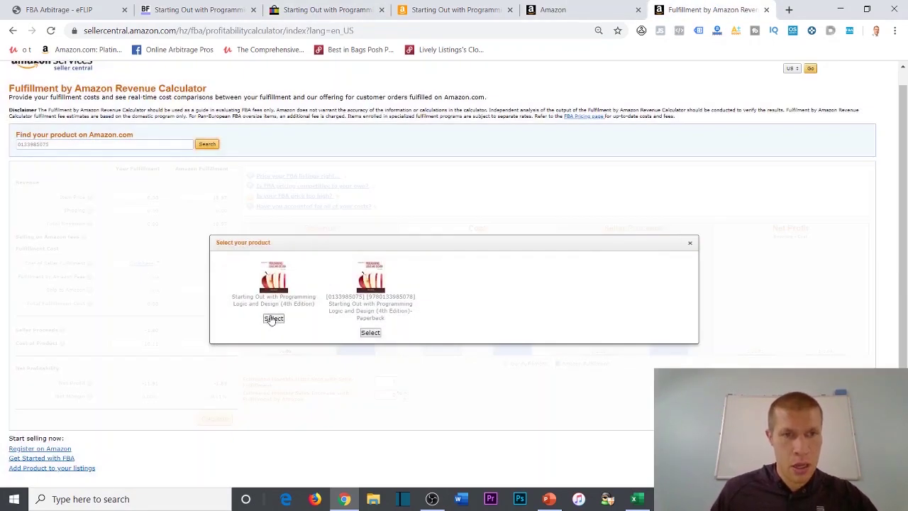
{"action": "left_click", "coordinate": [273, 319]}
- Set the calculator's Amazon Fulfillment item price to 101.32, matching the Buy new price on the book's Amazon page
{"action": "left_click", "coordinate": [454, 9]}
{"action": "left_click", "coordinate": [653, 11]}
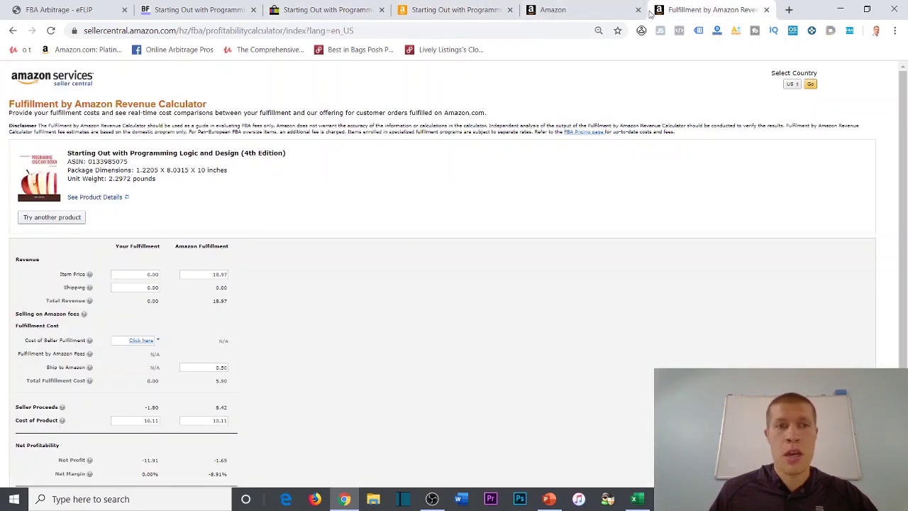
{"action": "double_click", "coordinate": [203, 274]}
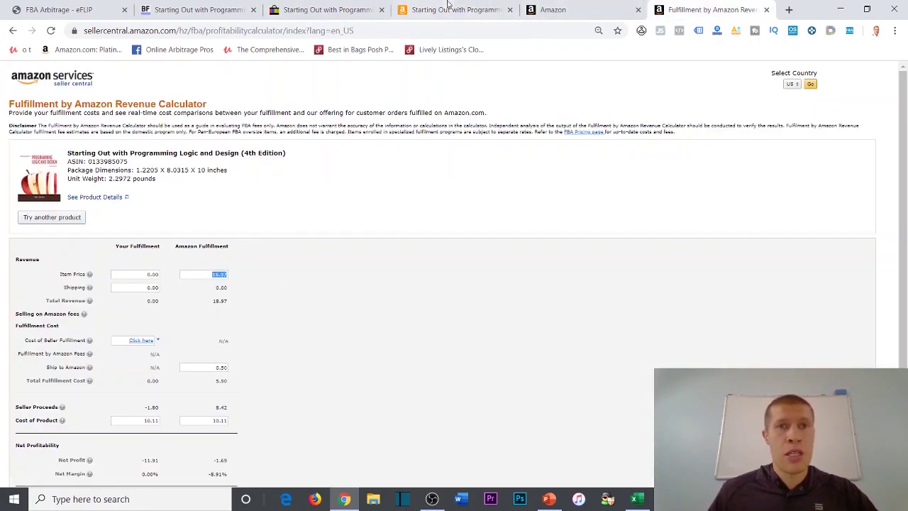
{"action": "left_click", "coordinate": [325, 9]}
{"action": "left_click", "coordinate": [427, 6]}
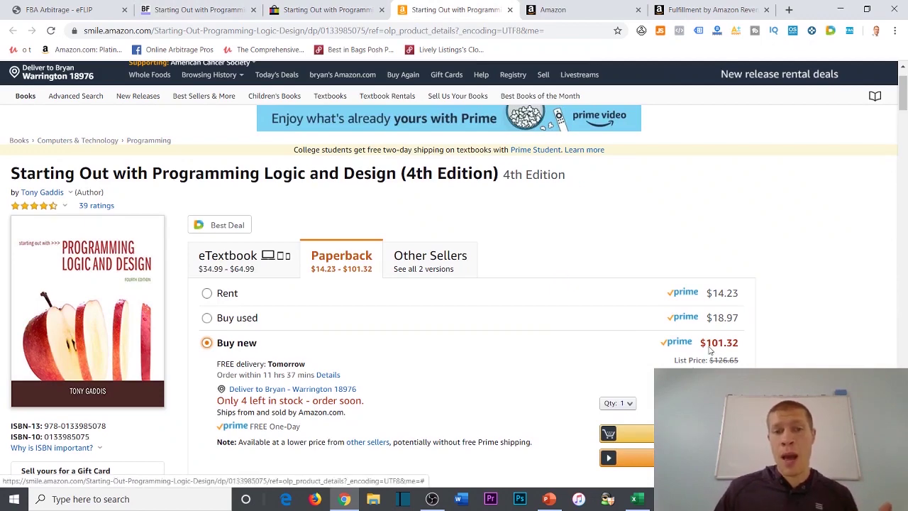
{"action": "left_click", "coordinate": [688, 12]}
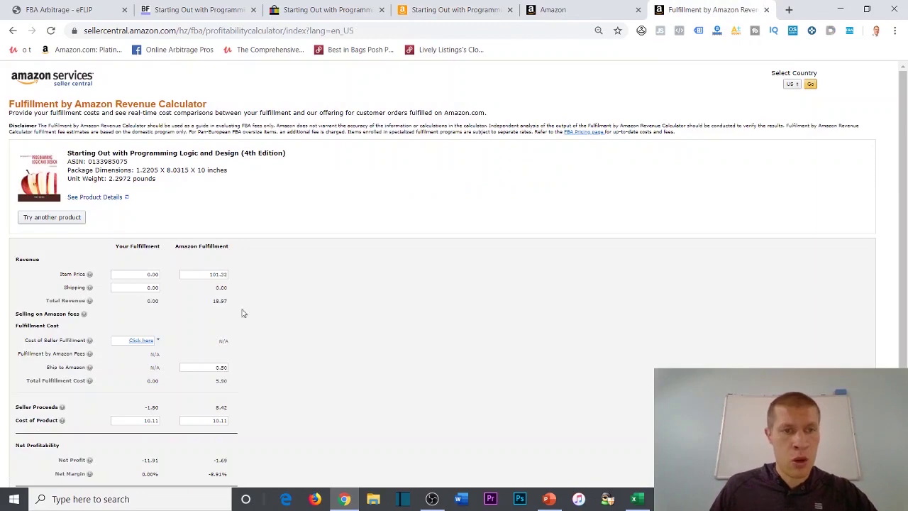
- Set the cost of product to 29.99 in both columns, check it against the eBay listing, and calculate the net profit
{"action": "scroll", "coordinate": [266, 374], "scroll_direction": "down", "scroll_amount": 1}
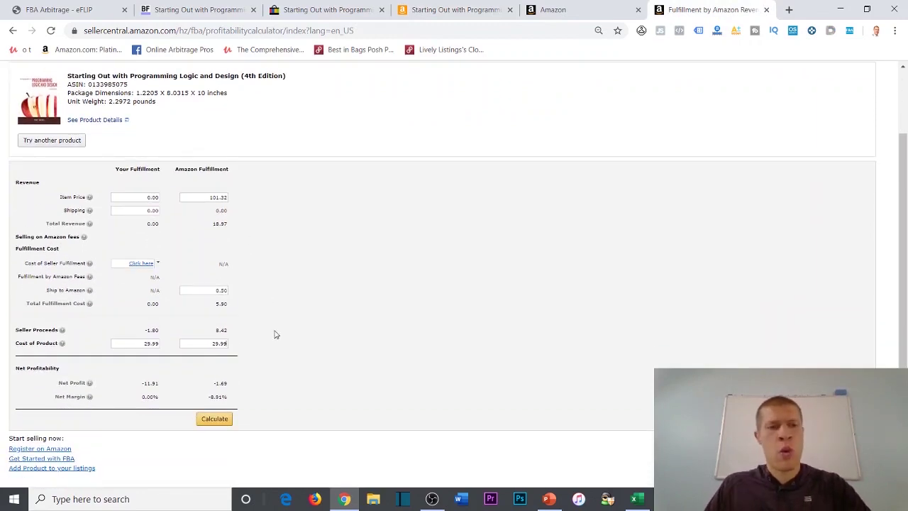
{"action": "left_click", "coordinate": [199, 8]}
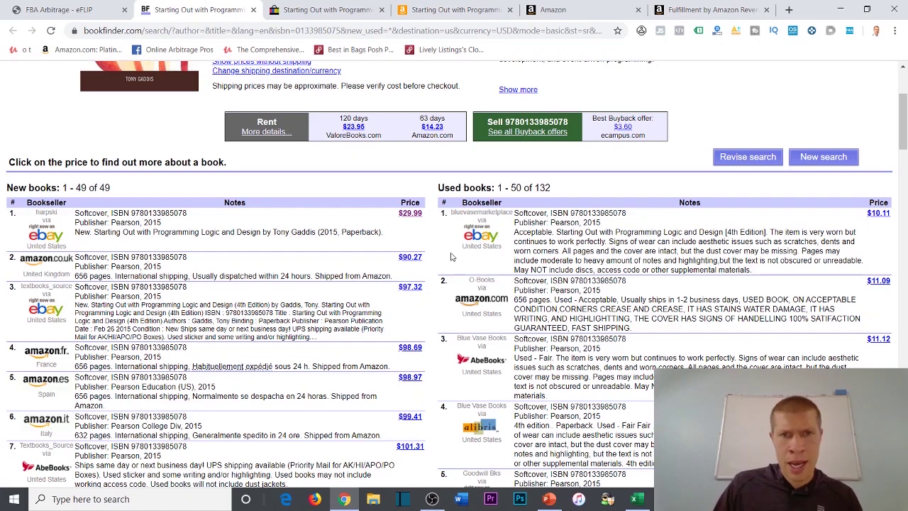
{"action": "left_click", "coordinate": [326, 9]}
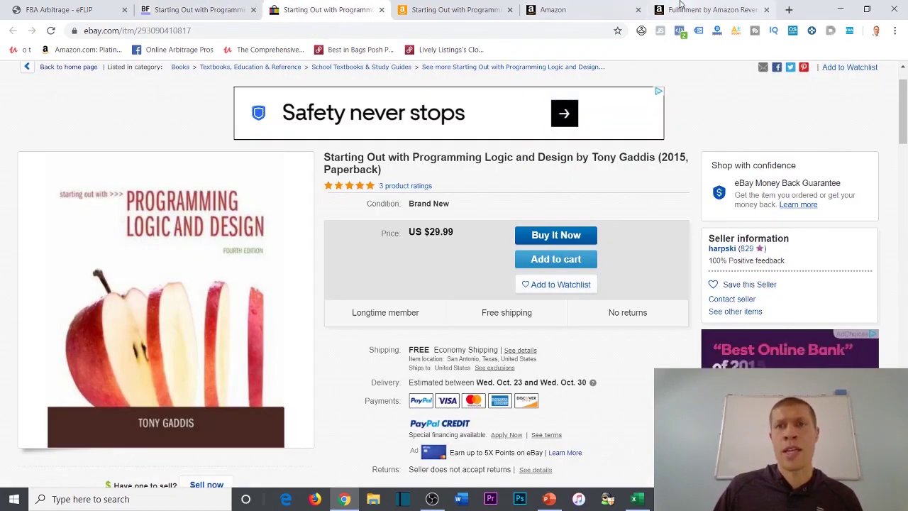
{"action": "left_click", "coordinate": [710, 9]}
{"action": "left_click", "coordinate": [222, 418]}
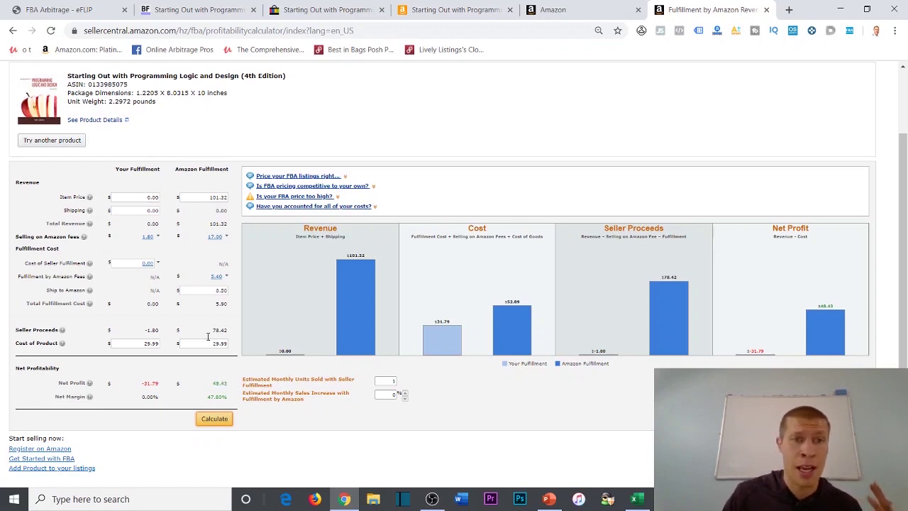
{"action": "left_click_drag", "start_coordinate": [207, 196], "coordinate": [261, 203]}
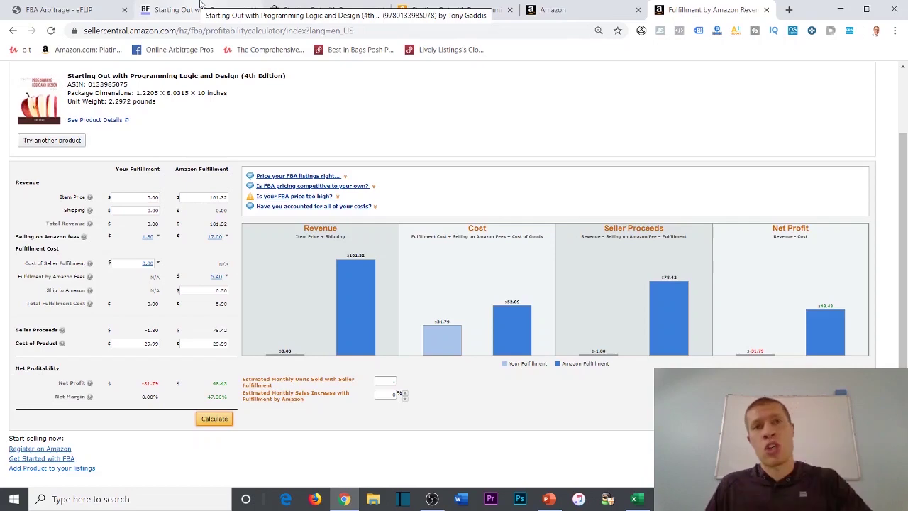
- Check the book's Buy new offer on Amazon and return to the eFLIP results and search filters
{"action": "left_click", "coordinate": [440, 8]}
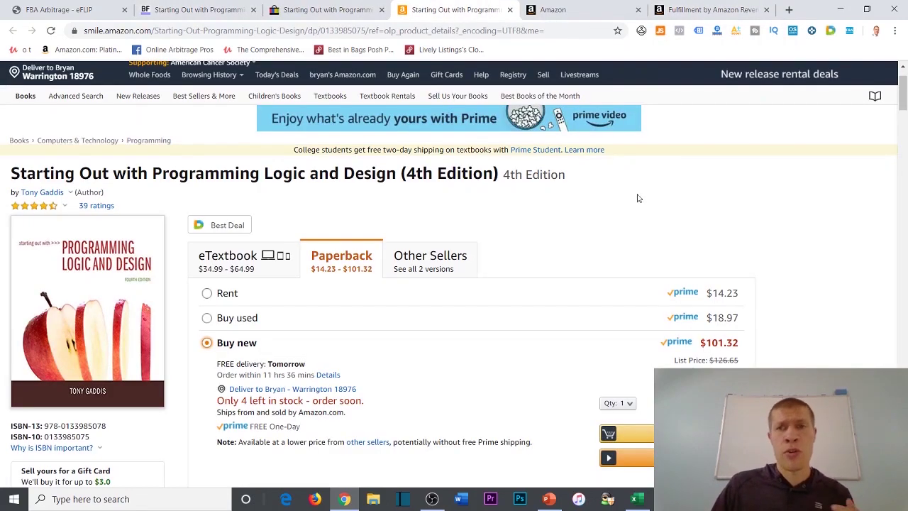
{"action": "key", "text": "ctrl+1"}
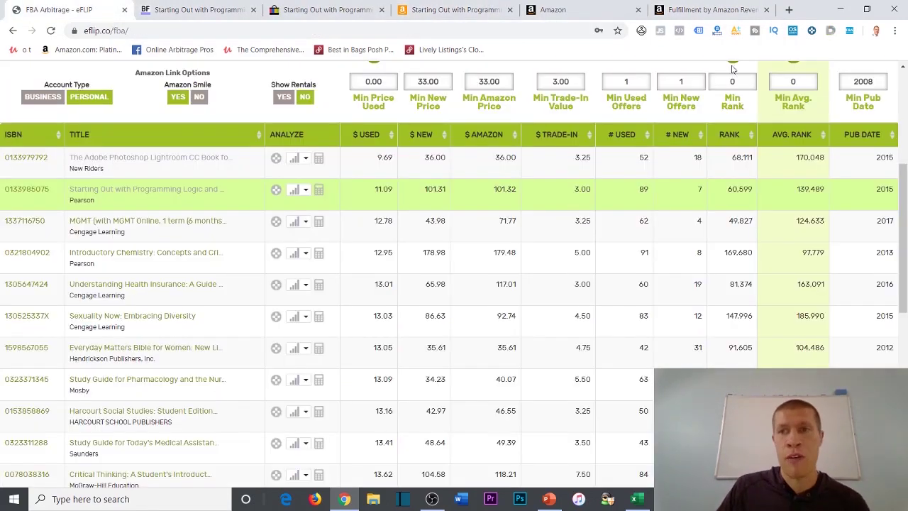
{"action": "scroll", "coordinate": [708, 118], "scroll_direction": "up", "scroll_amount": 4}
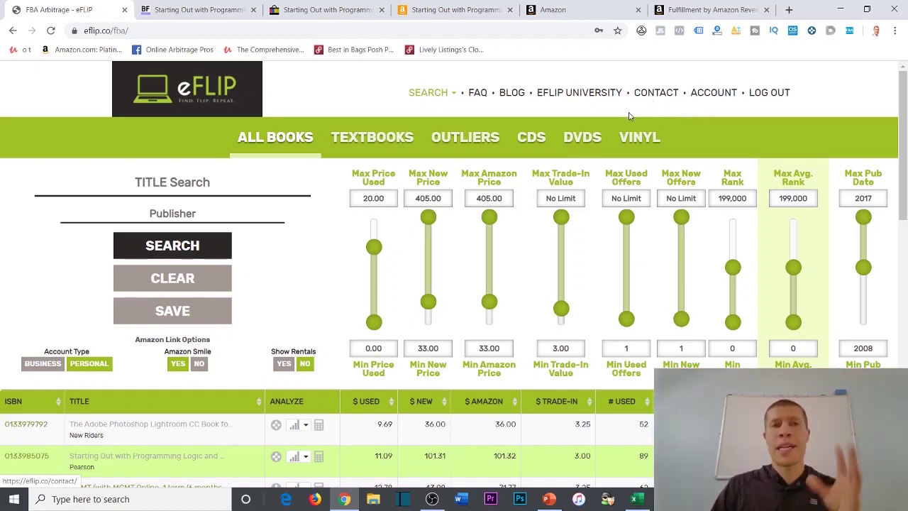
- Open the programming book's Amazon page and select its ISBN-10 in the product details
{"action": "left_click", "coordinate": [435, 9]}
{"action": "scroll", "coordinate": [525, 168], "scroll_direction": "down", "scroll_amount": 20}
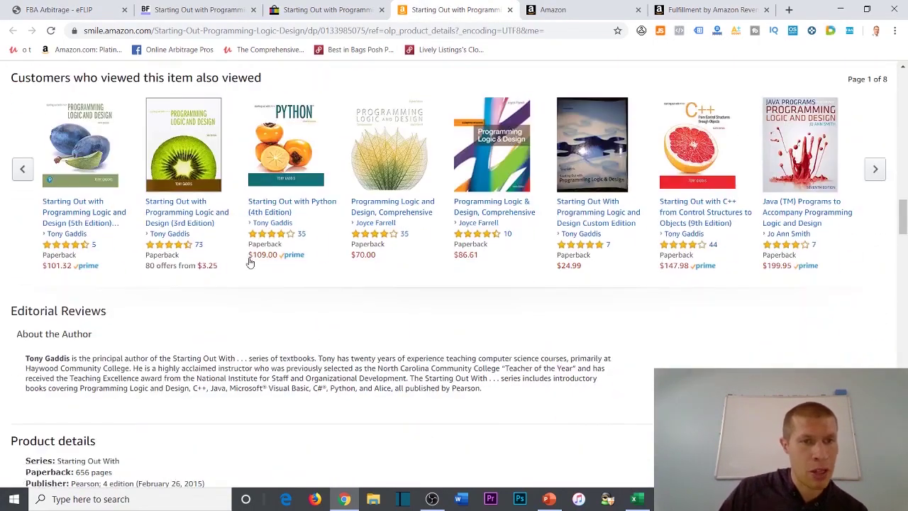
{"action": "scroll", "coordinate": [250, 263], "scroll_direction": "down", "scroll_amount": 5}
{"action": "double_click", "coordinate": [90, 151]}
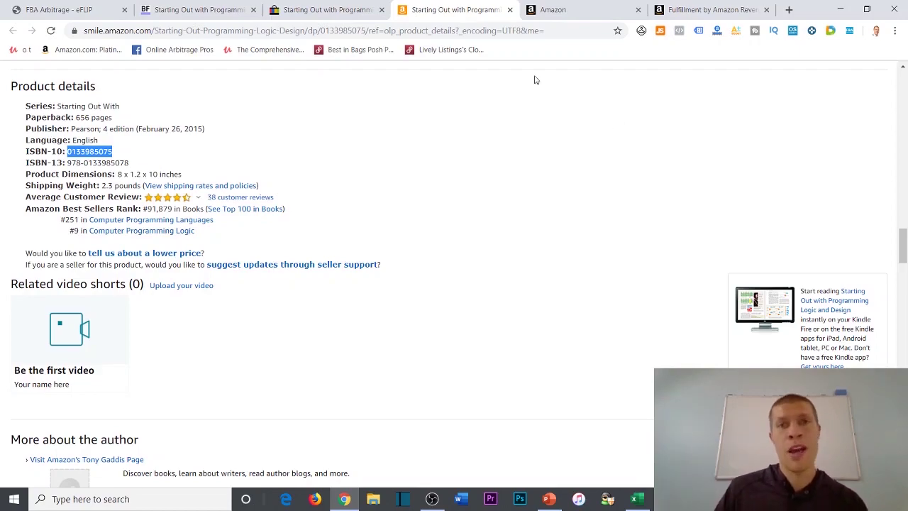
- Review the book's purchase options on Amazon and return to its row in the eFLIP results list
{"action": "scroll", "coordinate": [580, 178], "scroll_direction": "up", "scroll_amount": 5}
{"action": "scroll", "coordinate": [580, 177], "scroll_direction": "up", "scroll_amount": 15}
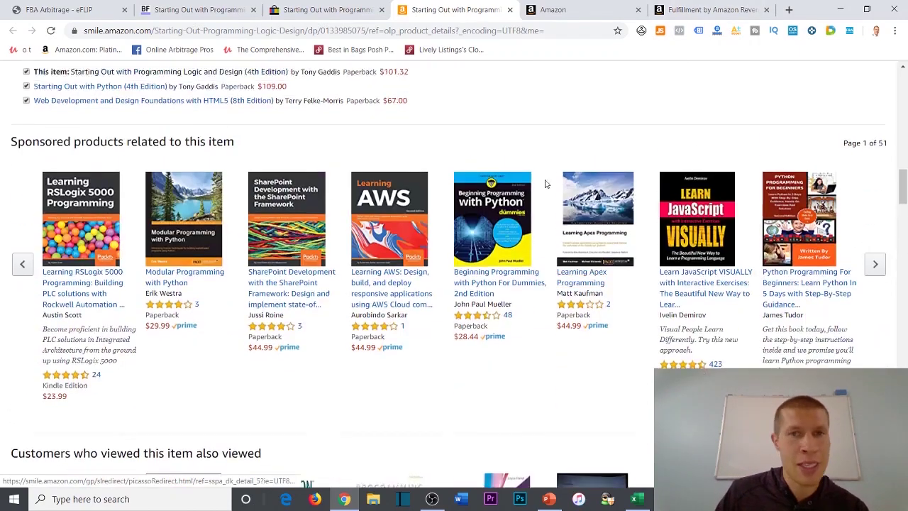
{"action": "scroll", "coordinate": [411, 165], "scroll_direction": "up", "scroll_amount": 2}
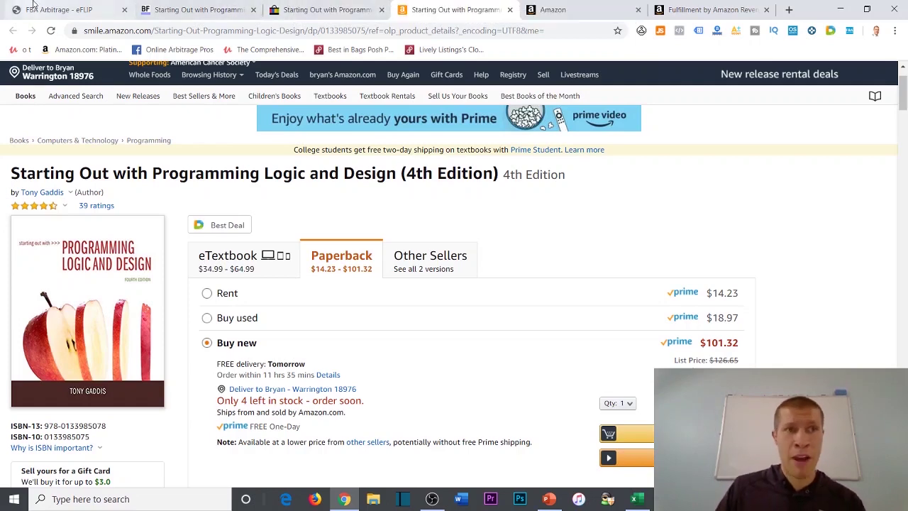
{"action": "left_click", "coordinate": [57, 9]}
{"action": "scroll", "coordinate": [174, 301], "scroll_direction": "down", "scroll_amount": 3}
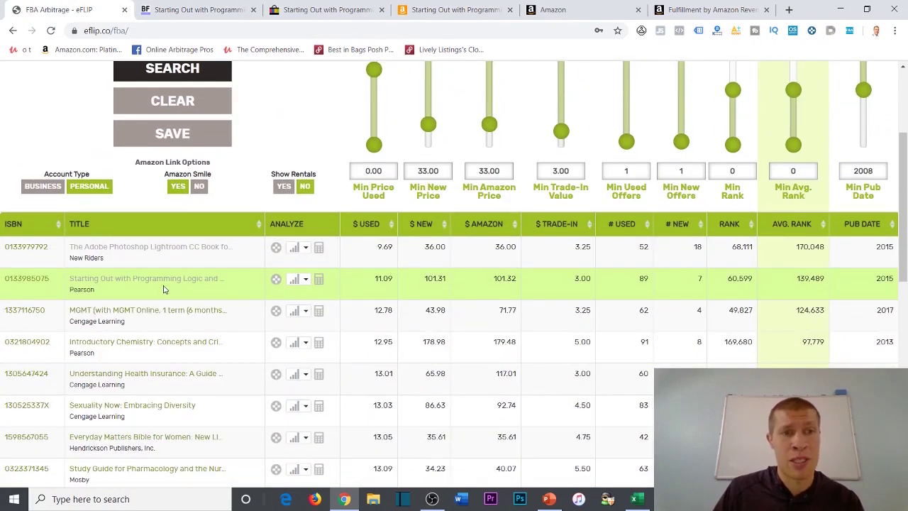